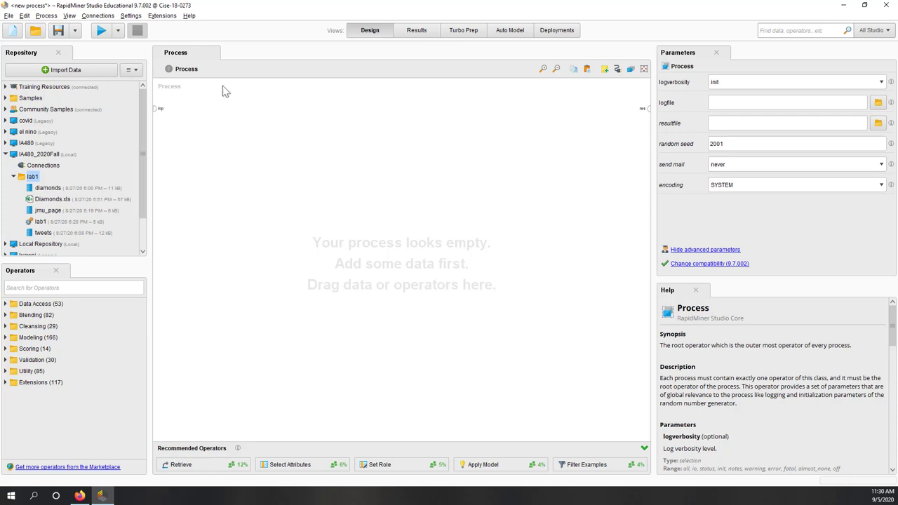
Start creating a new connection and set its connection type to Twitter
{"action": "left_click", "coordinate": [85, 16]}
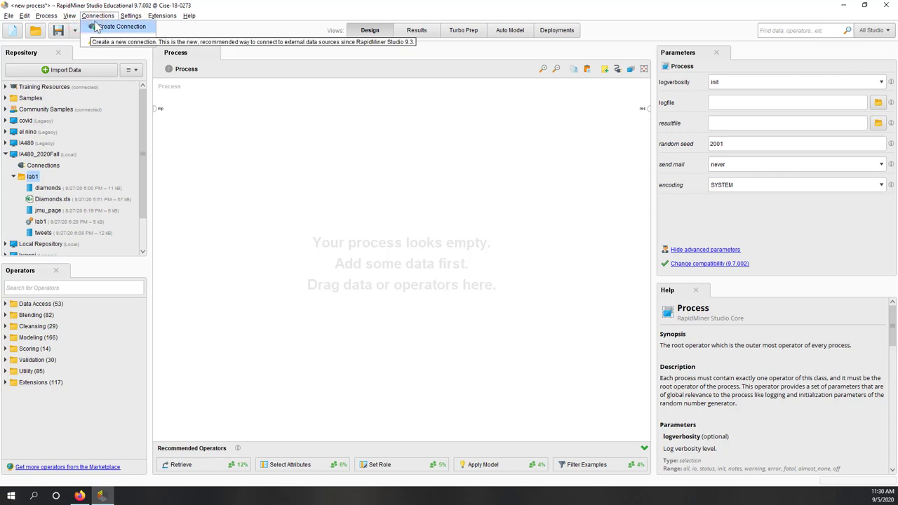
{"action": "left_click", "coordinate": [107, 29]}
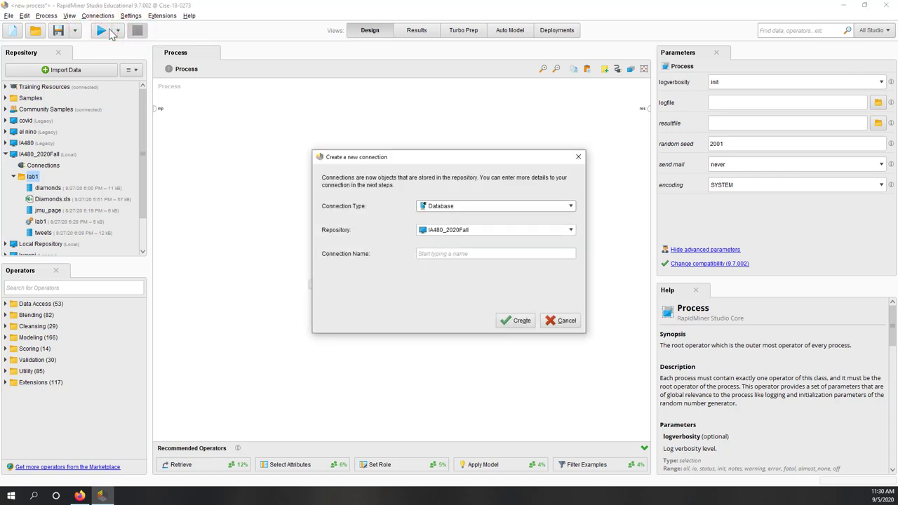
{"action": "left_click", "coordinate": [463, 207]}
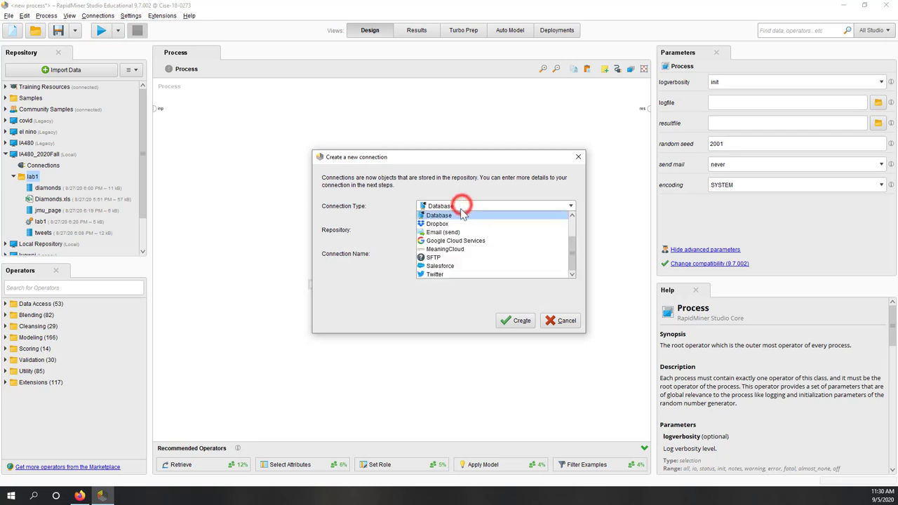
{"action": "scroll", "coordinate": [446, 265], "scroll_direction": "up", "scroll_amount": 2}
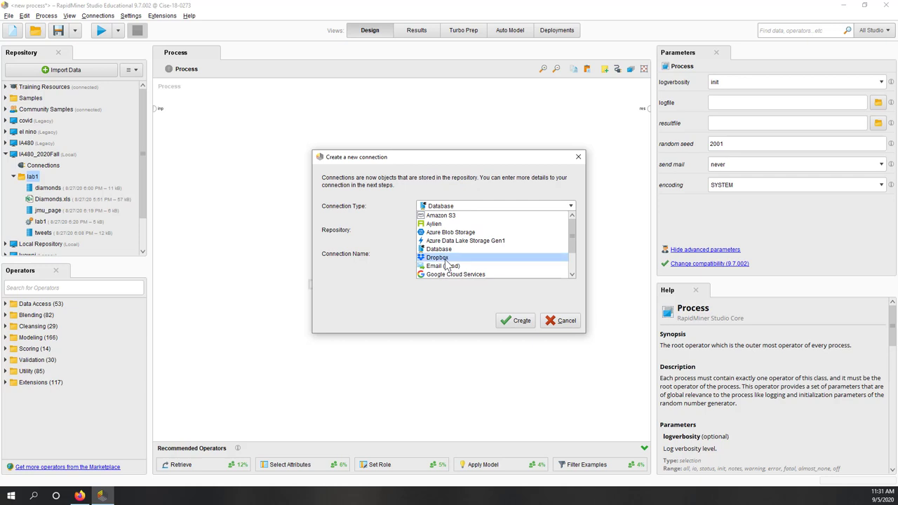
{"action": "key", "text": "Down"}
{"action": "key", "text": "Down"}
{"action": "key", "text": "Down"}
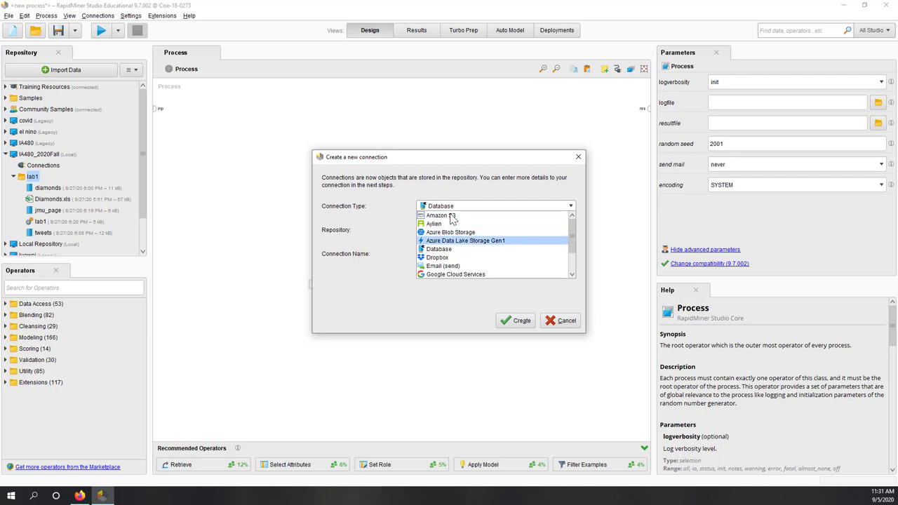
{"action": "scroll", "coordinate": [452, 219], "scroll_direction": "down", "scroll_amount": 2}
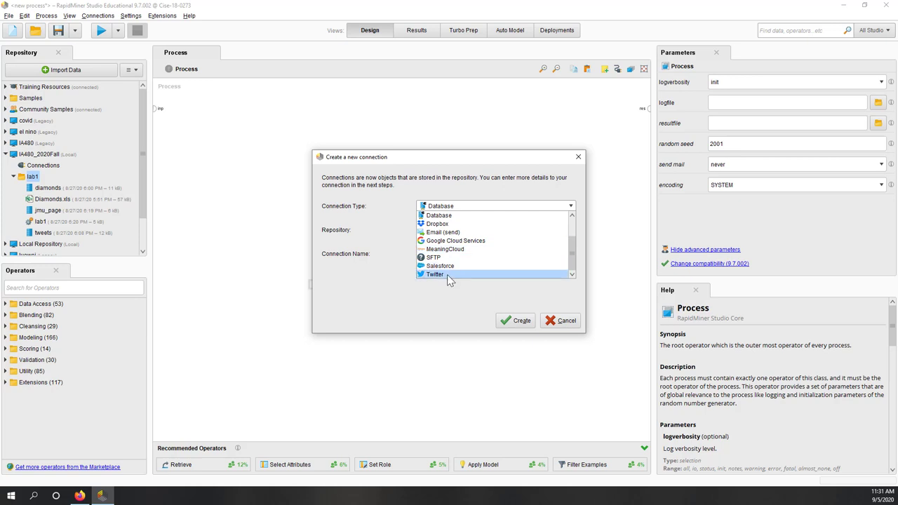
{"action": "left_click", "coordinate": [447, 274]}
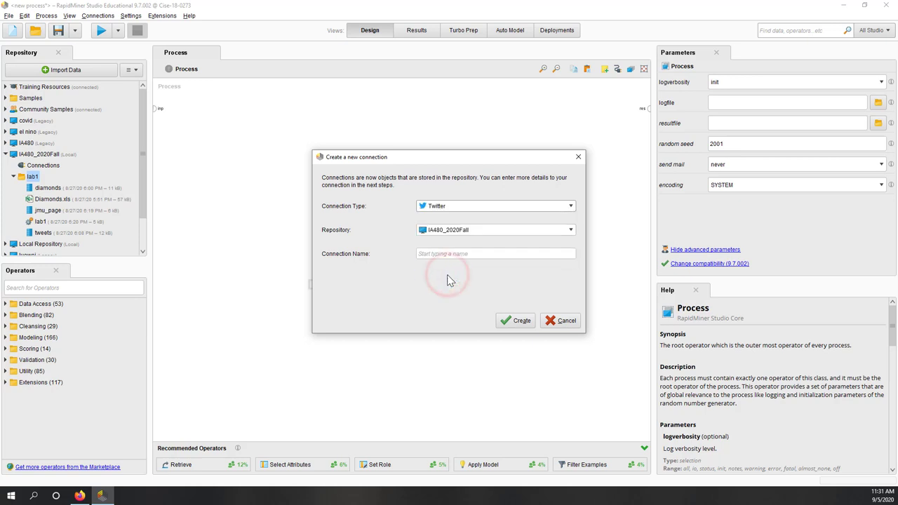
Store the new connection in the IA480_2020Fall repository under the name "twitter" and create it
{"action": "left_click", "coordinate": [451, 232]}
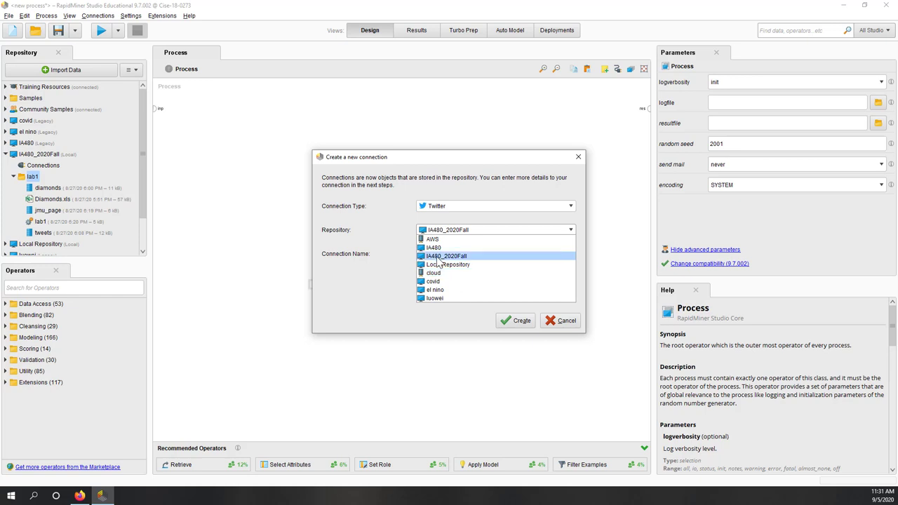
{"action": "left_click", "coordinate": [436, 257]}
{"action": "left_click", "coordinate": [440, 256]}
{"action": "type", "text": "twi"}
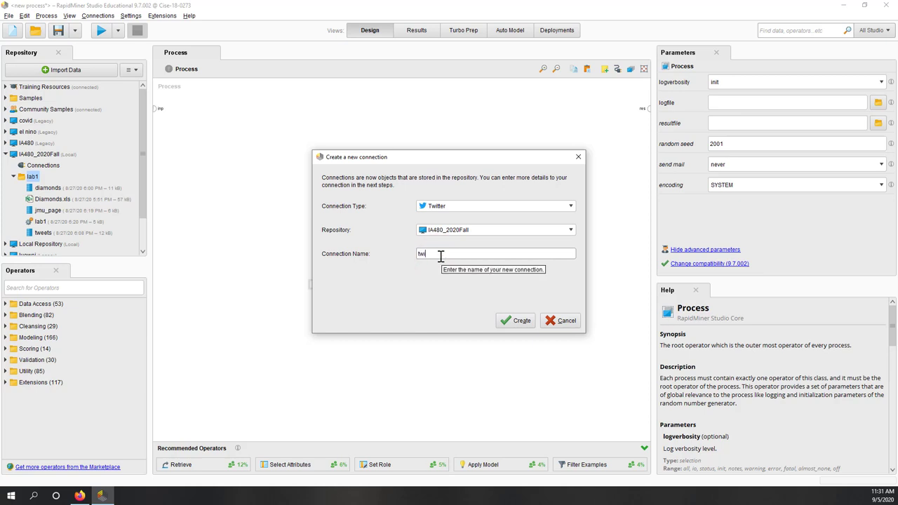
{"action": "type", "text": "tter"}
{"action": "left_click", "coordinate": [518, 322]}
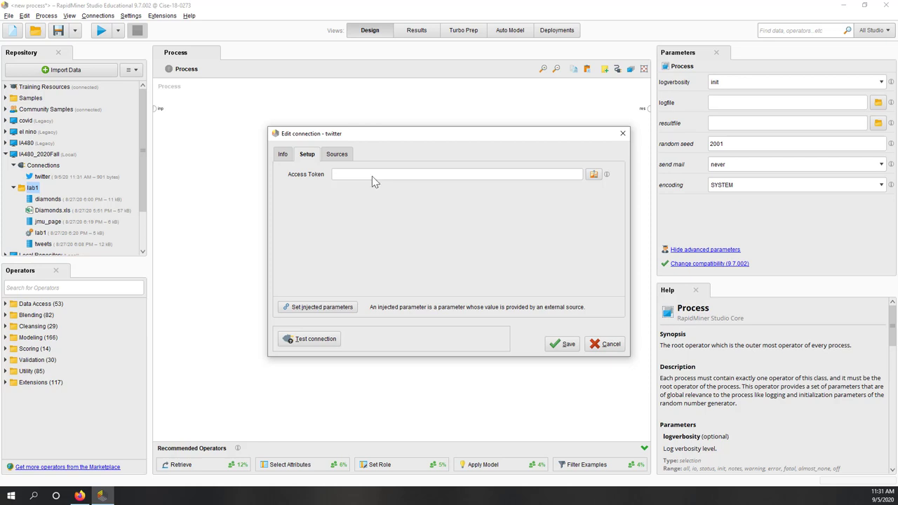
Request an access token for the twitter connection and authorize the RapidMiner SocialMedia Extension on the Twitter page
{"action": "left_click", "coordinate": [594, 175]}
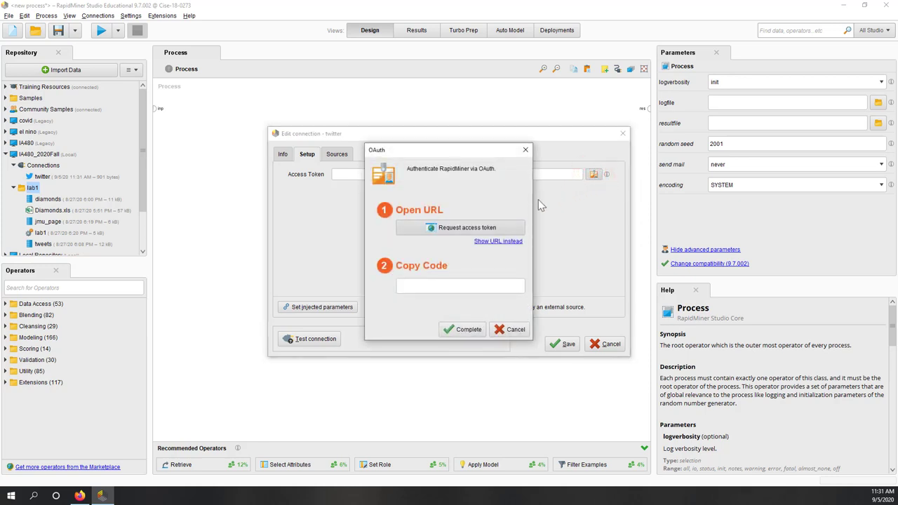
{"action": "left_click", "coordinate": [469, 231]}
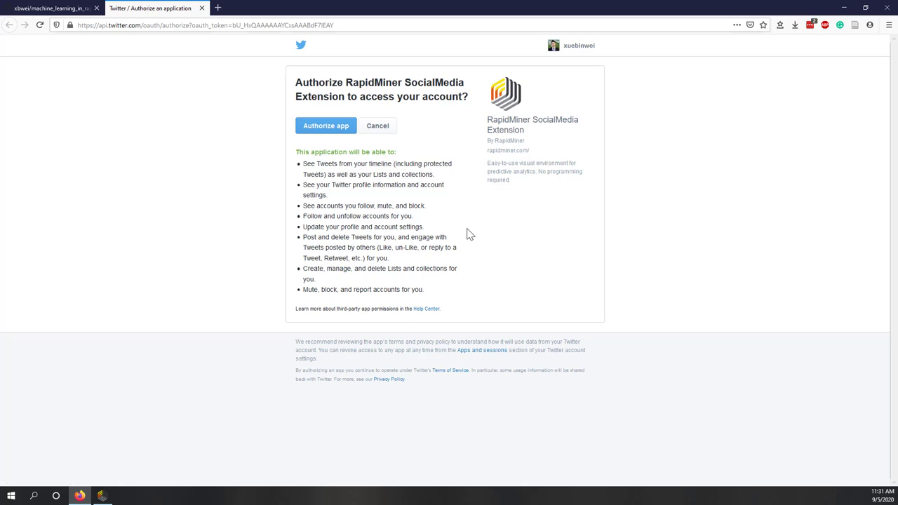
{"action": "left_click", "coordinate": [326, 128]}
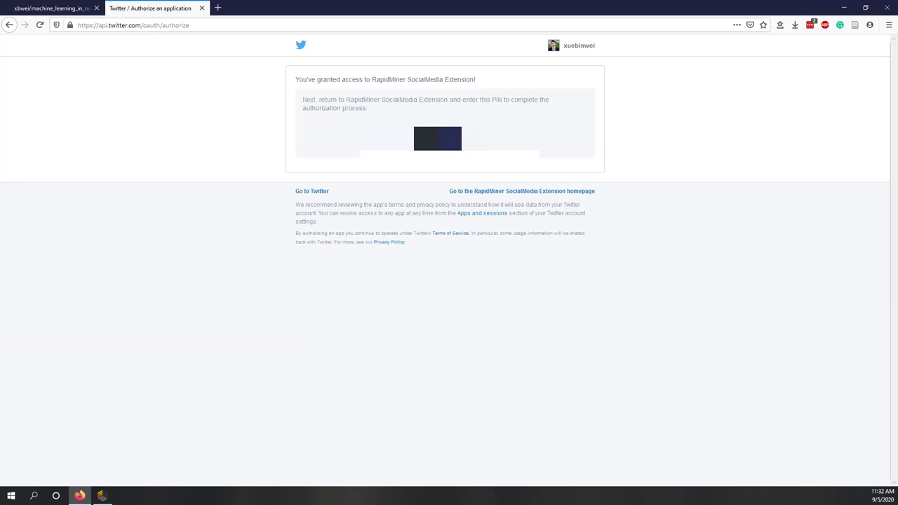
Copy the authorization PIN from the Twitter page into the OAuth code field in RapidMiner and complete the authentication
{"action": "left_click_drag", "start_coordinate": [365, 139], "coordinate": [539, 137]}
{"action": "right_click", "coordinate": [437, 129]}
{"action": "left_click", "coordinate": [456, 134]}
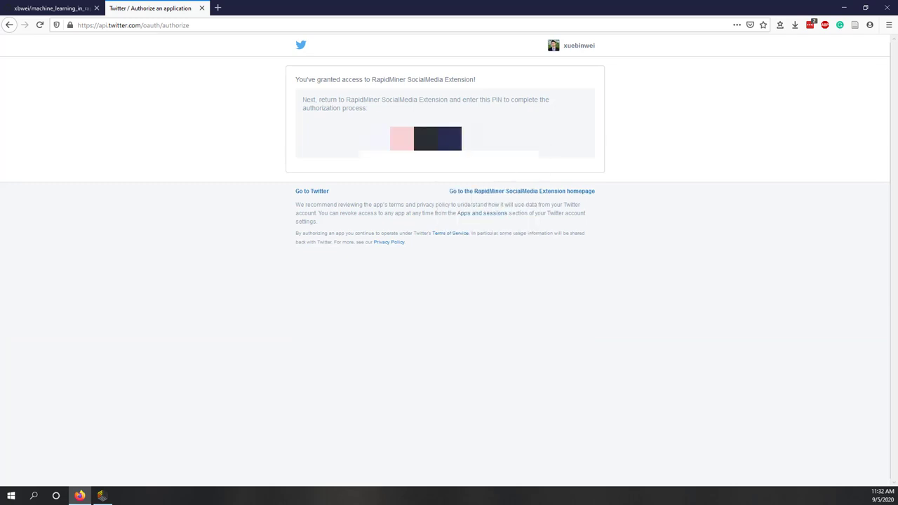
{"action": "left_click", "coordinate": [102, 496]}
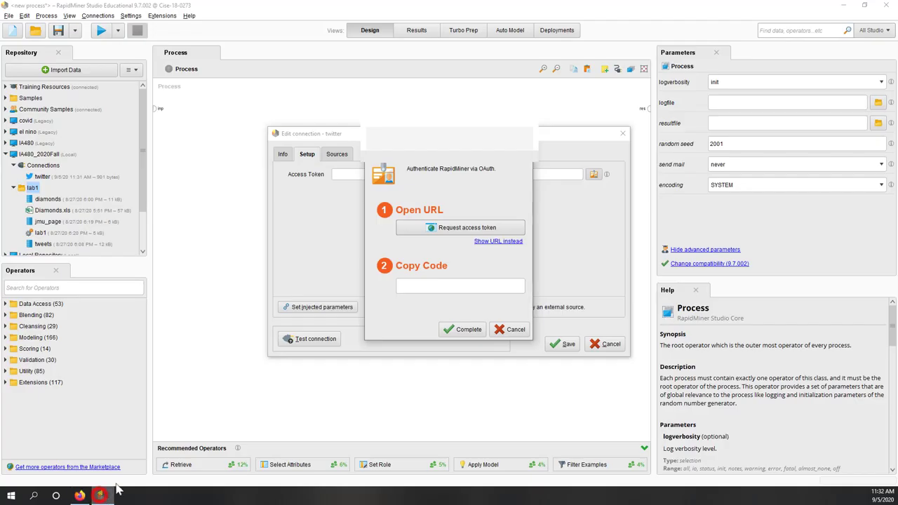
{"action": "left_click", "coordinate": [407, 285]}
{"action": "key", "text": "ctrl+v"}
{"action": "left_click", "coordinate": [464, 329]}
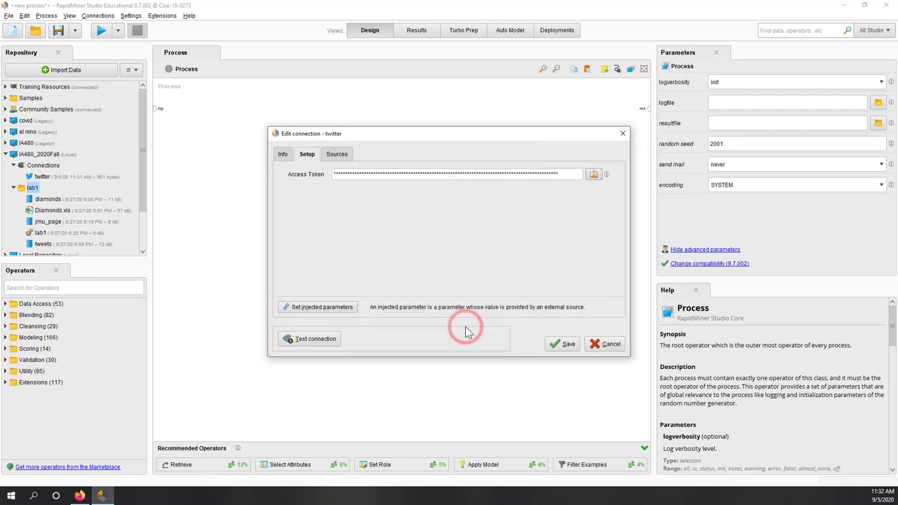
Test the twitter connection and save it
{"action": "left_click", "coordinate": [314, 342]}
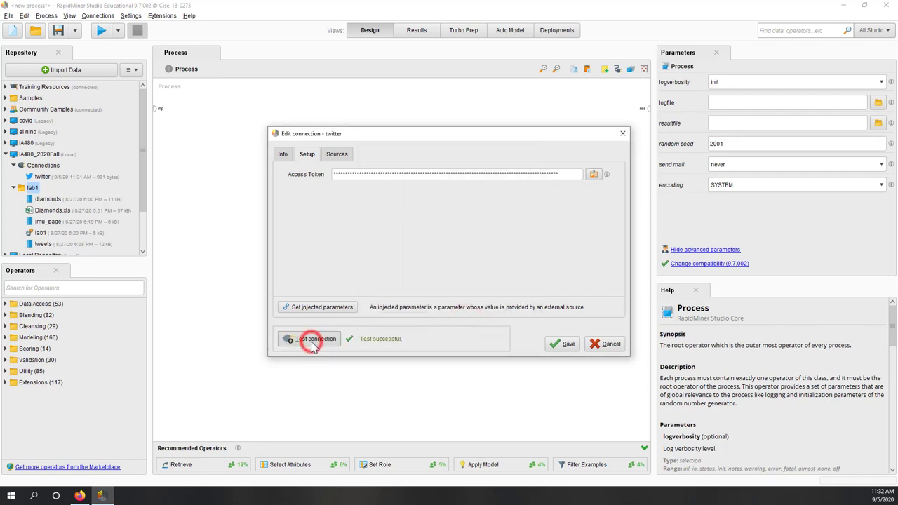
{"action": "left_click", "coordinate": [567, 344]}
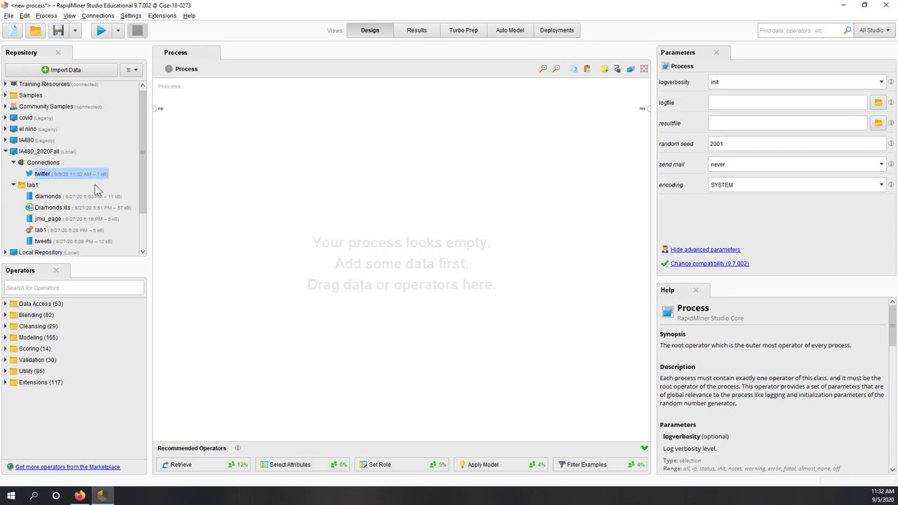
Open the lab1 process from the repository and disable its Retrieve jmu_page operator
{"action": "double_click", "coordinate": [73, 230]}
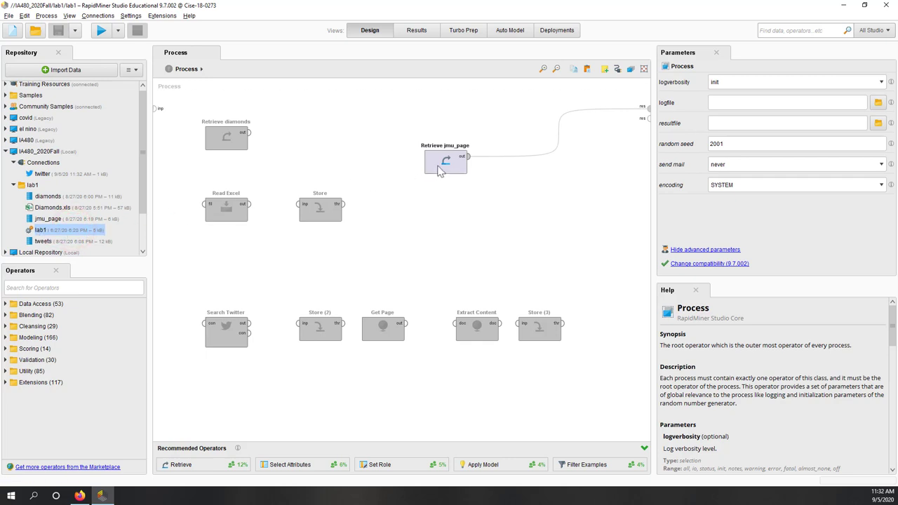
{"action": "right_click", "coordinate": [436, 171]}
{"action": "left_click", "coordinate": [467, 191]}
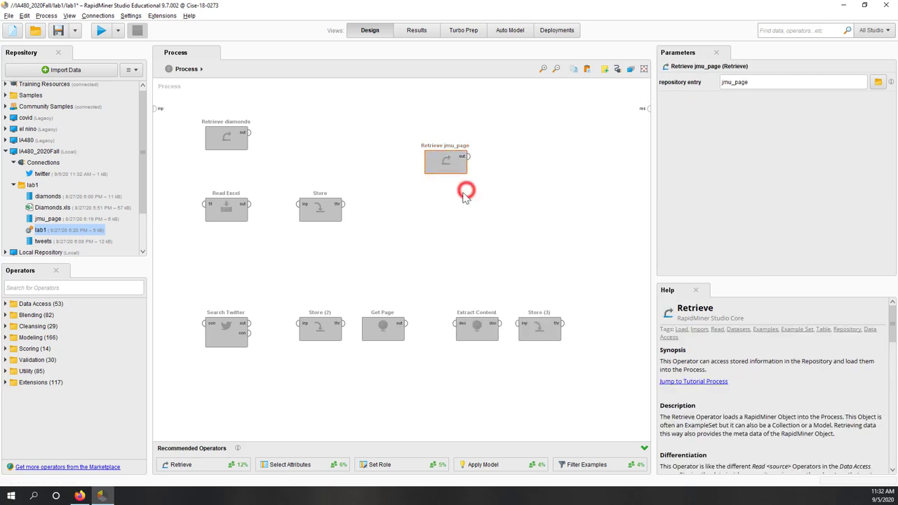
Enable the Search Twitter operator and connect its out port to the process result port
{"action": "right_click", "coordinate": [226, 337]}
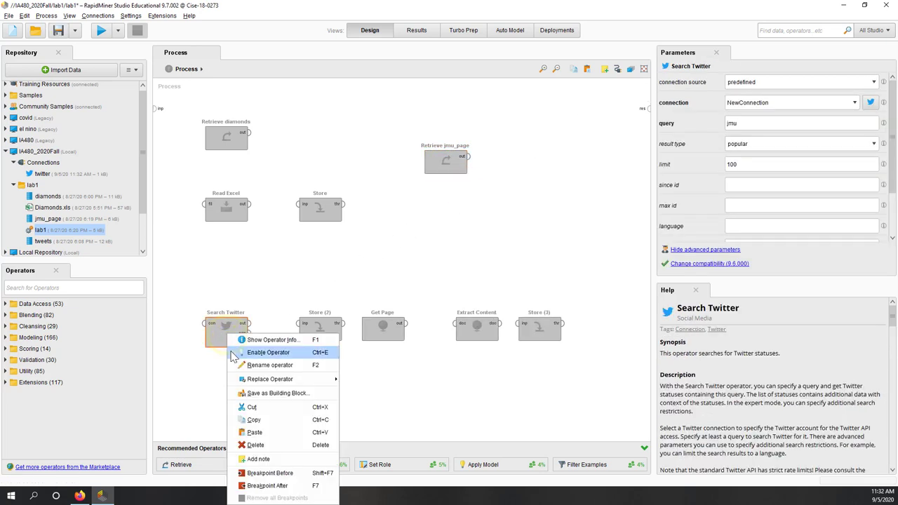
{"action": "left_click", "coordinate": [234, 353]}
{"action": "left_click", "coordinate": [249, 323]}
{"action": "left_click", "coordinate": [648, 110]}
Set Search Twitter's connection source to repository and choose the twitter entry under IA480_2020Fall's Connections
{"action": "left_click", "coordinate": [229, 331]}
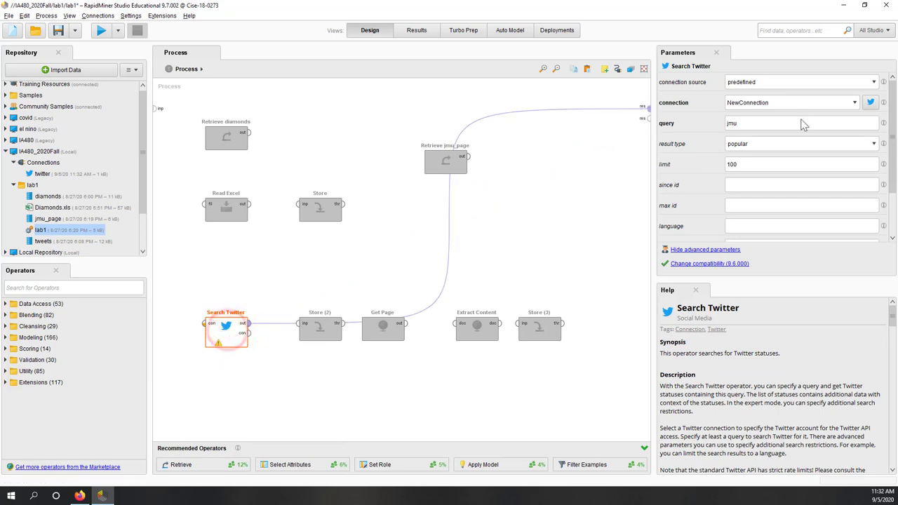
{"action": "left_click", "coordinate": [855, 103]}
{"action": "left_click", "coordinate": [855, 103]}
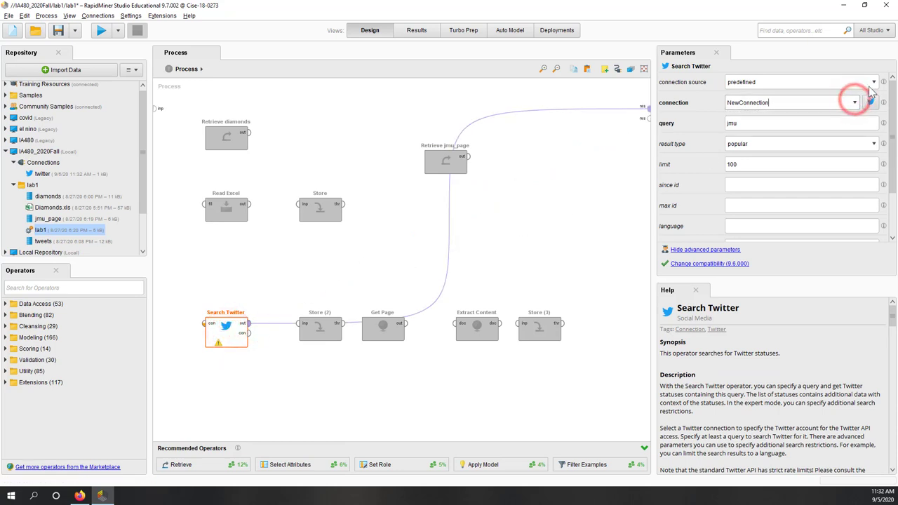
{"action": "left_click", "coordinate": [874, 82]}
{"action": "left_click", "coordinate": [736, 101]}
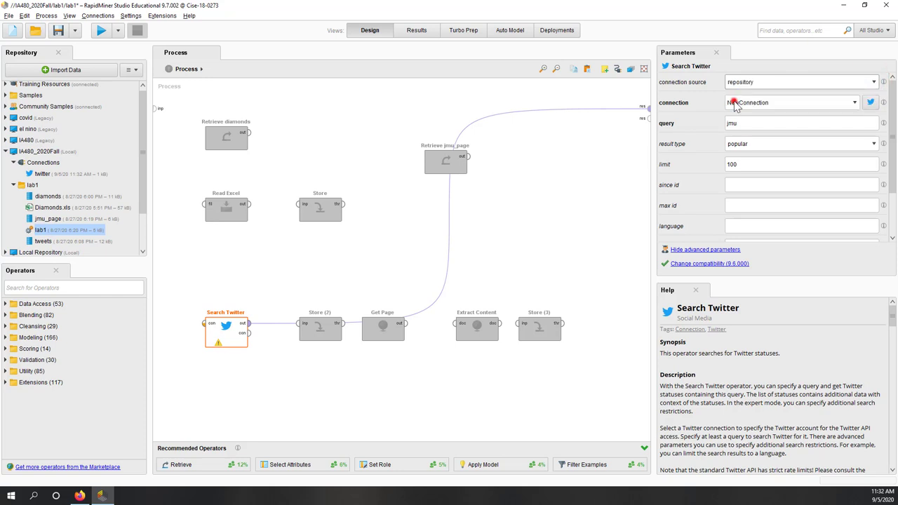
{"action": "left_click", "coordinate": [853, 103]}
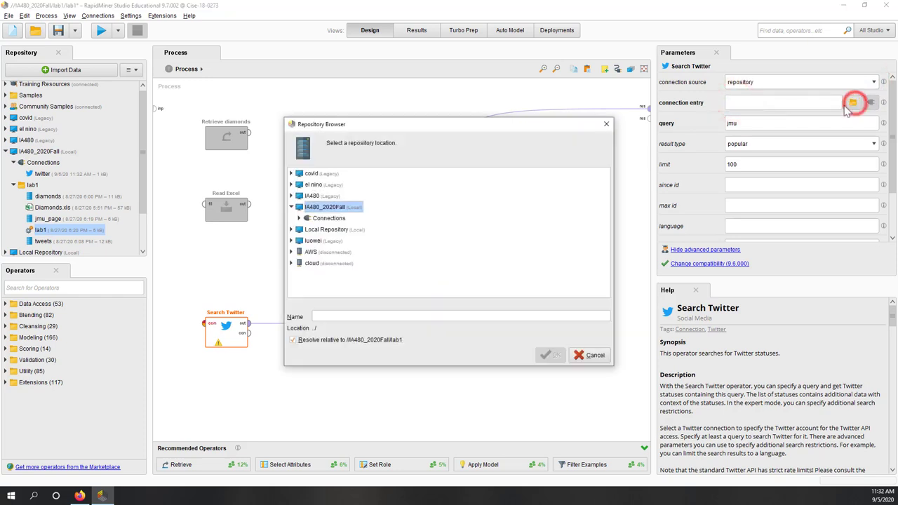
{"action": "left_click", "coordinate": [301, 219]}
{"action": "left_click", "coordinate": [325, 230]}
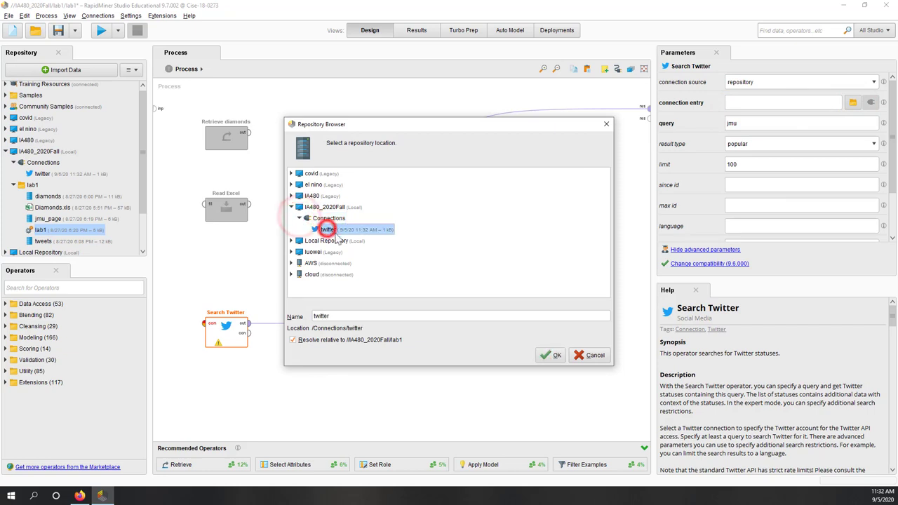
{"action": "left_click", "coordinate": [553, 356]}
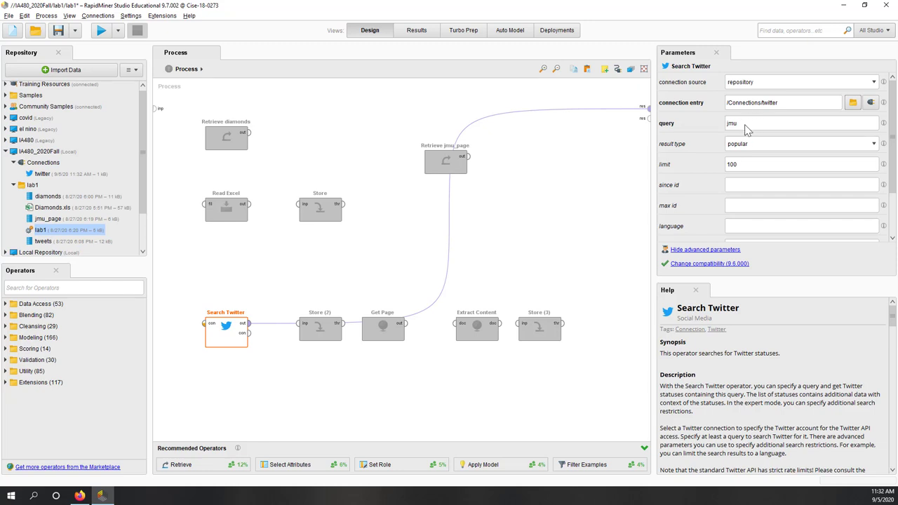
Run the process to view the Search Twitter results, and save the lab1 process from the Design view
{"action": "left_click", "coordinate": [101, 32]}
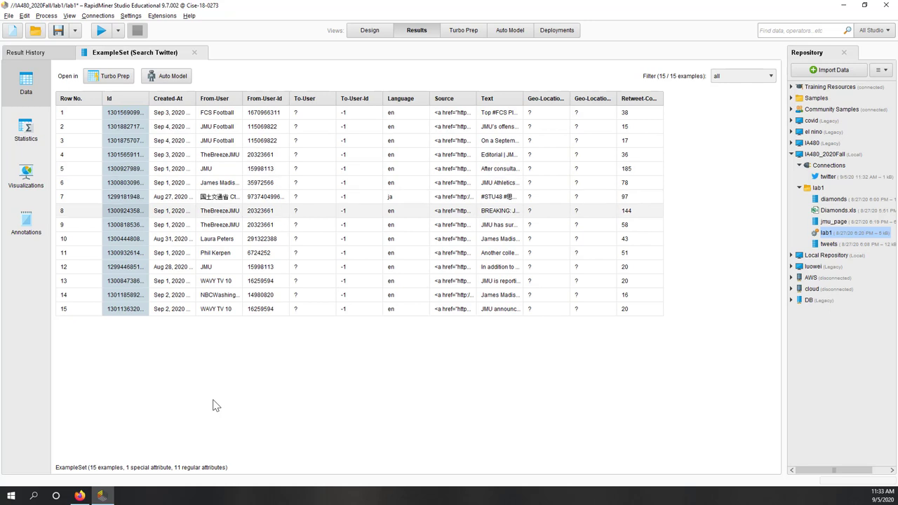
{"action": "left_click", "coordinate": [374, 30]}
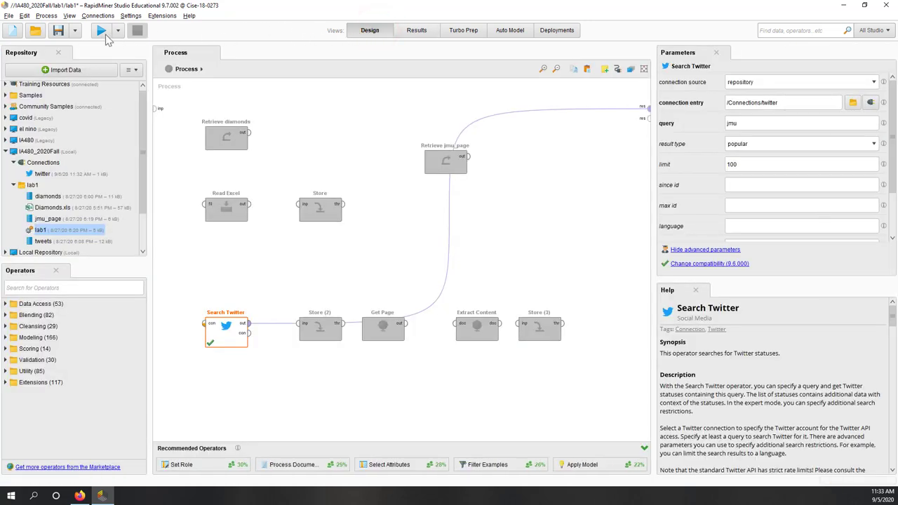
{"action": "left_click", "coordinate": [73, 37]}
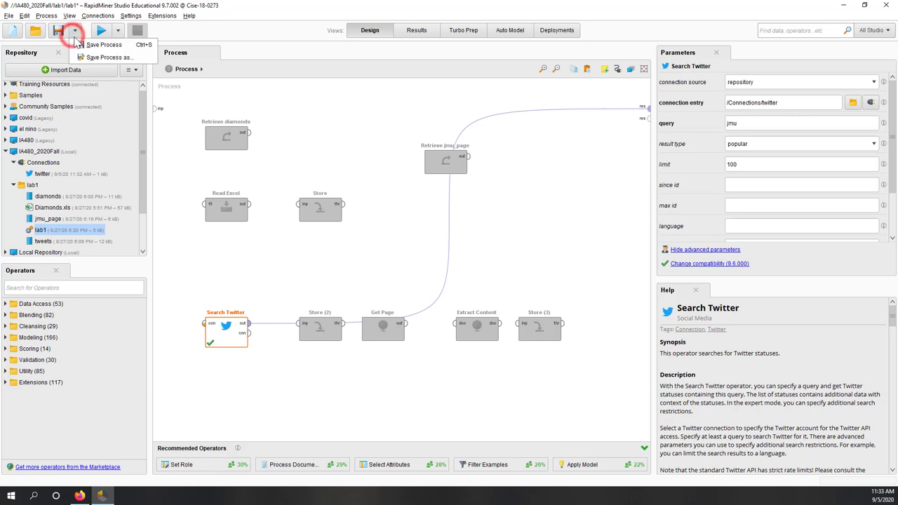
{"action": "left_click", "coordinate": [83, 44]}
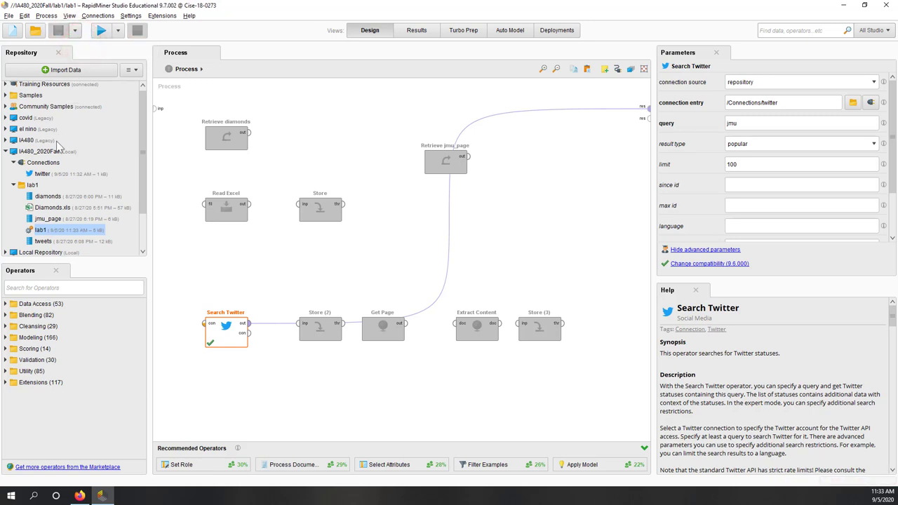
Switch to Firefox, close the Twitter authorization page, and look over the files in the machine_learning_in_rapidminer GitHub repository
{"action": "left_click", "coordinate": [46, 174]}
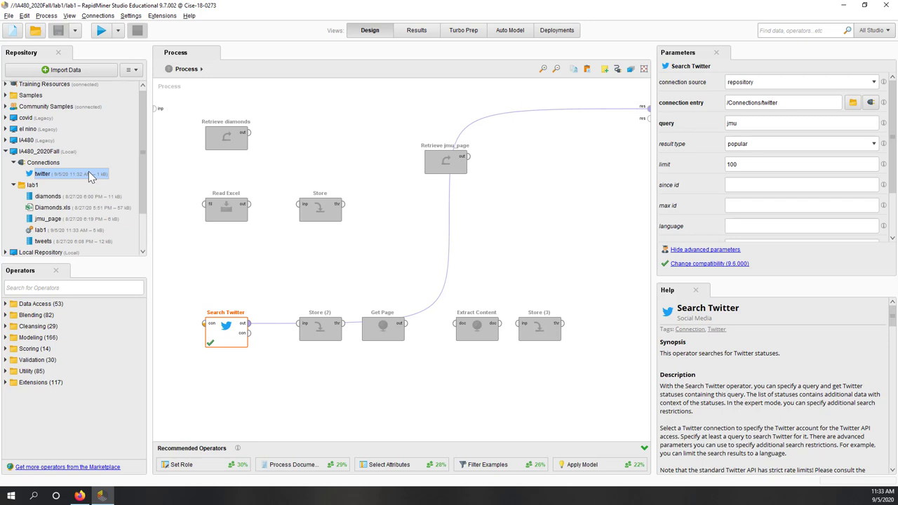
{"action": "left_click", "coordinate": [79, 496]}
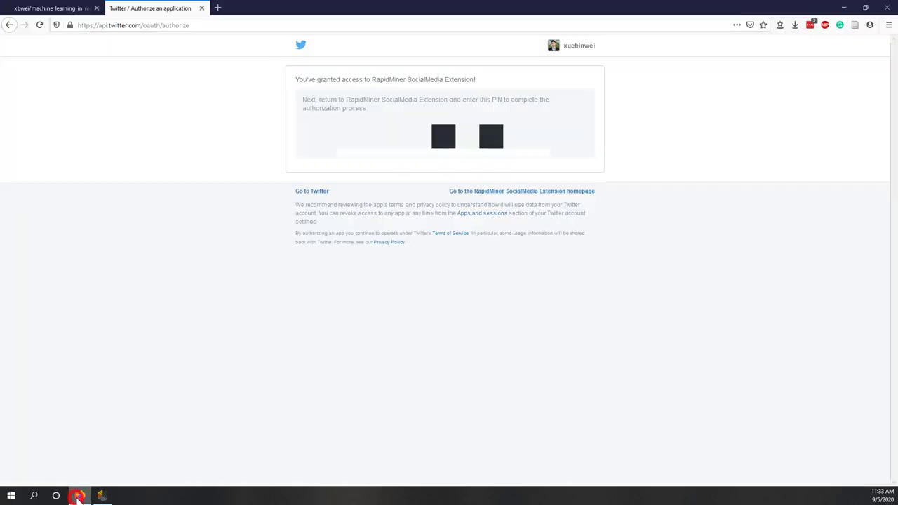
{"action": "left_click", "coordinate": [200, 8]}
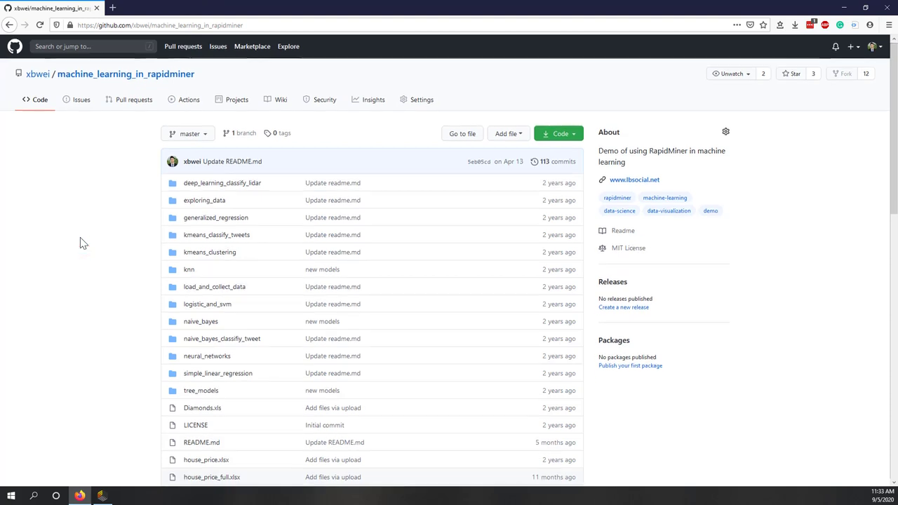
{"action": "scroll", "coordinate": [95, 208], "scroll_direction": "down", "scroll_amount": 2}
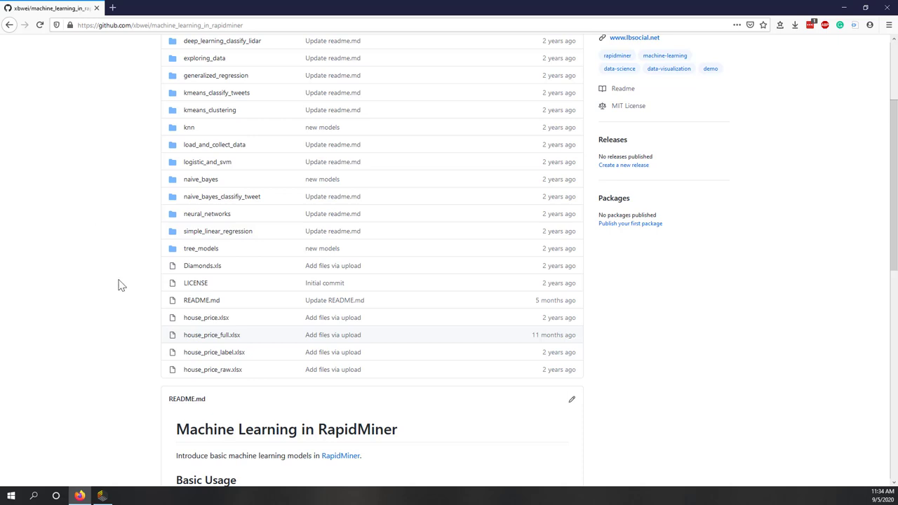
Look over the machine_learning_in_rapidminer repository's file list and the README's Basic Usage and Simple Application sections
{"action": "scroll", "coordinate": [120, 284], "scroll_direction": "up", "scroll_amount": 3}
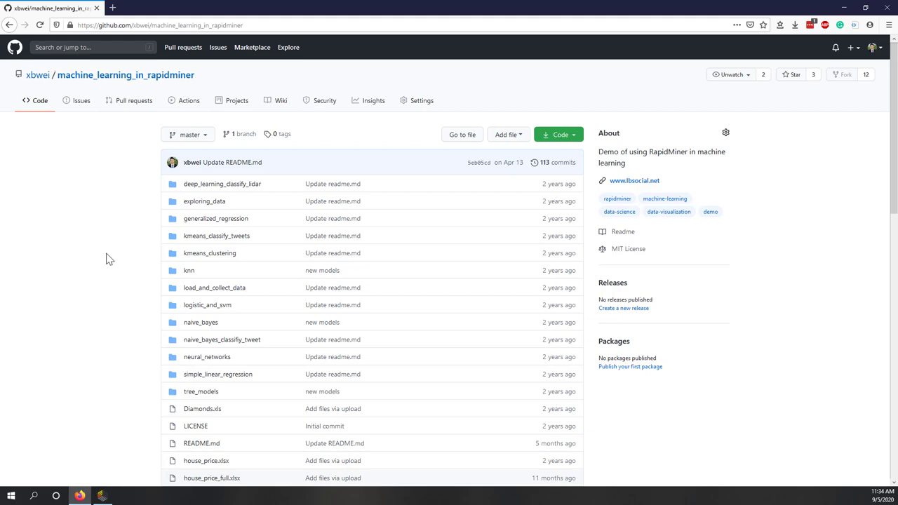
{"action": "scroll", "coordinate": [109, 259], "scroll_direction": "down", "scroll_amount": 6}
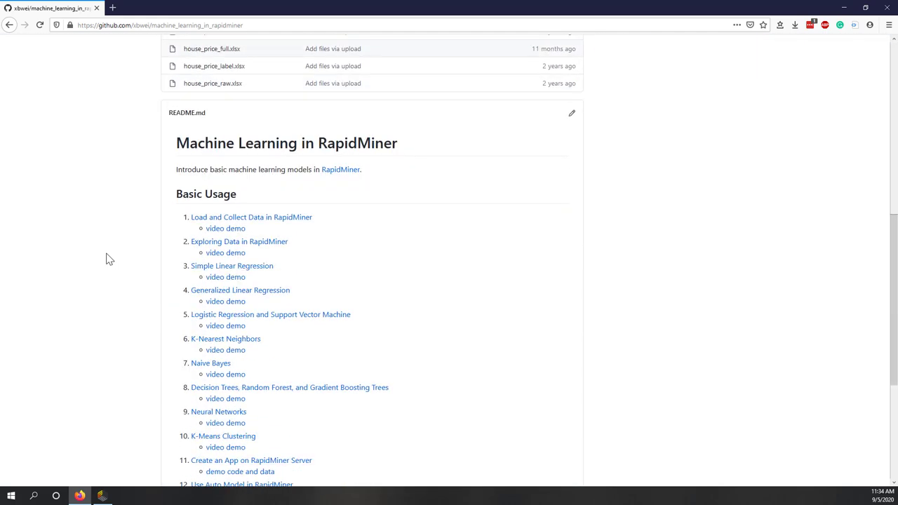
{"action": "scroll", "coordinate": [112, 258], "scroll_direction": "down", "scroll_amount": 2}
{"action": "scroll", "coordinate": [112, 260], "scroll_direction": "up", "scroll_amount": 1}
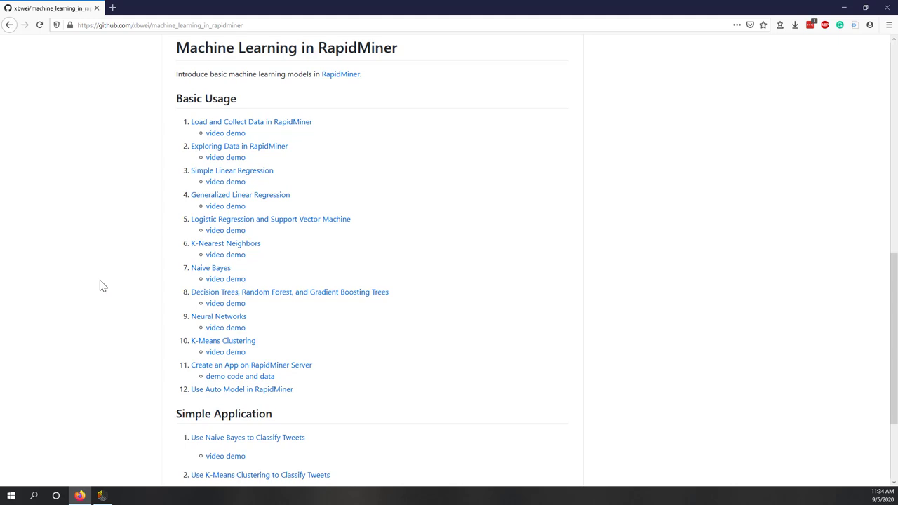
{"action": "scroll", "coordinate": [102, 285], "scroll_direction": "down", "scroll_amount": 1}
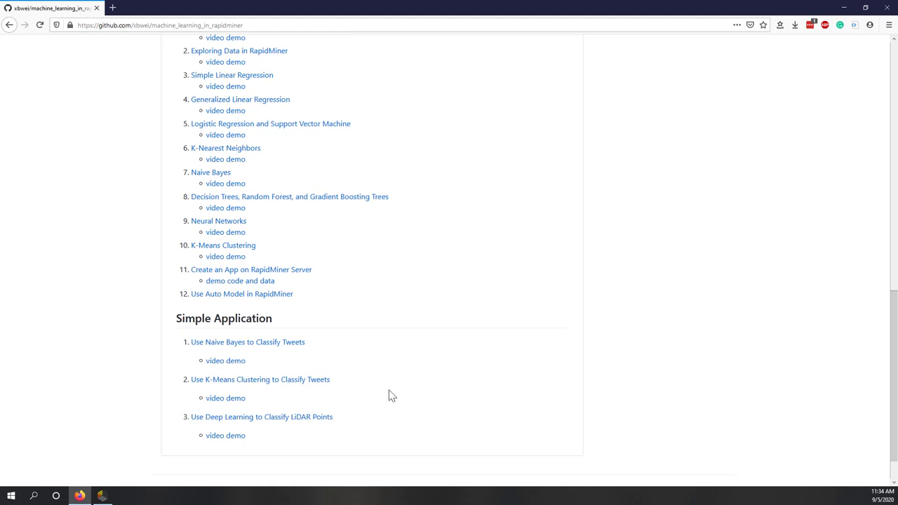
{"action": "scroll", "coordinate": [391, 395], "scroll_direction": "up", "scroll_amount": 4}
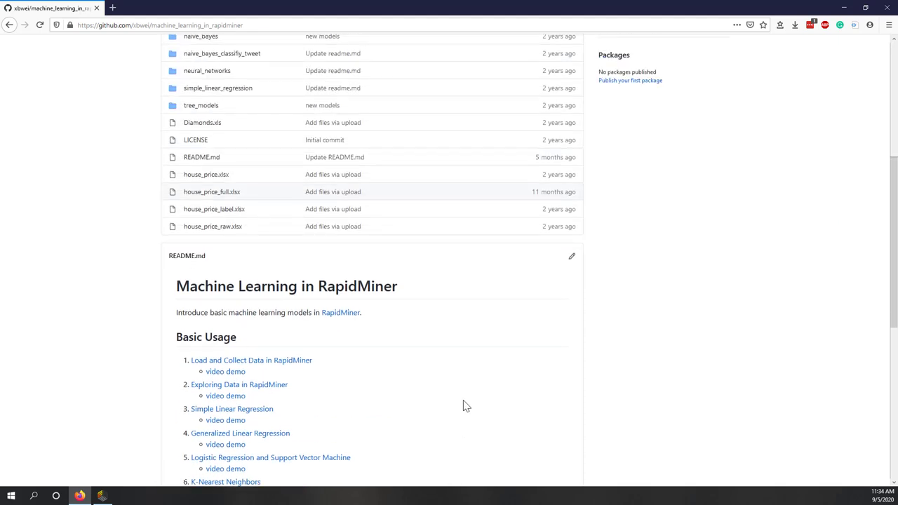
{"action": "scroll", "coordinate": [463, 406], "scroll_direction": "up", "scroll_amount": 4}
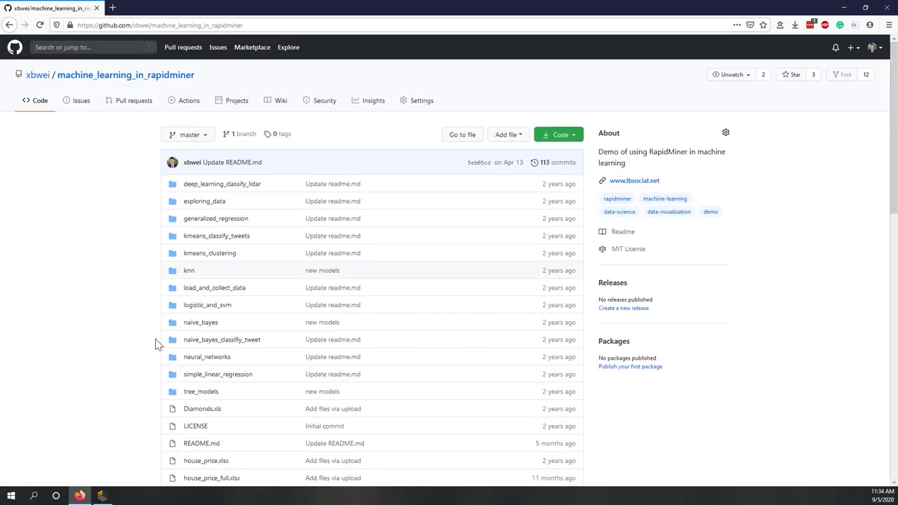
Download house_price_raw.xlsx from the repository and save the file to the computer
{"action": "scroll", "coordinate": [157, 344], "scroll_direction": "down", "scroll_amount": 2}
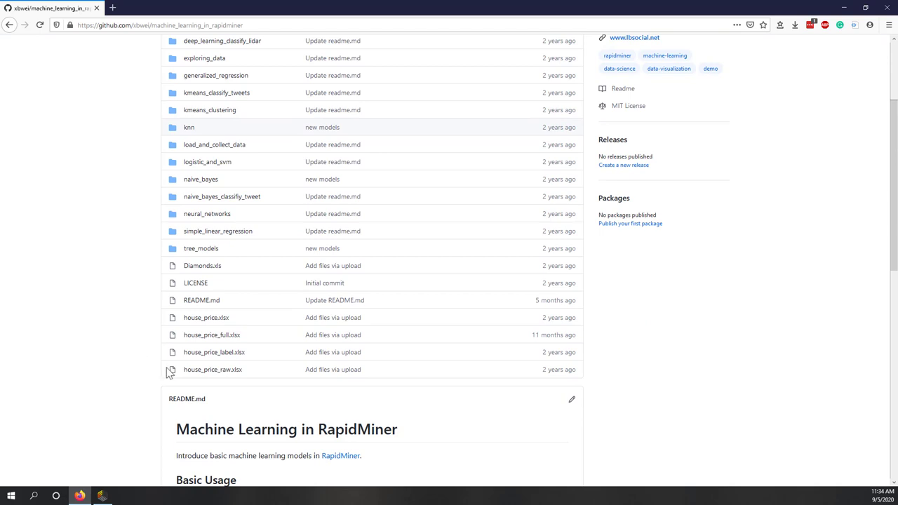
{"action": "left_click", "coordinate": [214, 376]}
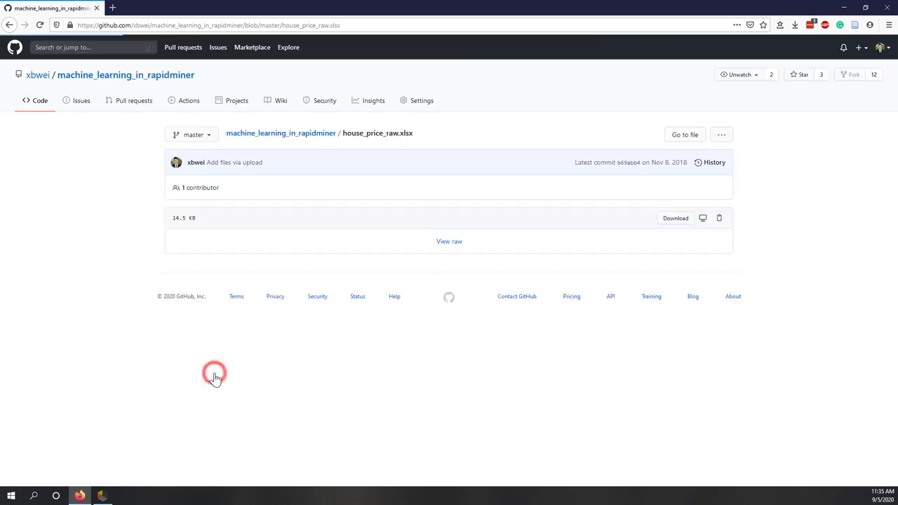
{"action": "left_click", "coordinate": [668, 221]}
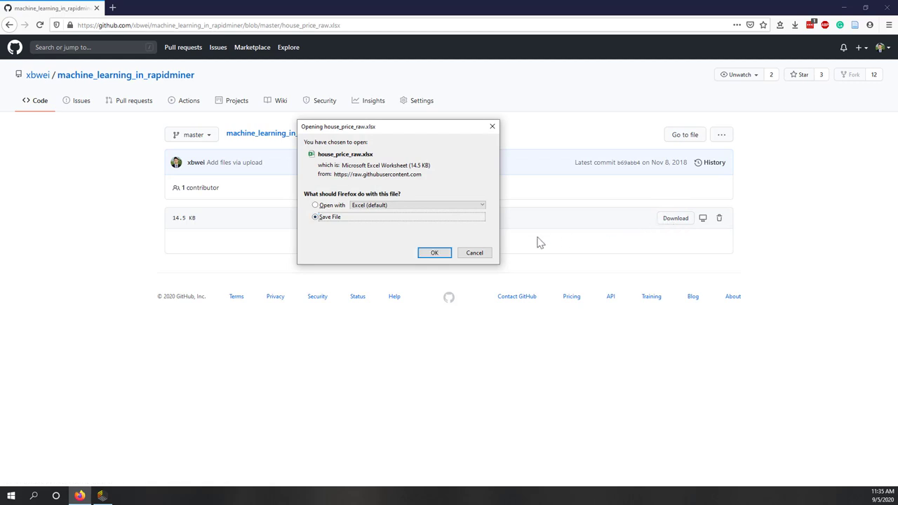
{"action": "left_click", "coordinate": [435, 252]}
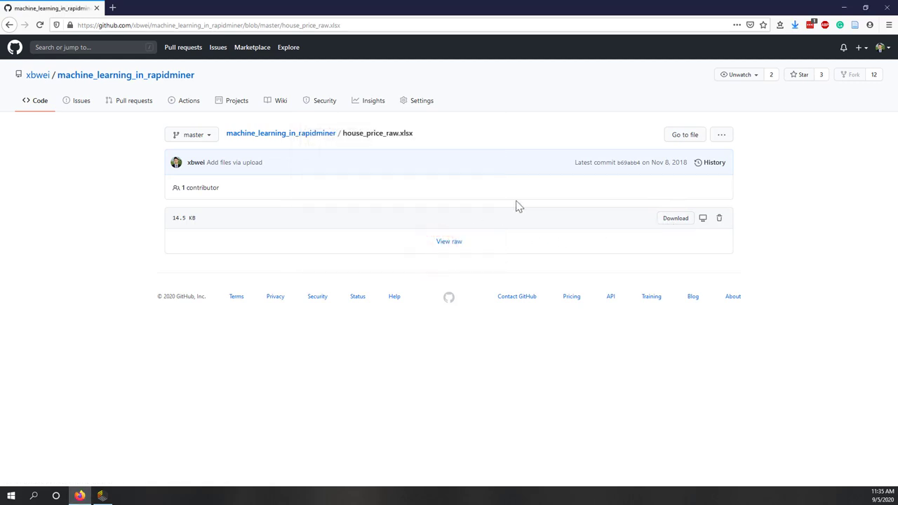
Show the downloaded house_price_raw.xlsx in its Downloads folder and maximize the folder window
{"action": "left_click", "coordinate": [795, 25]}
{"action": "left_click", "coordinate": [788, 46]}
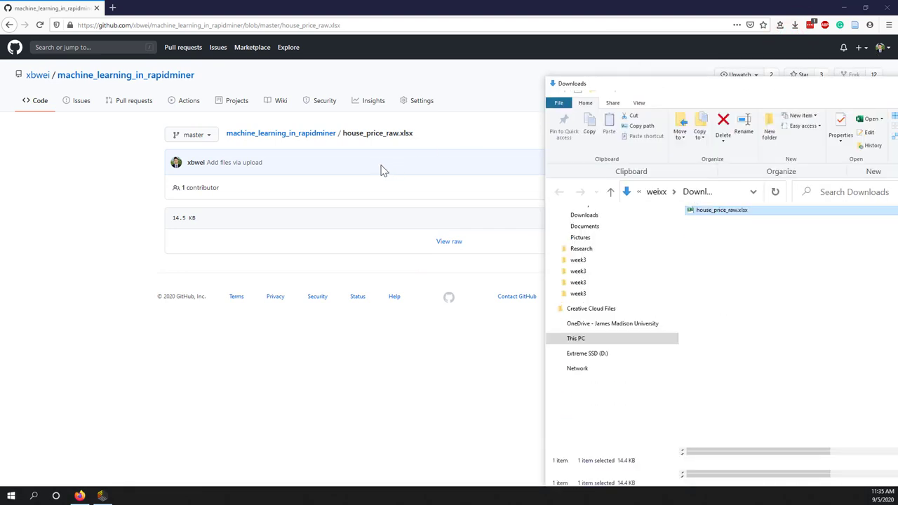
{"action": "left_click", "coordinate": [375, 166]}
{"action": "left_click", "coordinate": [541, 153]}
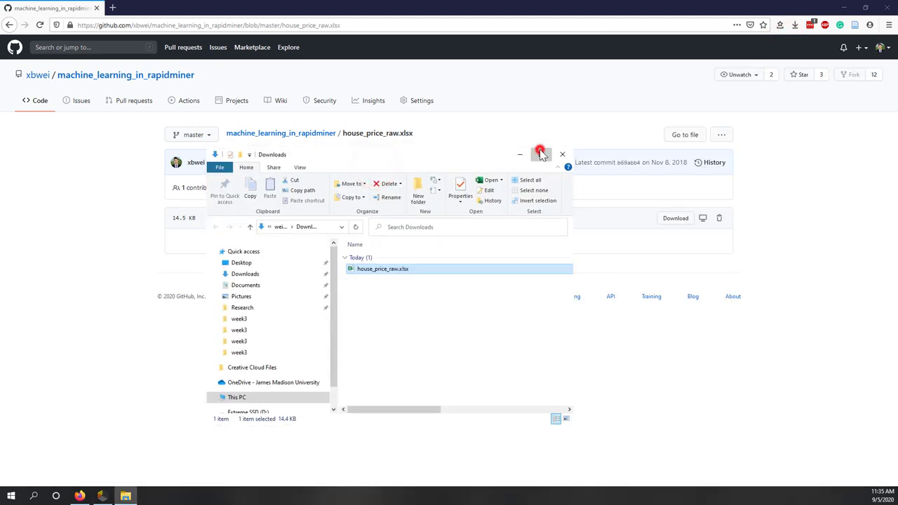
{"action": "left_click", "coordinate": [183, 148]}
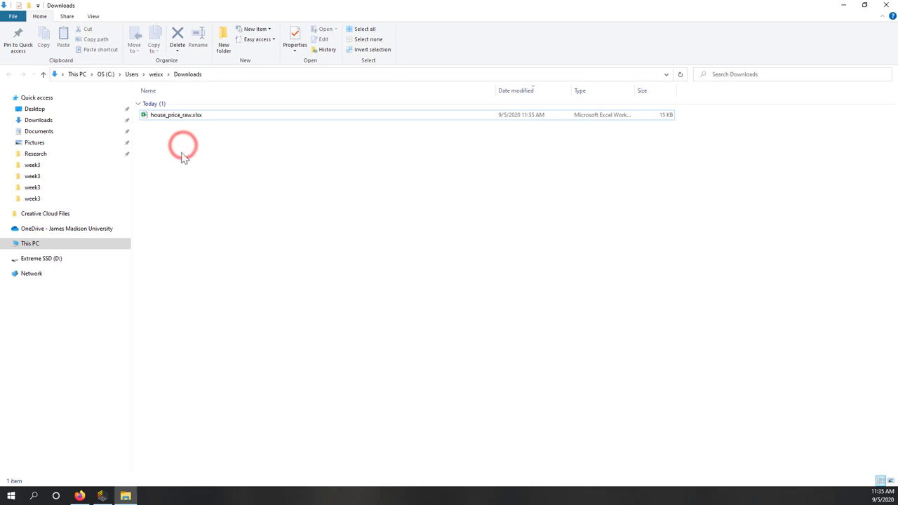
Switch to RapidMiner Studio and create a subfolder named lab2 in the IA480_2020Fall repository
{"action": "left_click", "coordinate": [102, 496]}
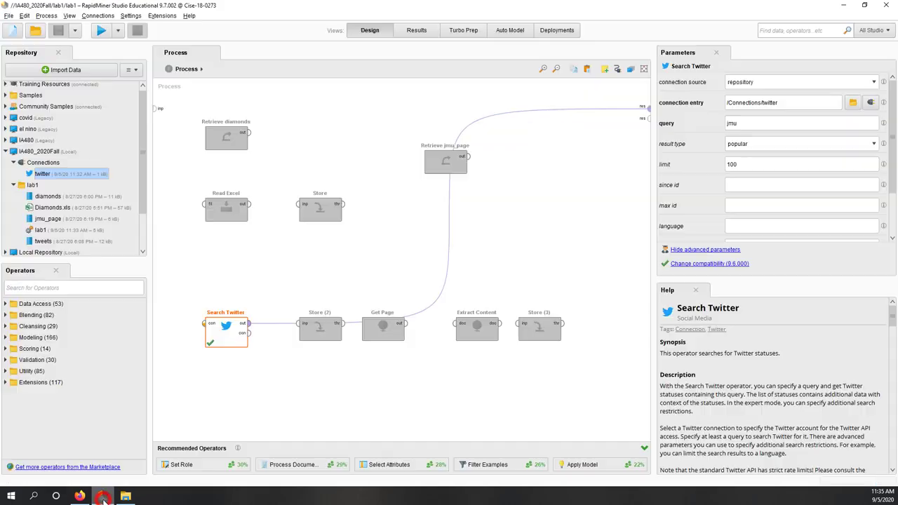
{"action": "left_click", "coordinate": [261, 279]}
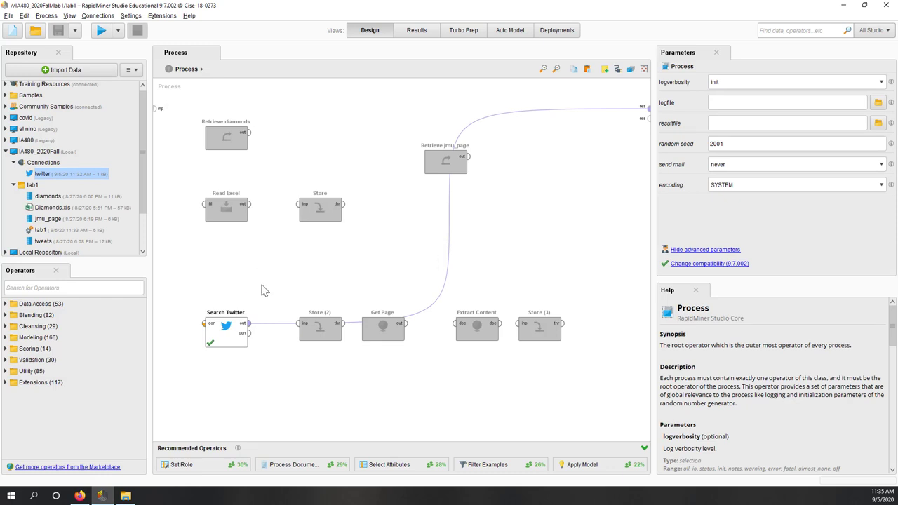
{"action": "right_click", "coordinate": [60, 154]}
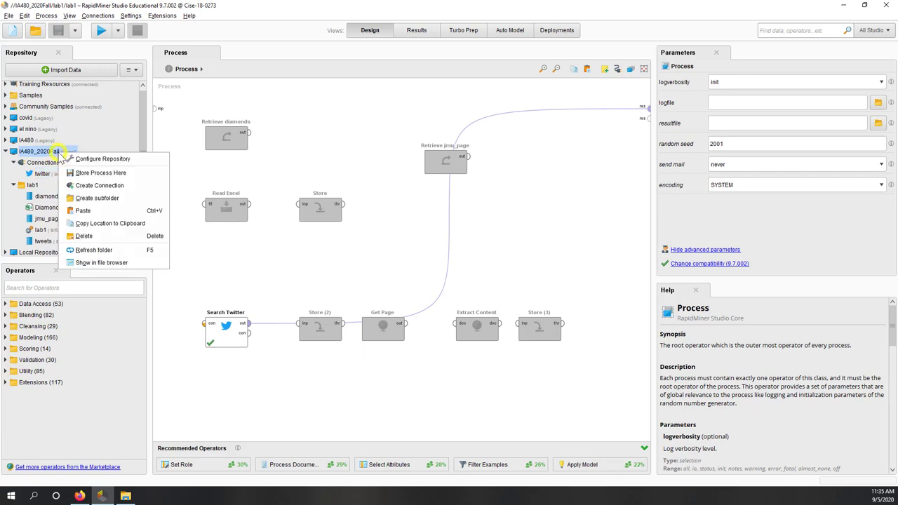
{"action": "left_click", "coordinate": [106, 201]}
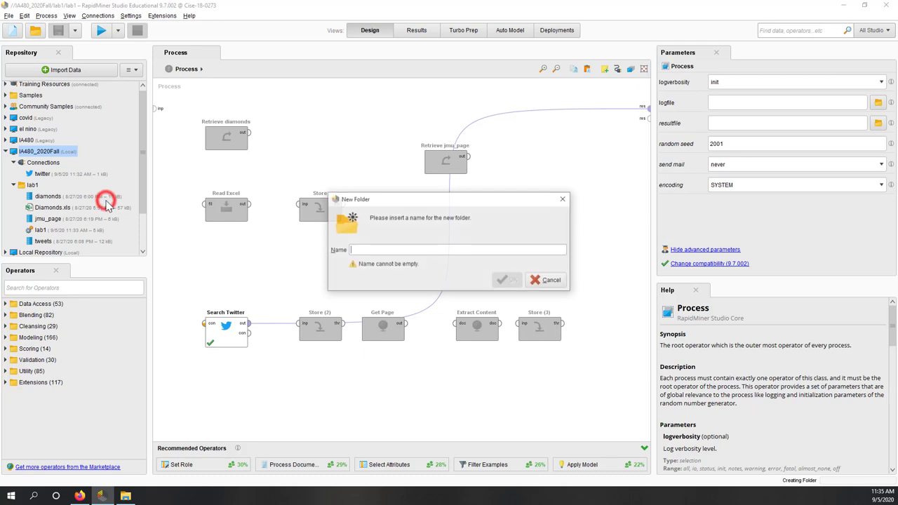
{"action": "type", "text": "lab2"}
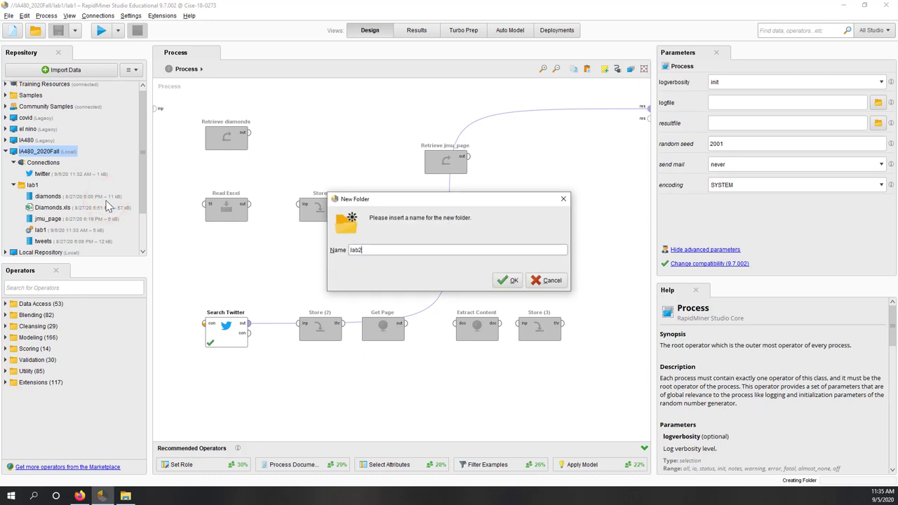
{"action": "key", "text": "Return"}
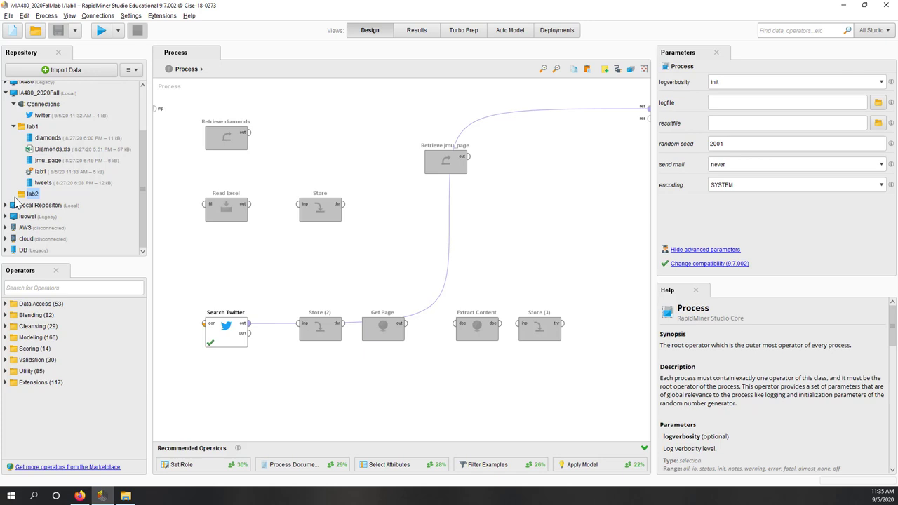
Search the operators for "read" and look at the Read Excel operator's description
{"action": "left_click", "coordinate": [53, 288]}
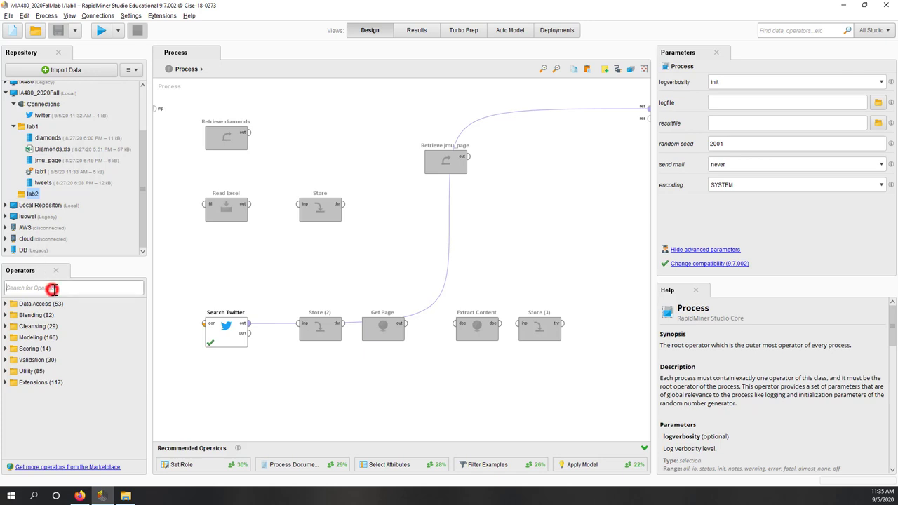
{"action": "type", "text": "read"}
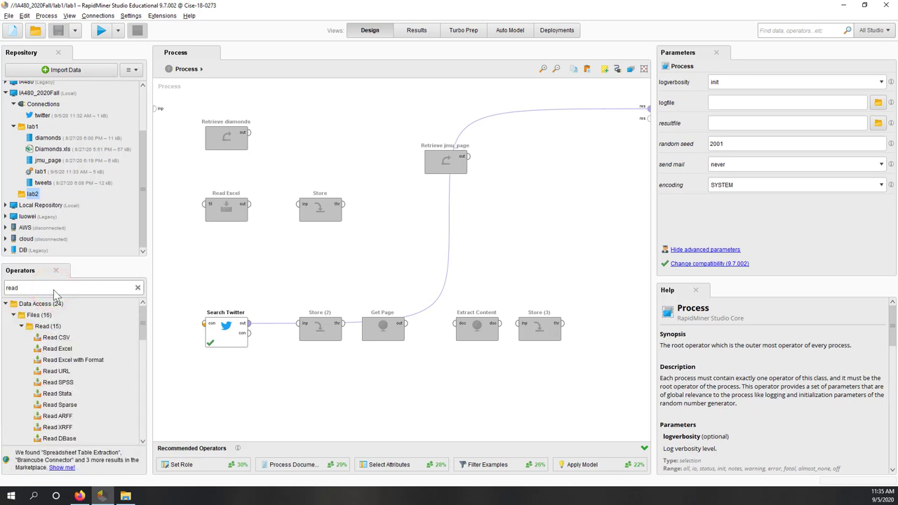
{"action": "left_click_drag", "start_coordinate": [68, 349], "coordinate": [70, 351]}
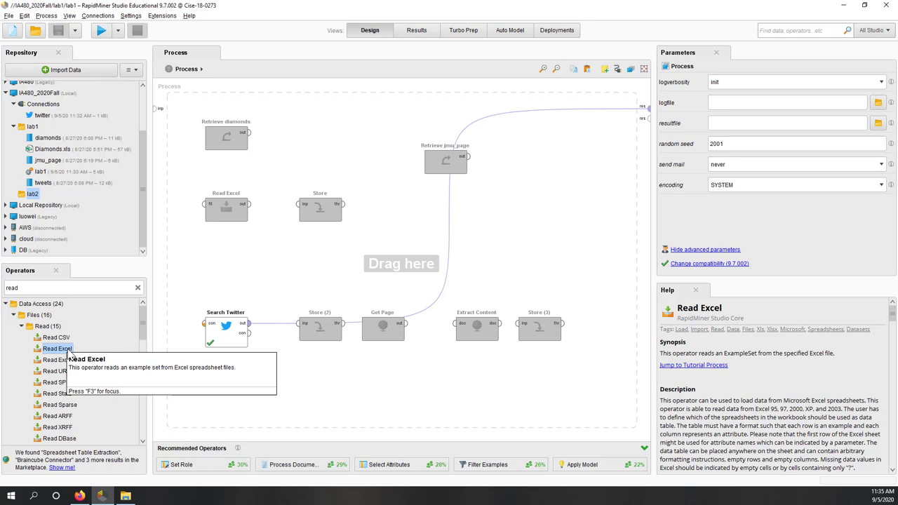
{"action": "left_click", "coordinate": [210, 272]}
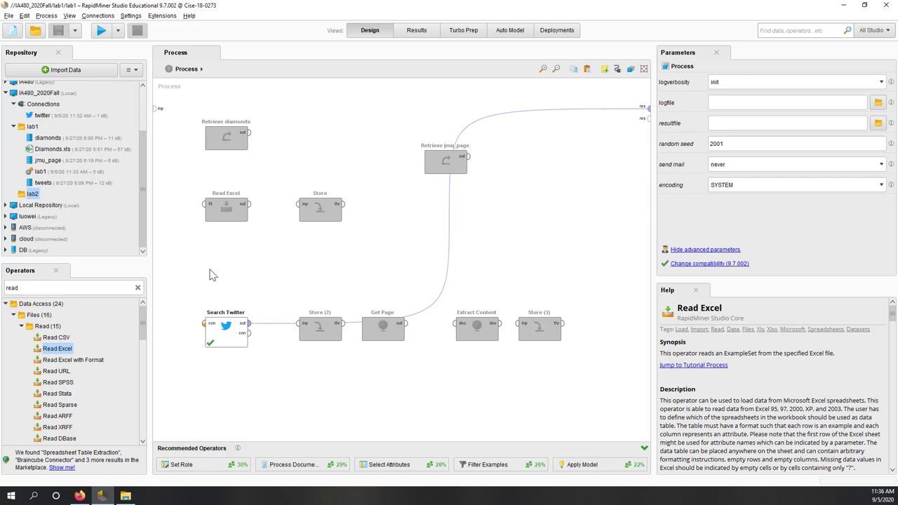
Go to Turbo Prep, select the lab2 folder, and start a data import from My Computer
{"action": "left_click", "coordinate": [469, 33]}
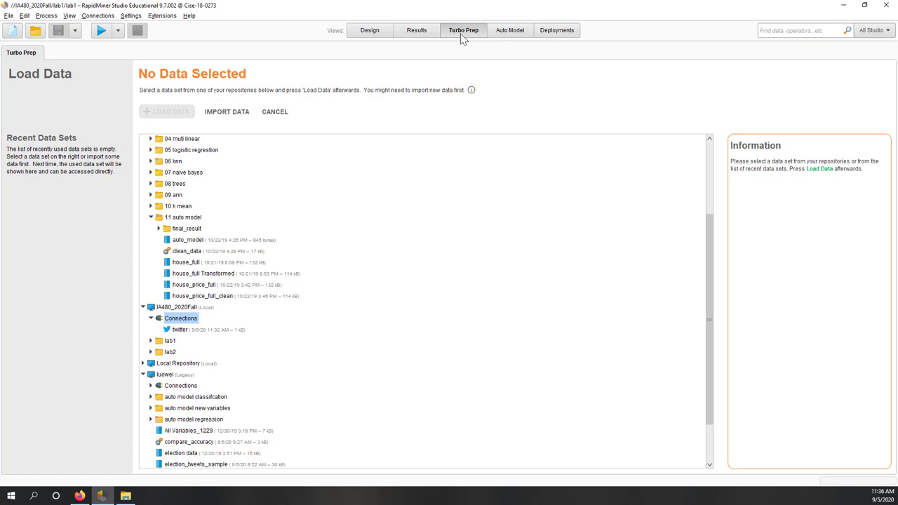
{"action": "left_click", "coordinate": [151, 352]}
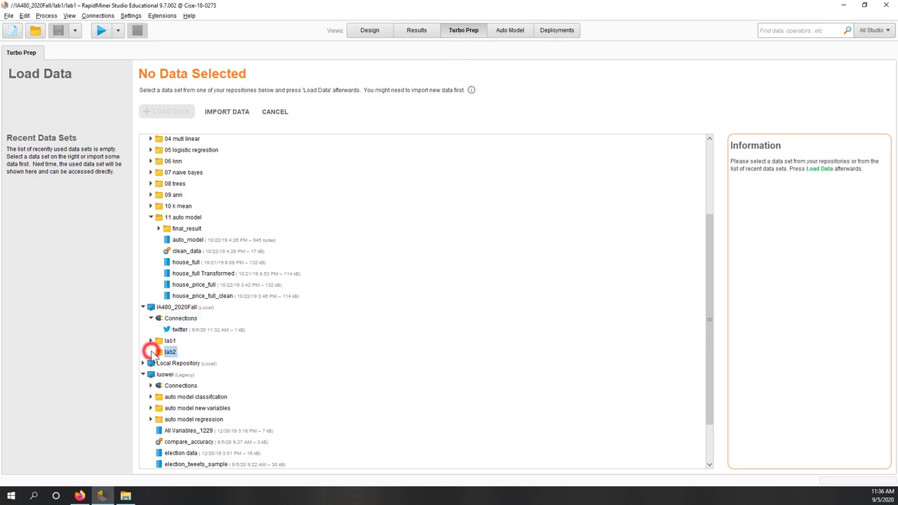
{"action": "left_click", "coordinate": [234, 116]}
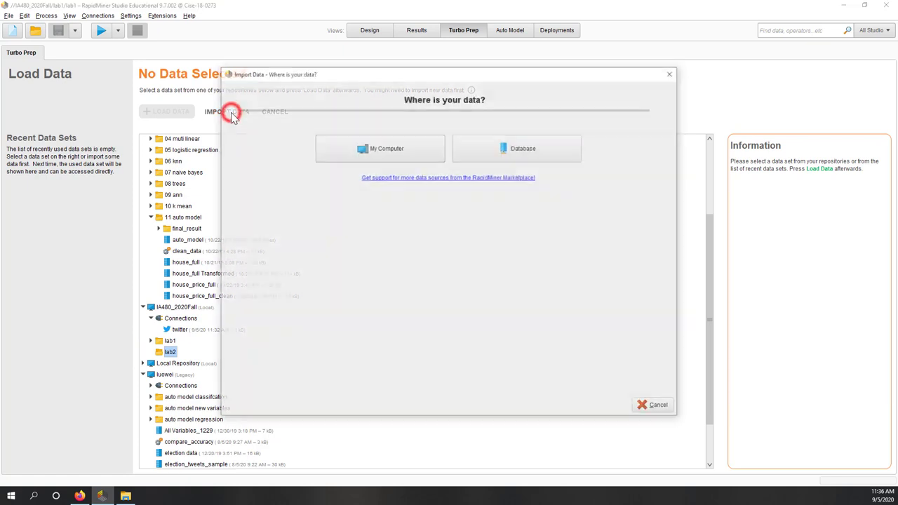
{"action": "left_click", "coordinate": [346, 148]}
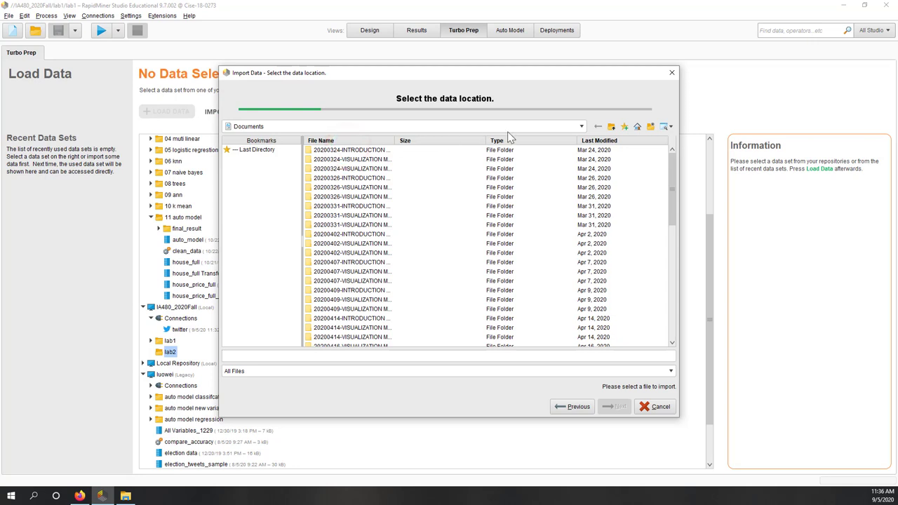
Choose house_price_raw.xlsx from This PC's Downloads folder as the import file and proceed to the cell selection
{"action": "left_click", "coordinate": [581, 126]}
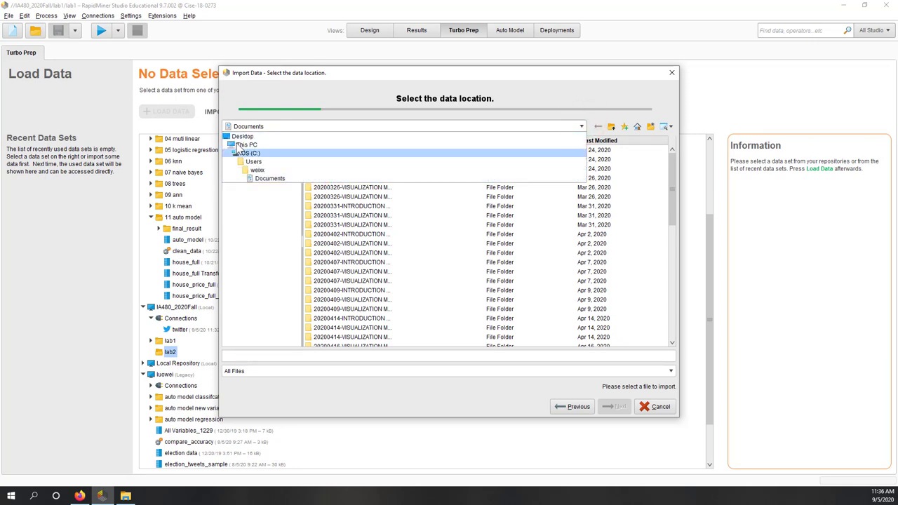
{"action": "left_click", "coordinate": [239, 145]}
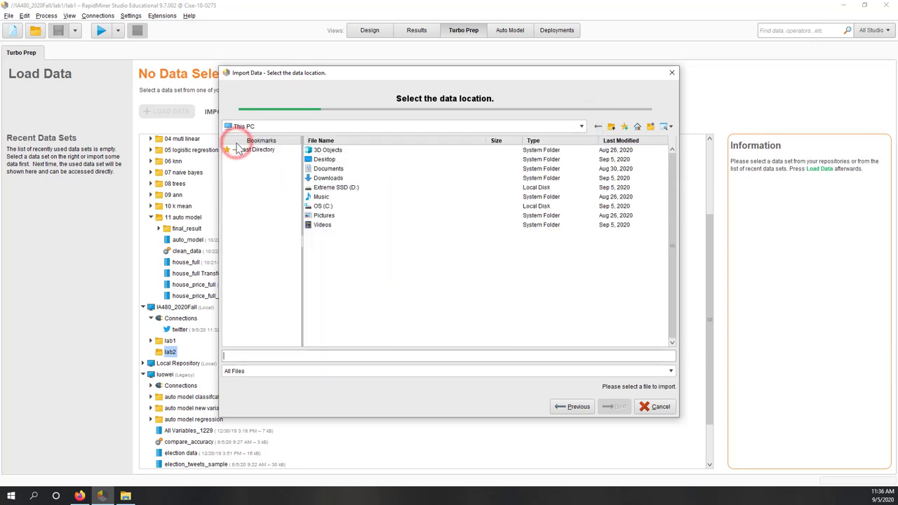
{"action": "double_click", "coordinate": [327, 178]}
{"action": "left_click", "coordinate": [335, 151]}
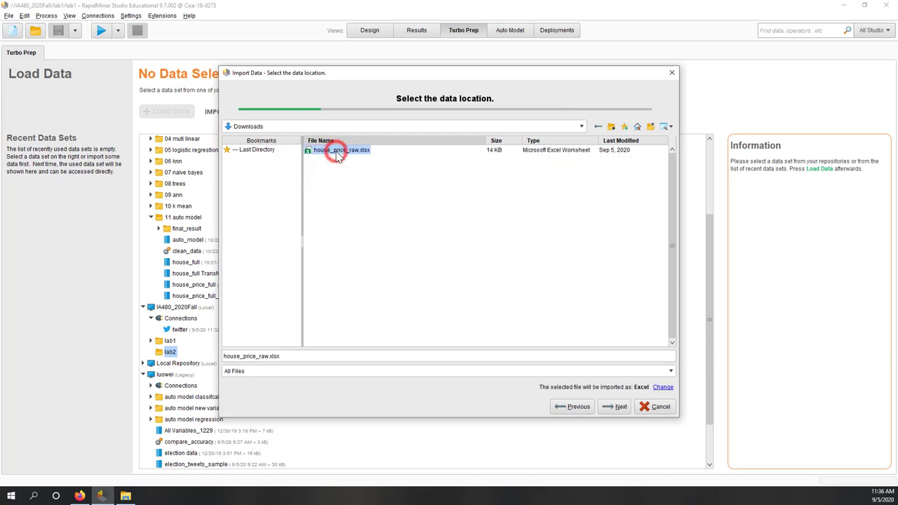
{"action": "left_click", "coordinate": [620, 407]}
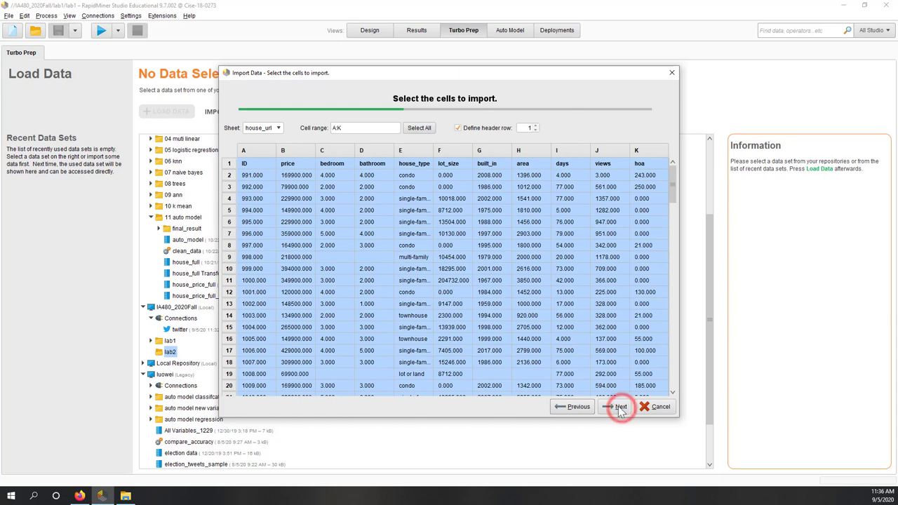
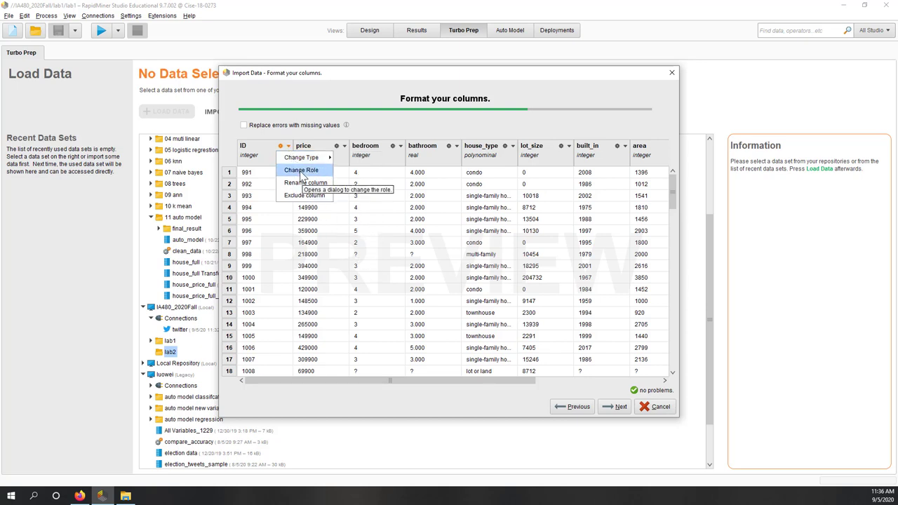
Dismiss the ID column's options and examine the previewed rows and column types in the import's column formatting stage
{"action": "left_click", "coordinate": [367, 128]}
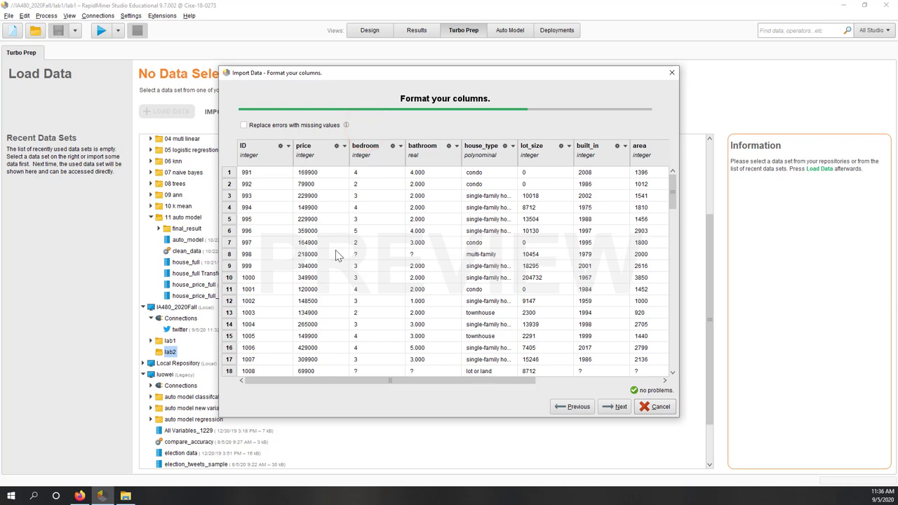
{"action": "scroll", "coordinate": [336, 255], "scroll_direction": "down", "scroll_amount": 2}
{"action": "scroll", "coordinate": [336, 254], "scroll_direction": "up", "scroll_amount": 2}
{"action": "scroll", "coordinate": [504, 284], "scroll_direction": "down", "scroll_amount": 3}
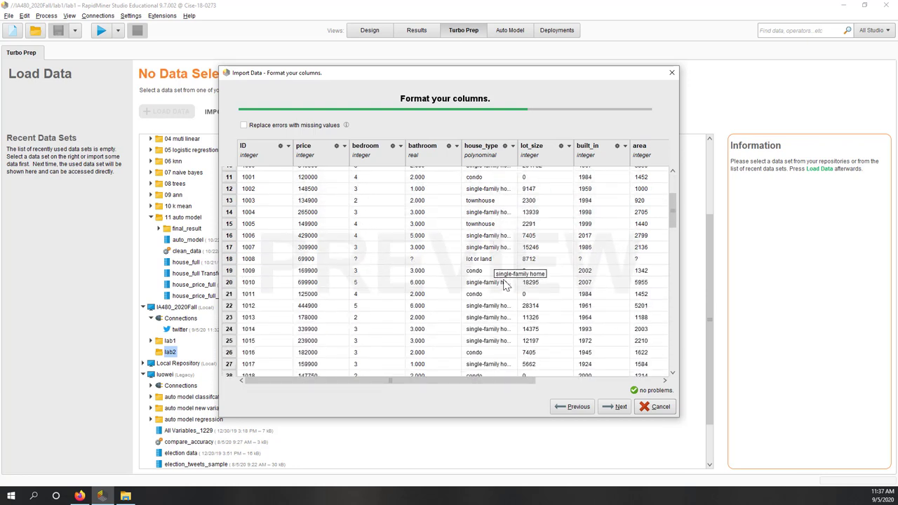
{"action": "scroll", "coordinate": [504, 284], "scroll_direction": "up", "scroll_amount": 3}
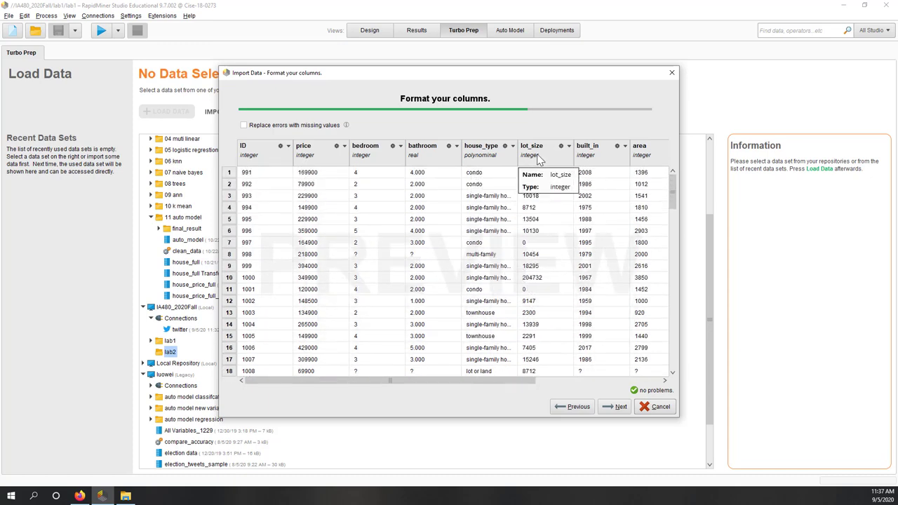
Examine the lot_size values across the previewed rows of the house price data
{"action": "scroll", "coordinate": [558, 261], "scroll_direction": "down", "scroll_amount": 3}
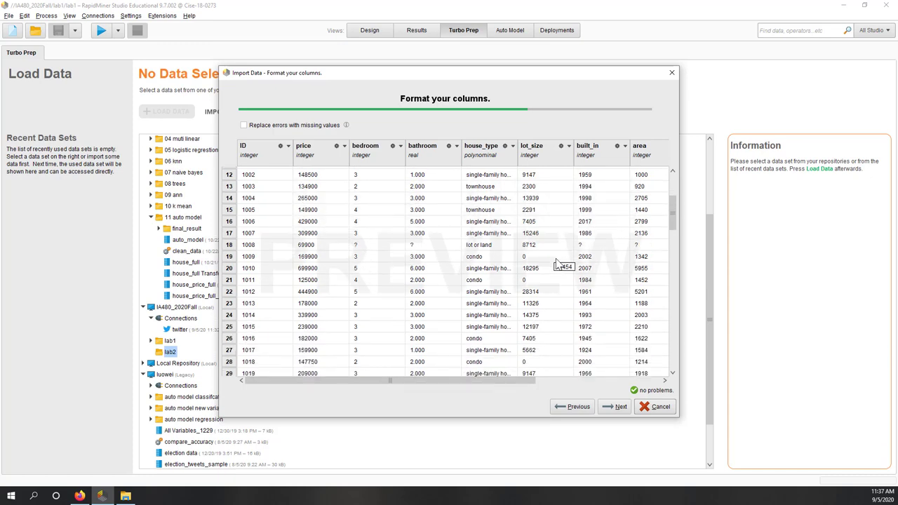
{"action": "scroll", "coordinate": [558, 261], "scroll_direction": "down", "scroll_amount": 6}
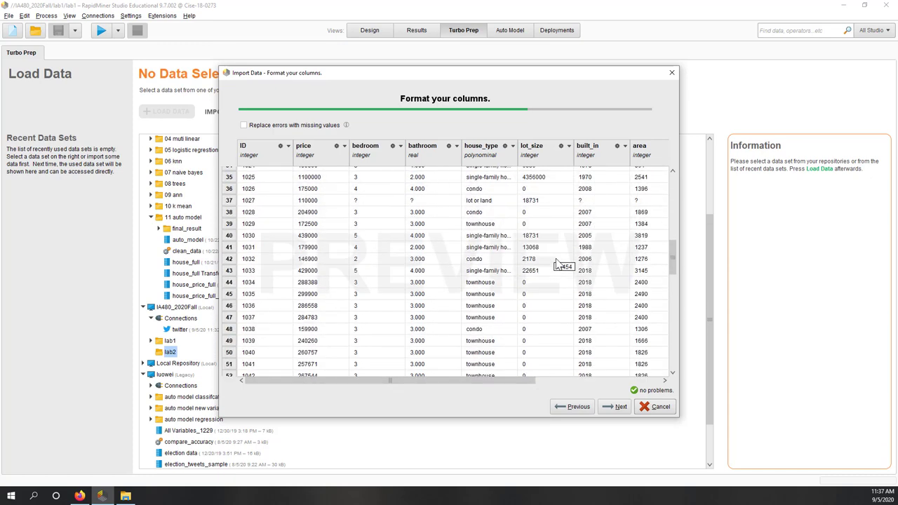
{"action": "scroll", "coordinate": [558, 263], "scroll_direction": "down", "scroll_amount": 3}
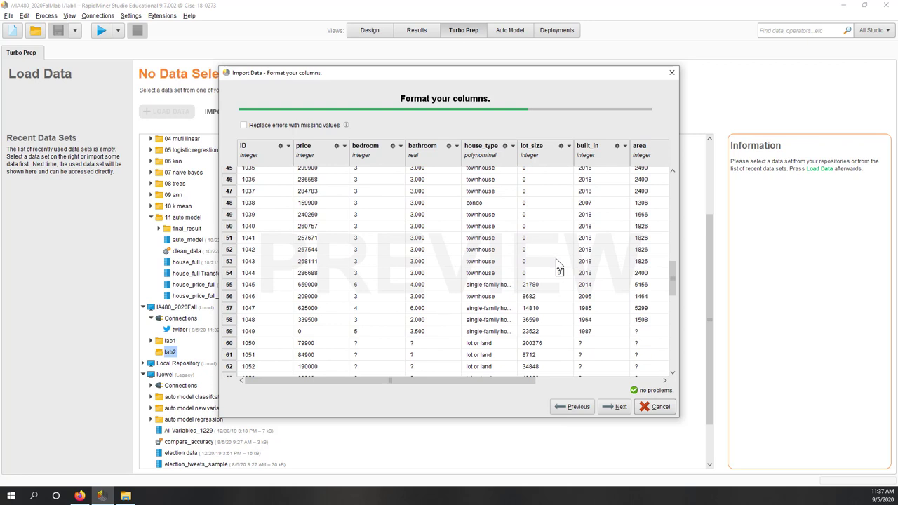
{"action": "scroll", "coordinate": [558, 267], "scroll_direction": "down", "scroll_amount": 1}
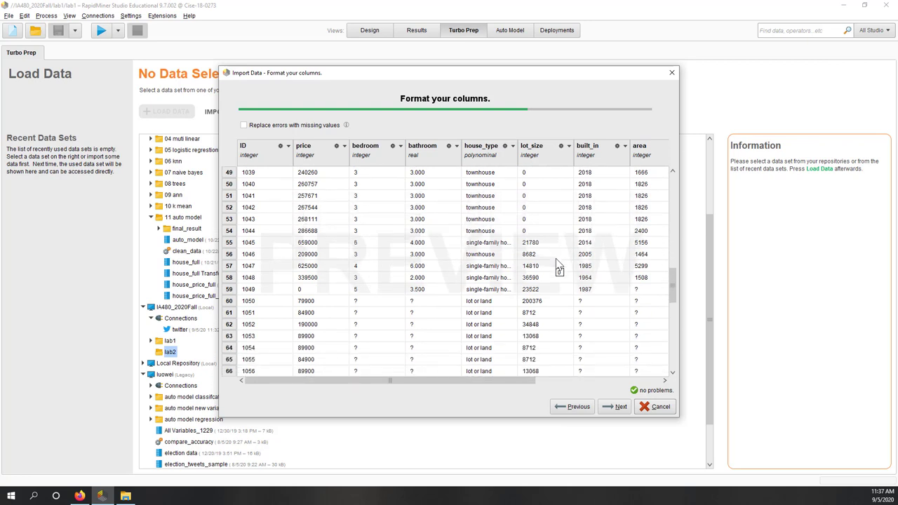
{"action": "scroll", "coordinate": [558, 267], "scroll_direction": "up", "scroll_amount": 10}
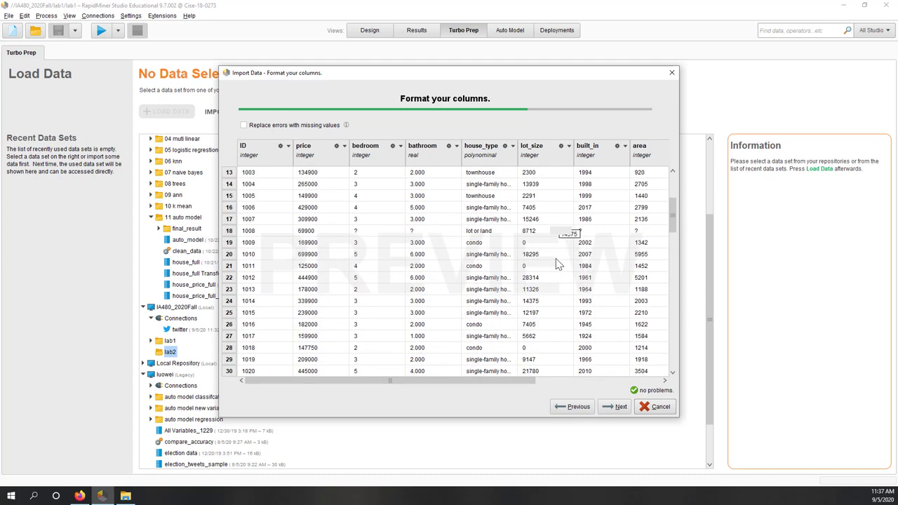
{"action": "scroll", "coordinate": [556, 263], "scroll_direction": "up", "scroll_amount": 3}
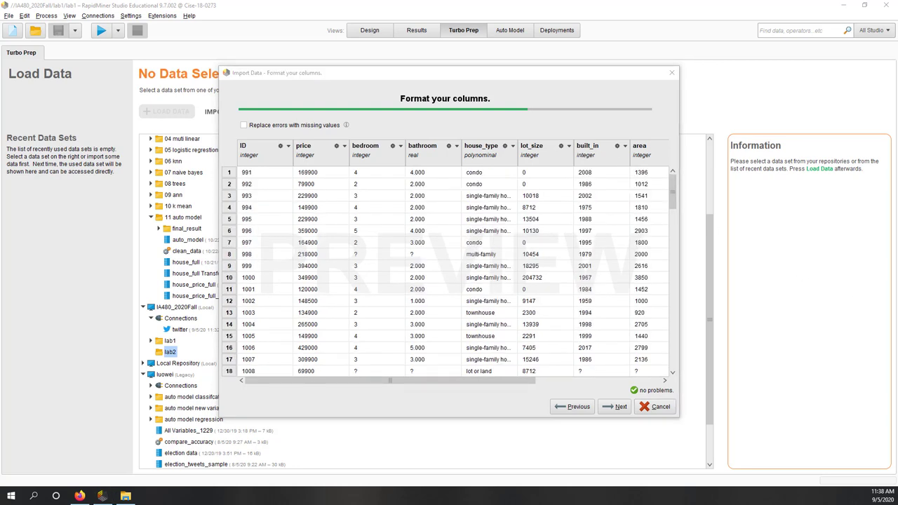
Examine the built_in years and missing entries across the import preview's rows
{"action": "left_click", "coordinate": [578, 157]}
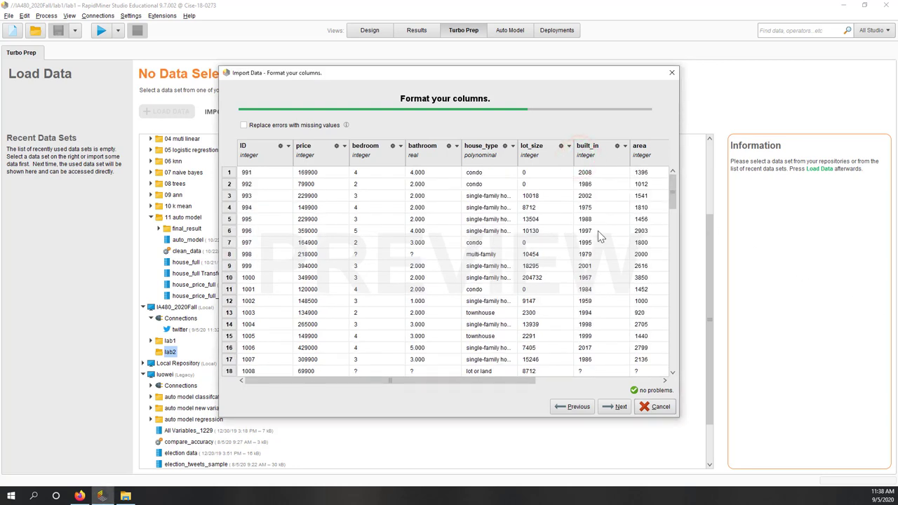
{"action": "scroll", "coordinate": [598, 231], "scroll_direction": "down", "scroll_amount": 2}
{"action": "scroll", "coordinate": [597, 231], "scroll_direction": "down", "scroll_amount": 7}
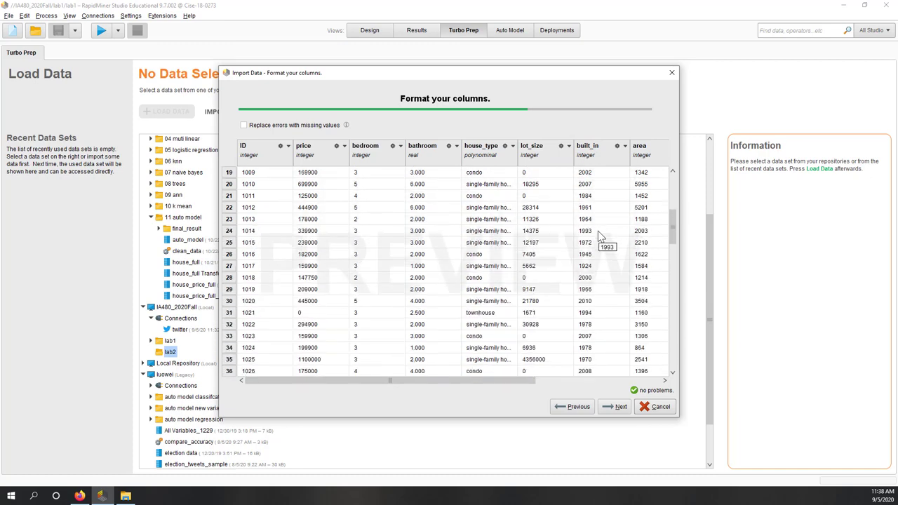
{"action": "scroll", "coordinate": [600, 236], "scroll_direction": "down", "scroll_amount": 2}
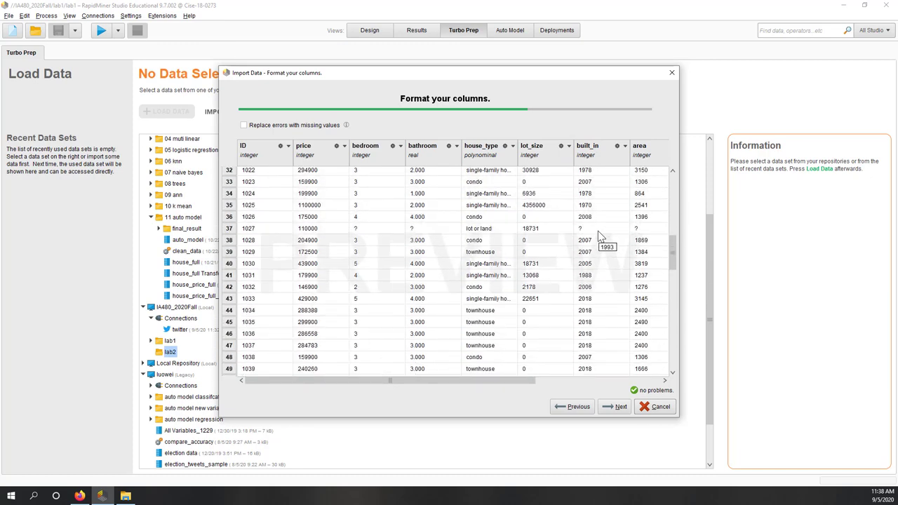
{"action": "scroll", "coordinate": [600, 237], "scroll_direction": "up", "scroll_amount": 3}
{"action": "scroll", "coordinate": [599, 237], "scroll_direction": "up", "scroll_amount": 8}
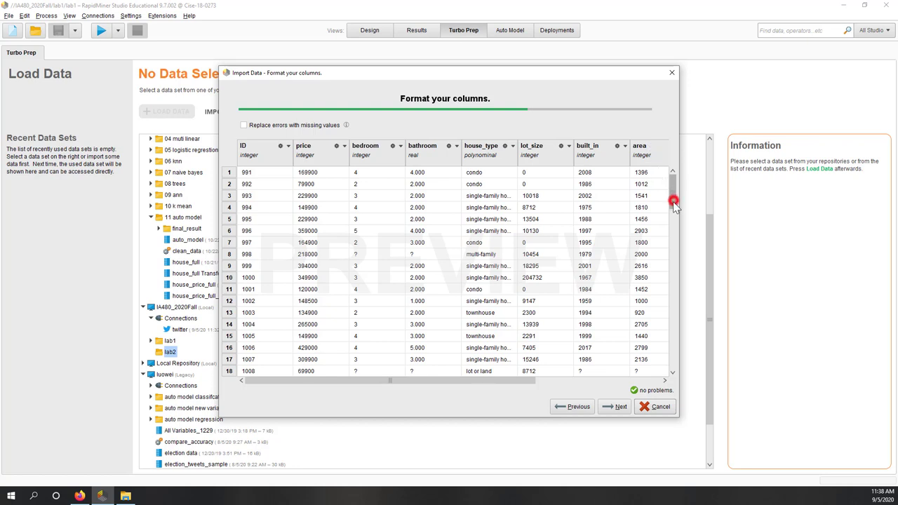
{"action": "left_click_drag", "start_coordinate": [674, 200], "coordinate": [674, 214]}
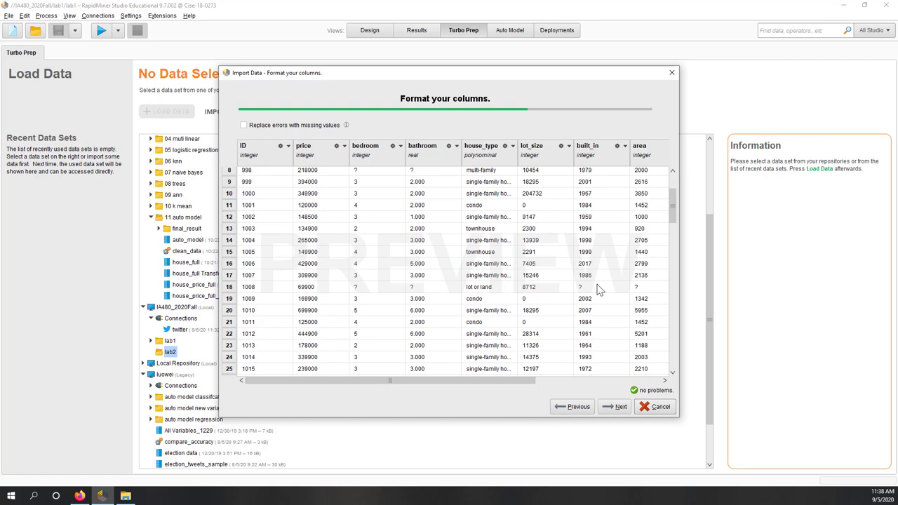
Accept the column formats and finish the import, storing the data as house_price_raw in the IA480_2020Fall lab2 folder
{"action": "left_click", "coordinate": [615, 408]}
{"action": "left_click", "coordinate": [614, 408]}
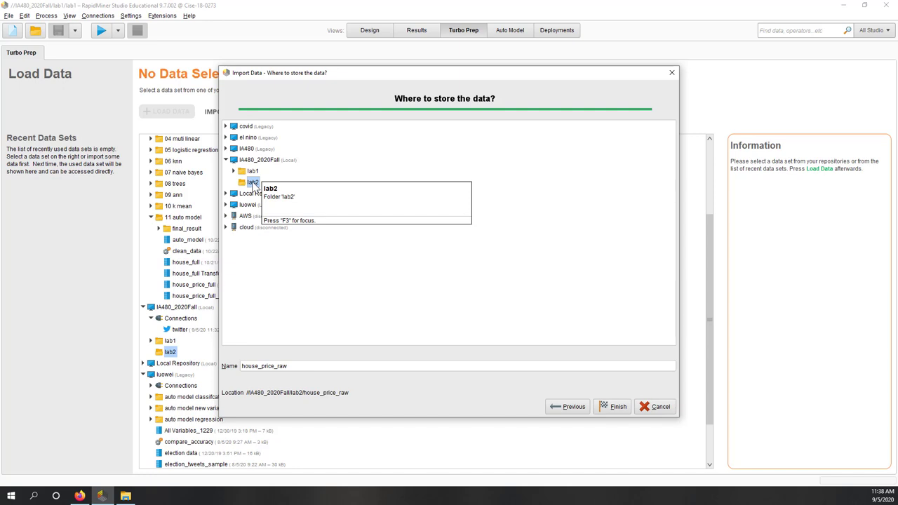
{"action": "left_click", "coordinate": [616, 409]}
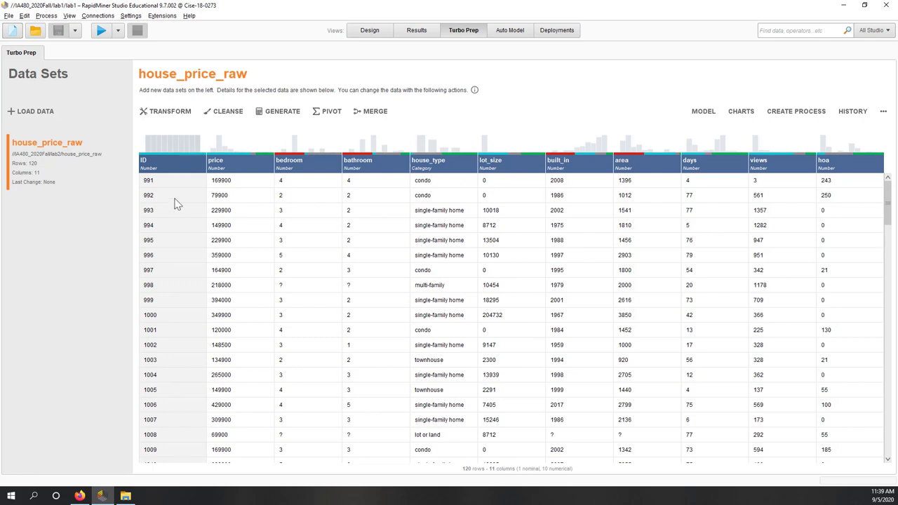
Review the loaded house_price_raw rows and the column summaries from ID through house_type, including distributions and quality measures
{"action": "scroll", "coordinate": [168, 225], "scroll_direction": "down", "scroll_amount": 2}
{"action": "scroll", "coordinate": [169, 225], "scroll_direction": "up", "scroll_amount": 2}
{"action": "mouse_move", "coordinate": [167, 220]}
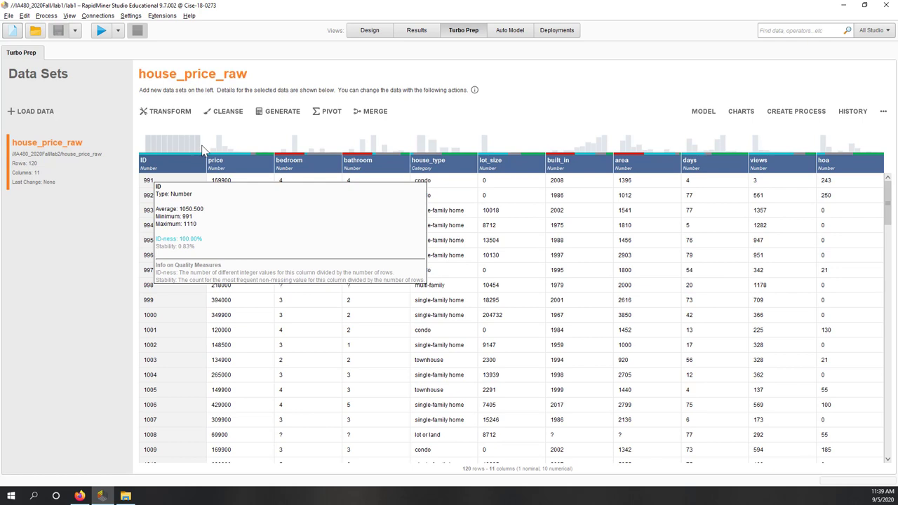
{"action": "mouse_move", "coordinate": [216, 150]}
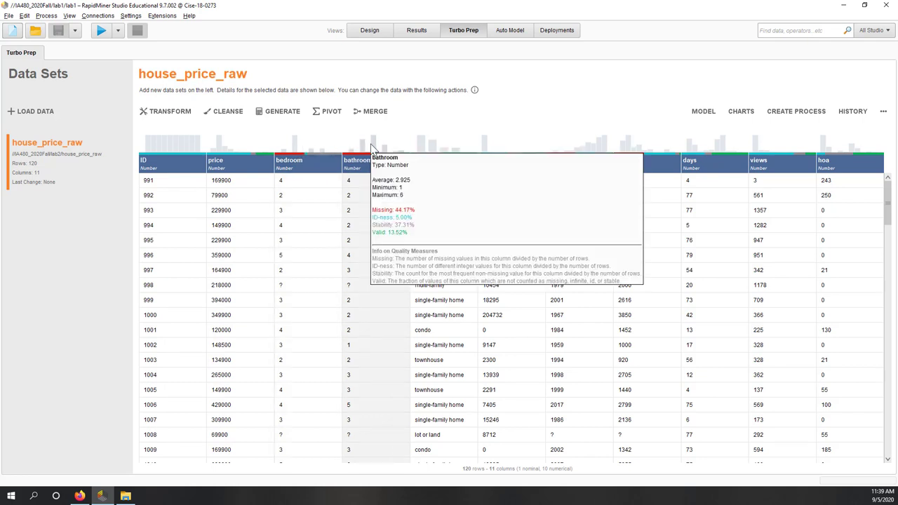
{"action": "mouse_move", "coordinate": [423, 147]}
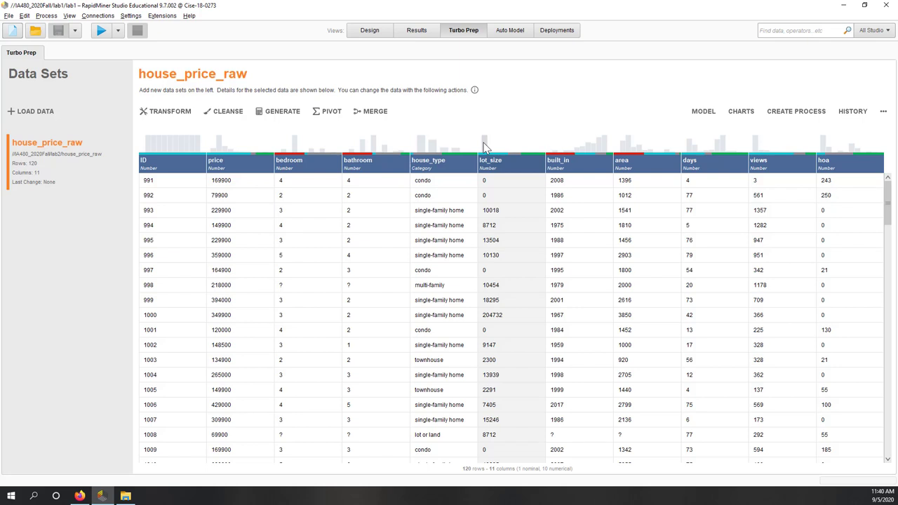
Review the lot_size column's details, including its distribution and statistics, and check its quality summary in the data table
{"action": "left_click", "coordinate": [492, 169]}
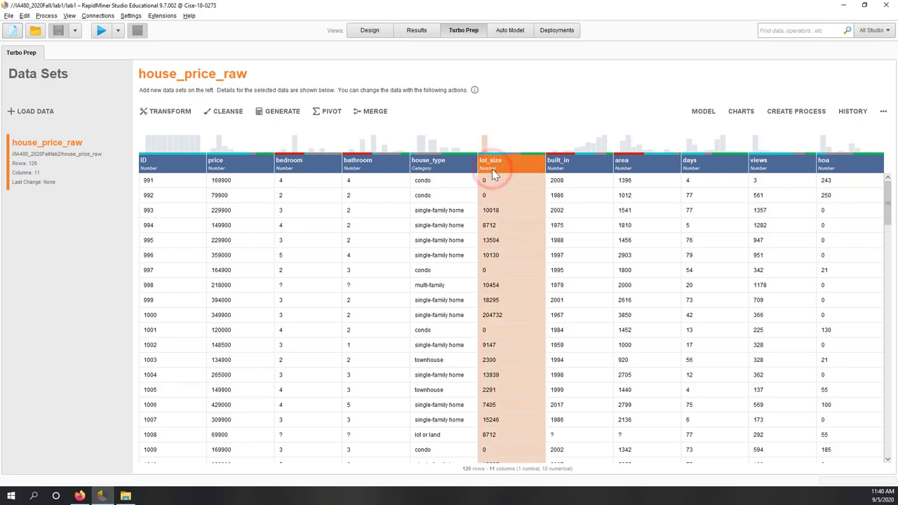
{"action": "right_click", "coordinate": [503, 162]}
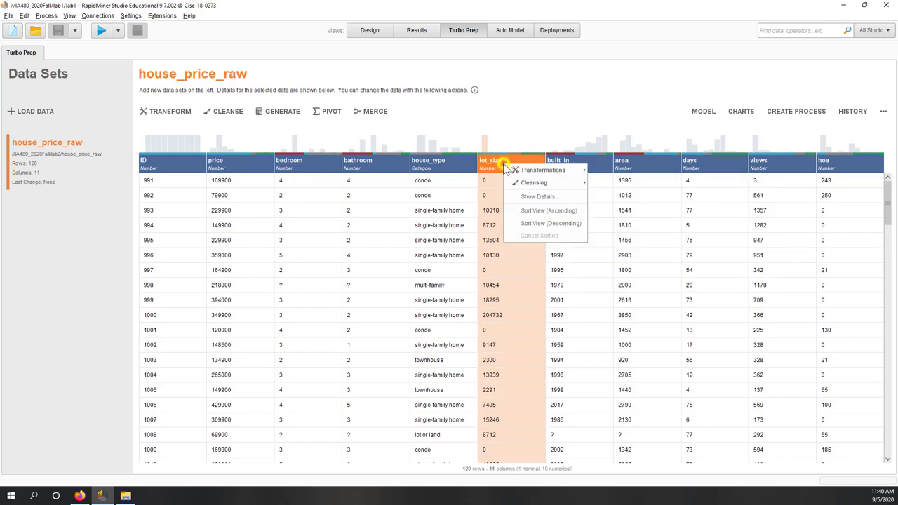
{"action": "left_click", "coordinate": [523, 200]}
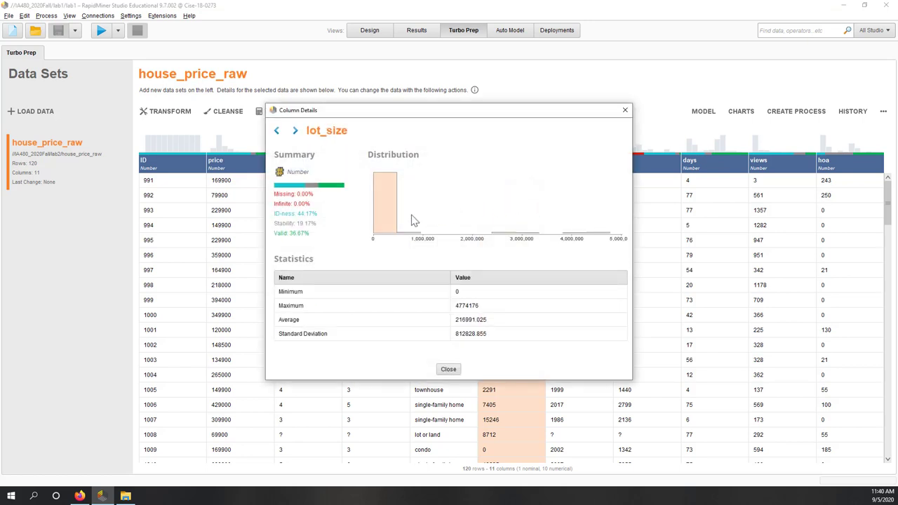
{"action": "left_click", "coordinate": [388, 221]}
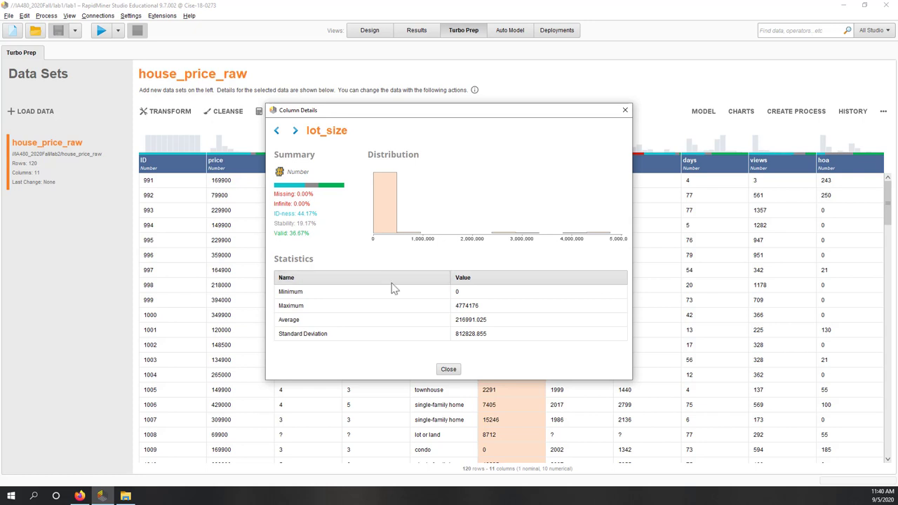
{"action": "left_click", "coordinate": [449, 369]}
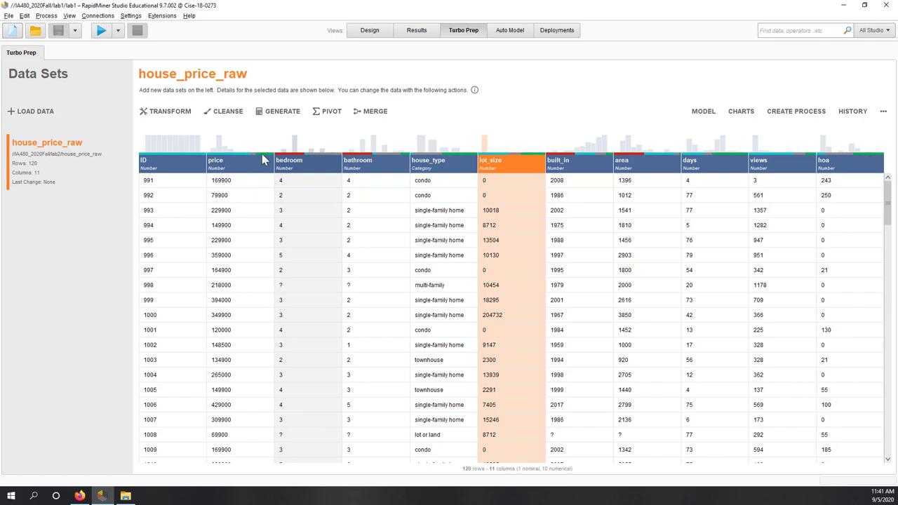
{"action": "left_click", "coordinate": [509, 169]}
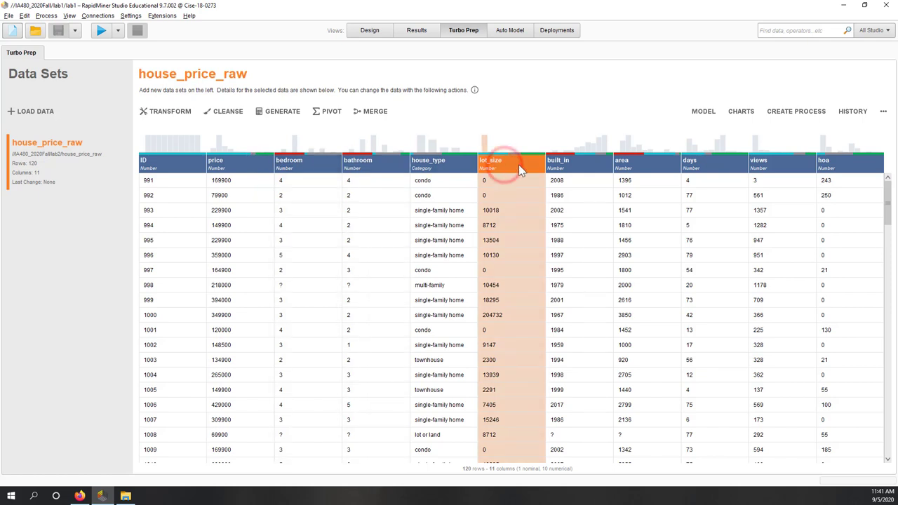
{"action": "mouse_move", "coordinate": [519, 169]}
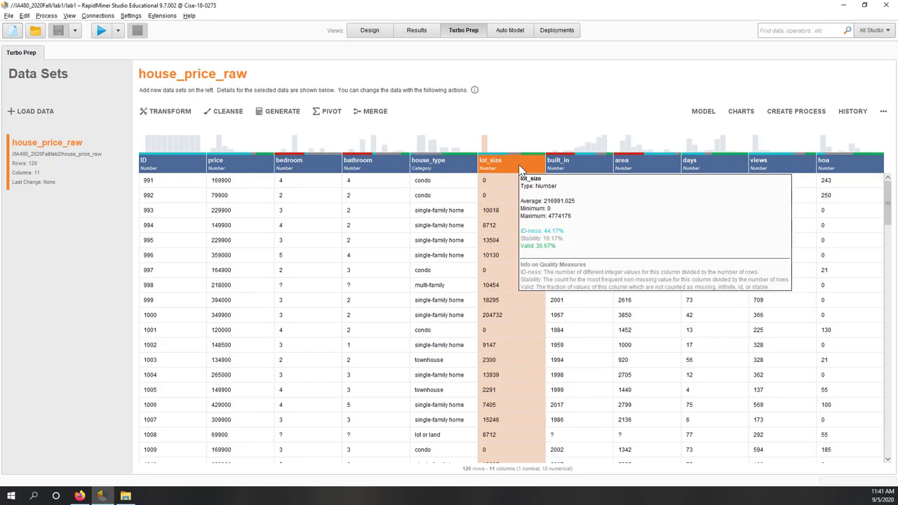
Open the Data View help and find its Quality Measures section
{"action": "left_click", "coordinate": [473, 90]}
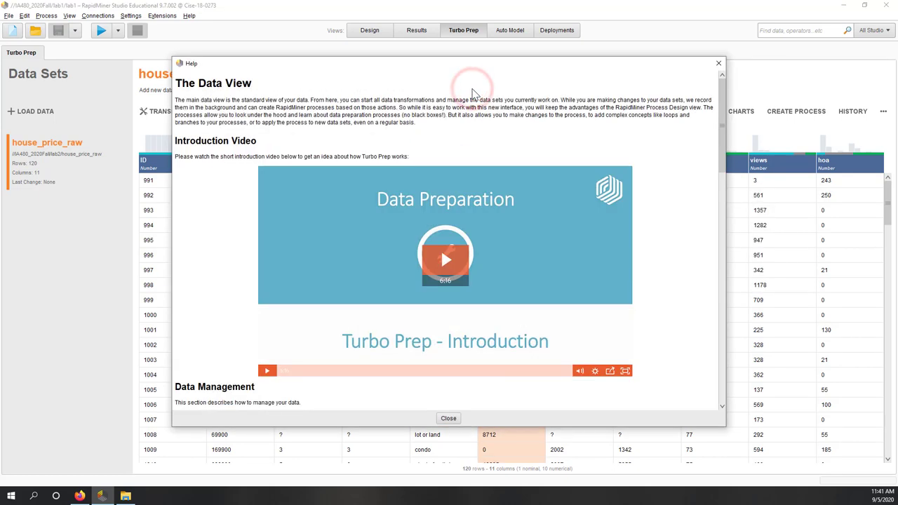
{"action": "scroll", "coordinate": [207, 215], "scroll_direction": "down", "scroll_amount": 1}
{"action": "scroll", "coordinate": [207, 214], "scroll_direction": "down", "scroll_amount": 15}
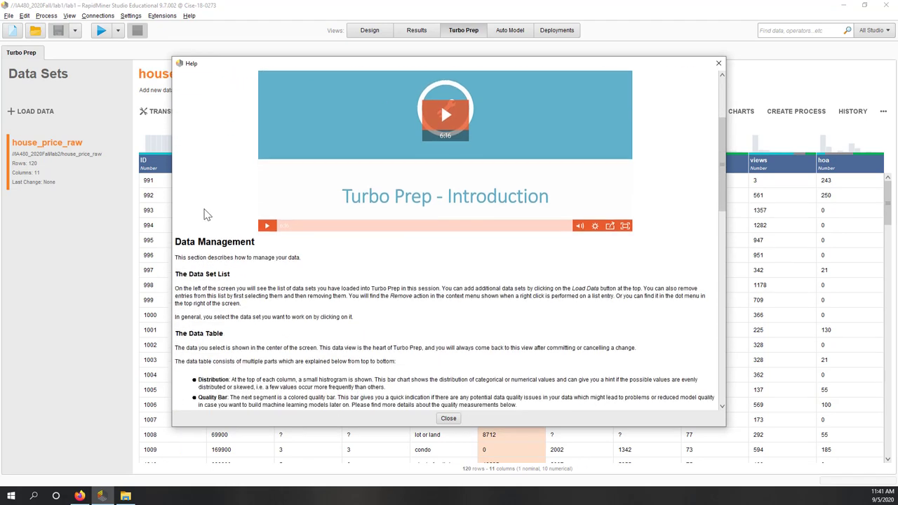
{"action": "scroll", "coordinate": [207, 215], "scroll_direction": "down", "scroll_amount": 16}
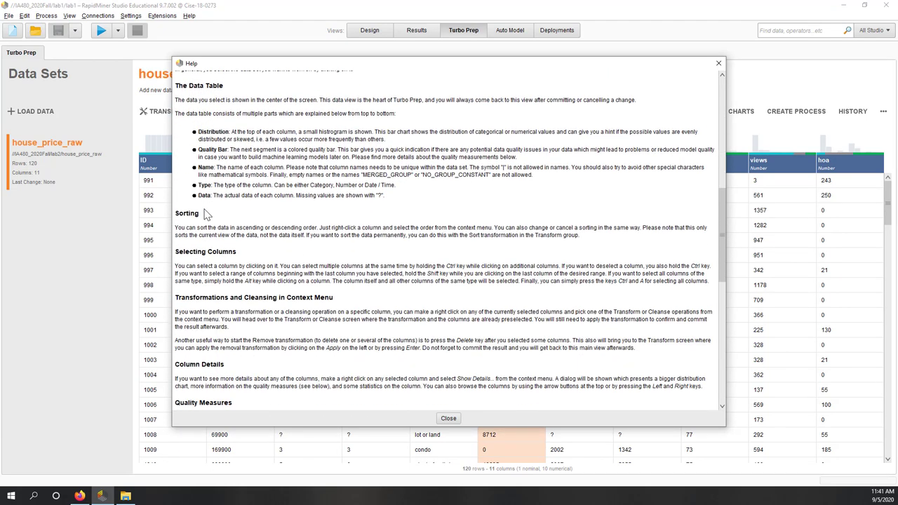
{"action": "scroll", "coordinate": [207, 215], "scroll_direction": "down", "scroll_amount": 3}
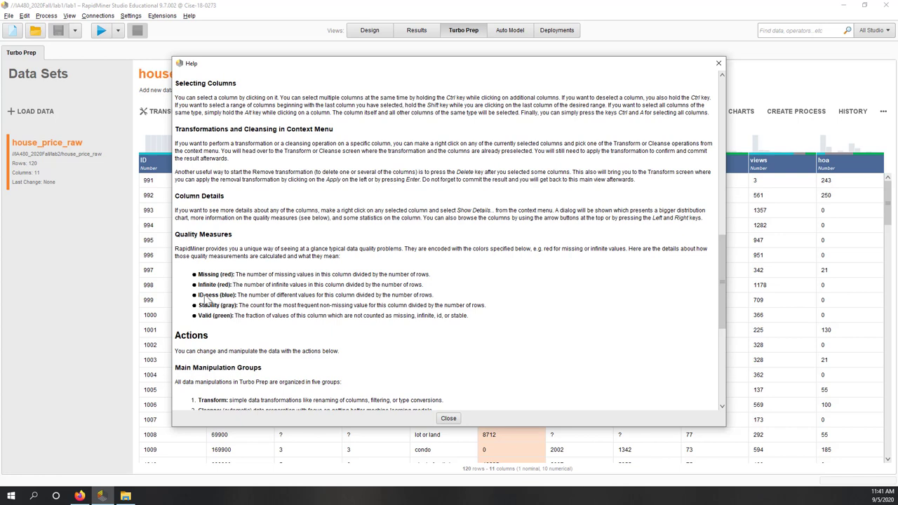
Read the definitions of the ID-ness, Stability and Valid quality measures, highlighting their names, and close the help
{"action": "left_click_drag", "start_coordinate": [199, 294], "coordinate": [265, 299]}
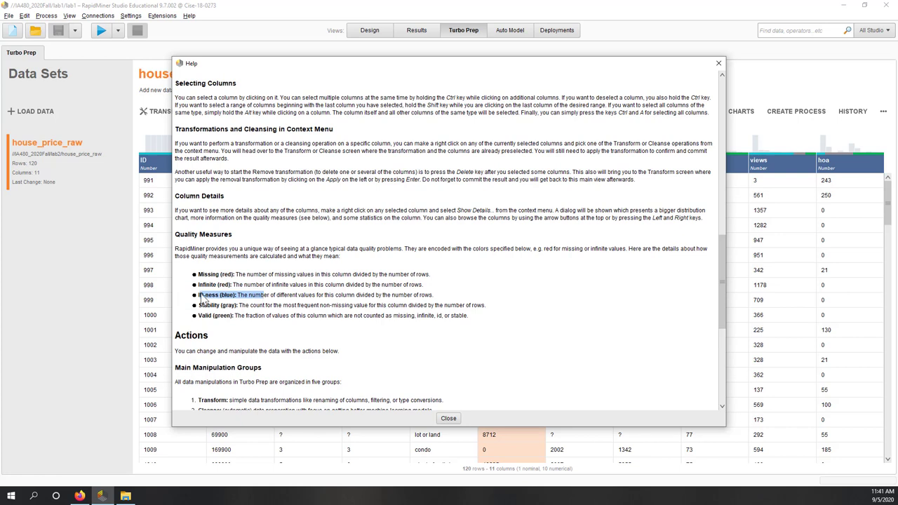
{"action": "left_click", "coordinate": [271, 295]}
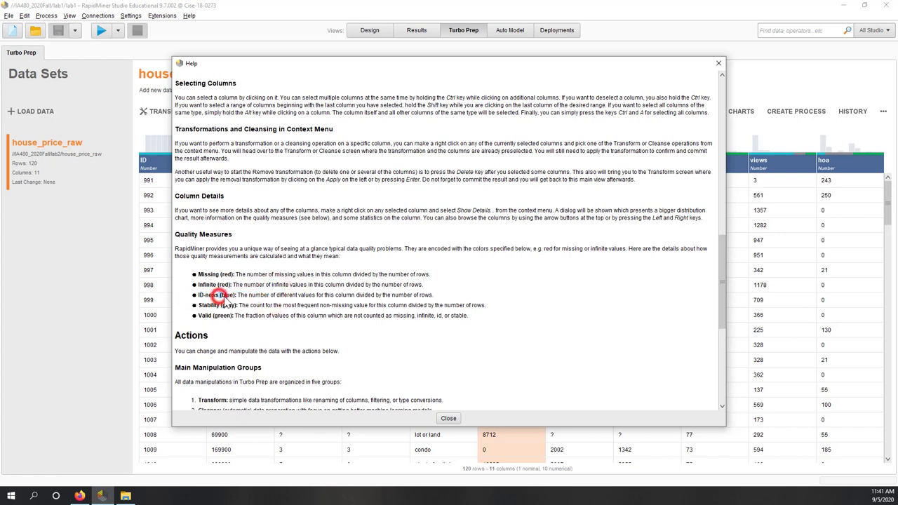
{"action": "left_click_drag", "start_coordinate": [220, 295], "coordinate": [236, 296]}
{"action": "left_click", "coordinate": [234, 314]}
{"action": "left_click_drag", "start_coordinate": [199, 306], "coordinate": [237, 306]}
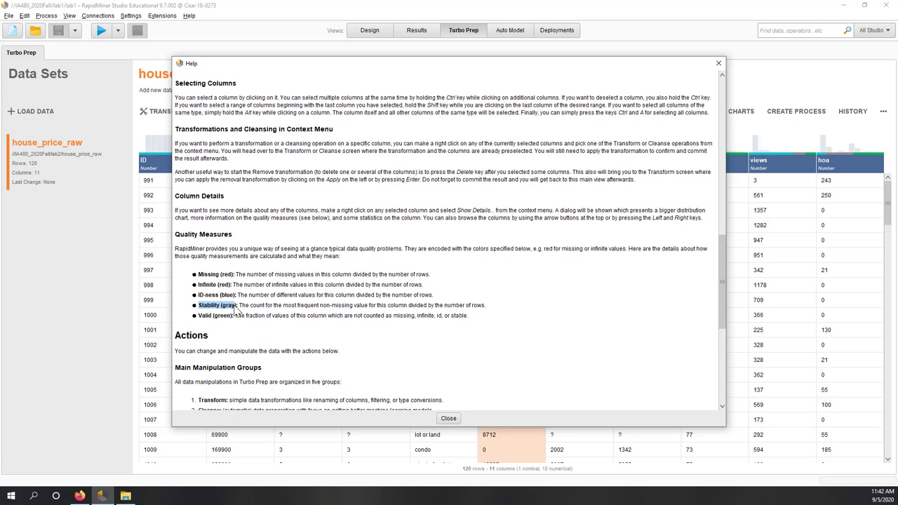
{"action": "left_click", "coordinate": [285, 310]}
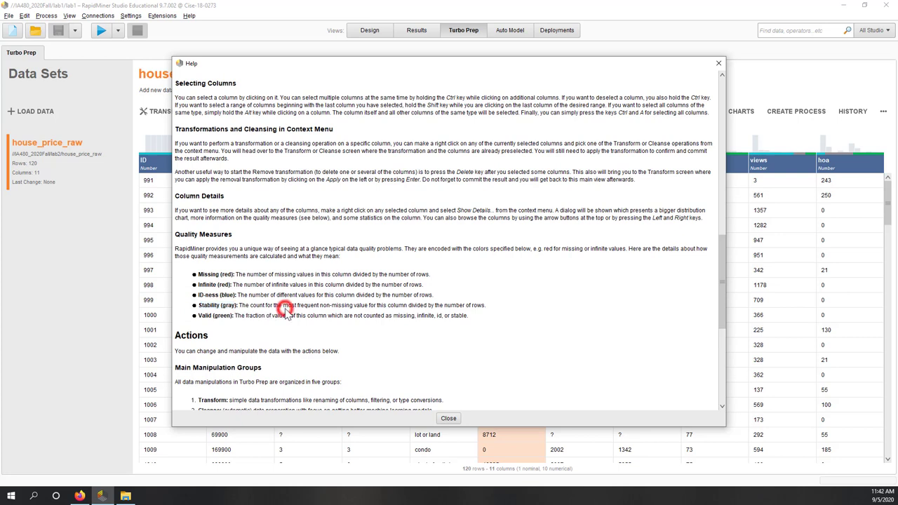
{"action": "left_click_drag", "start_coordinate": [220, 310], "coordinate": [238, 310]}
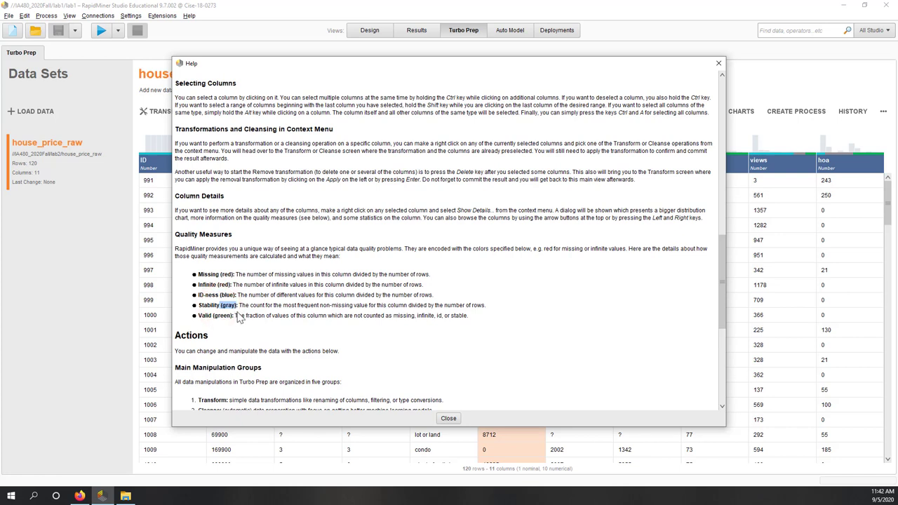
{"action": "left_click", "coordinate": [237, 316]}
{"action": "left_click", "coordinate": [200, 316]}
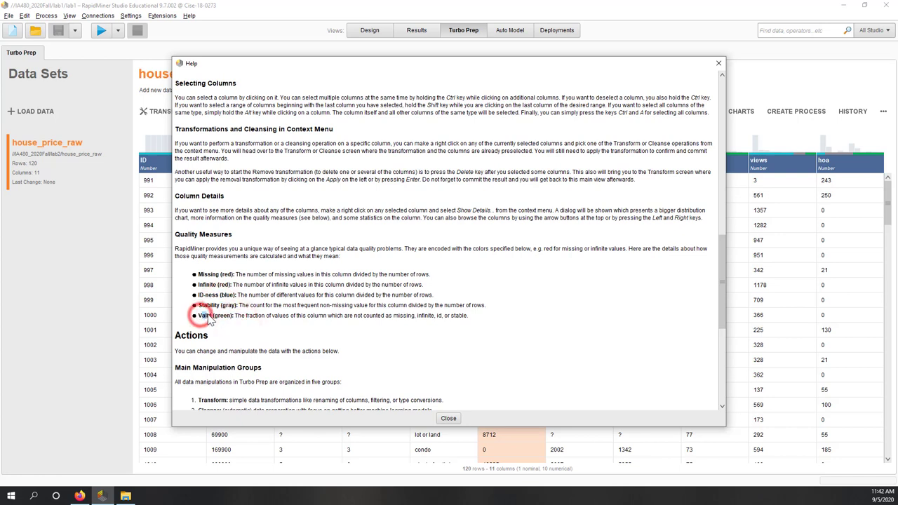
{"action": "left_click_drag", "start_coordinate": [202, 320], "coordinate": [234, 316]}
{"action": "left_click", "coordinate": [279, 322]}
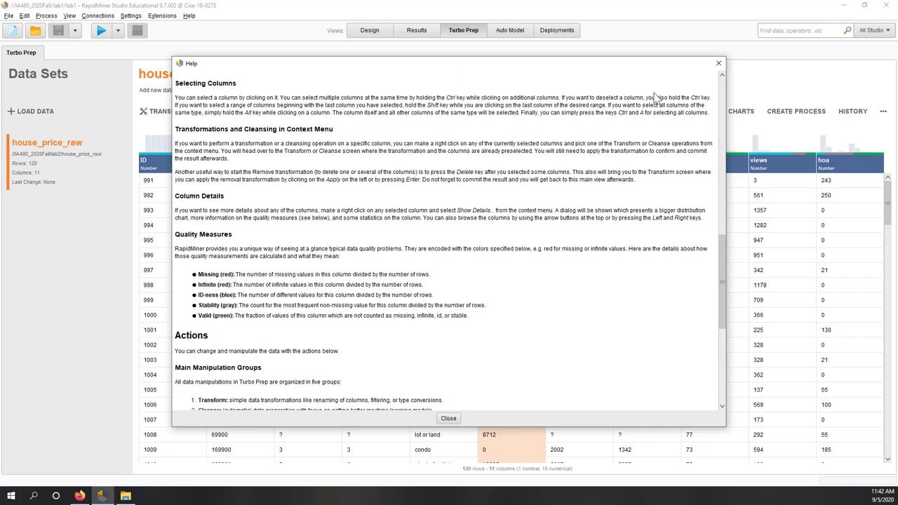
{"action": "left_click", "coordinate": [718, 63]}
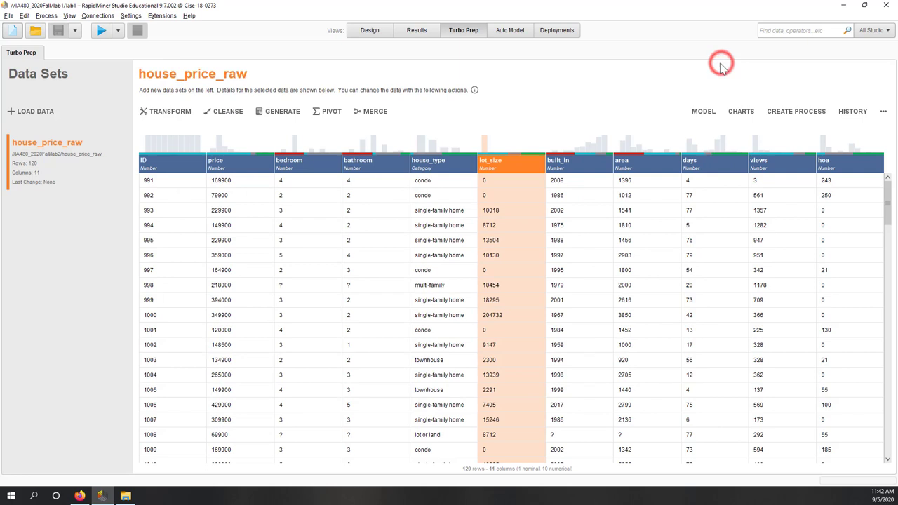
Review the ID and price columns in the house_price_raw table, checking their distributions and quality bars
{"action": "left_click", "coordinate": [156, 162]}
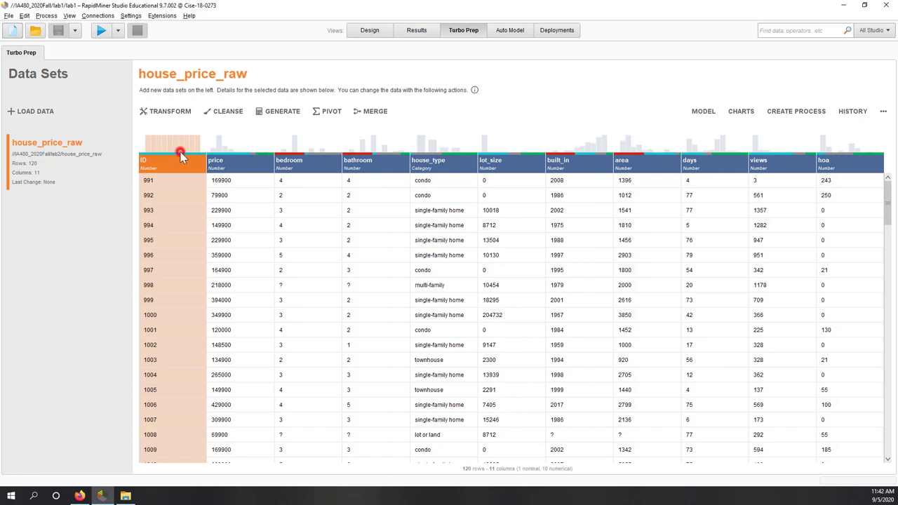
{"action": "left_click", "coordinate": [255, 135]}
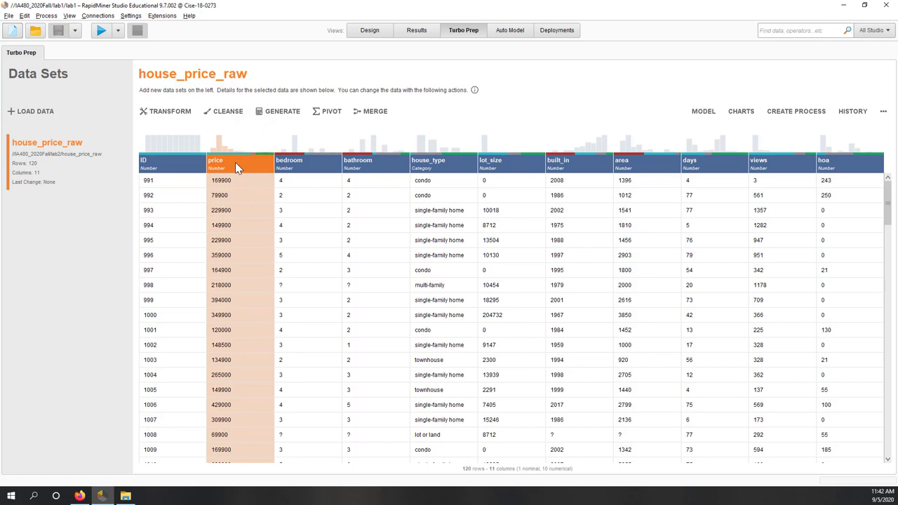
{"action": "scroll", "coordinate": [245, 270], "scroll_direction": "down", "scroll_amount": 2}
{"action": "scroll", "coordinate": [245, 270], "scroll_direction": "up", "scroll_amount": 2}
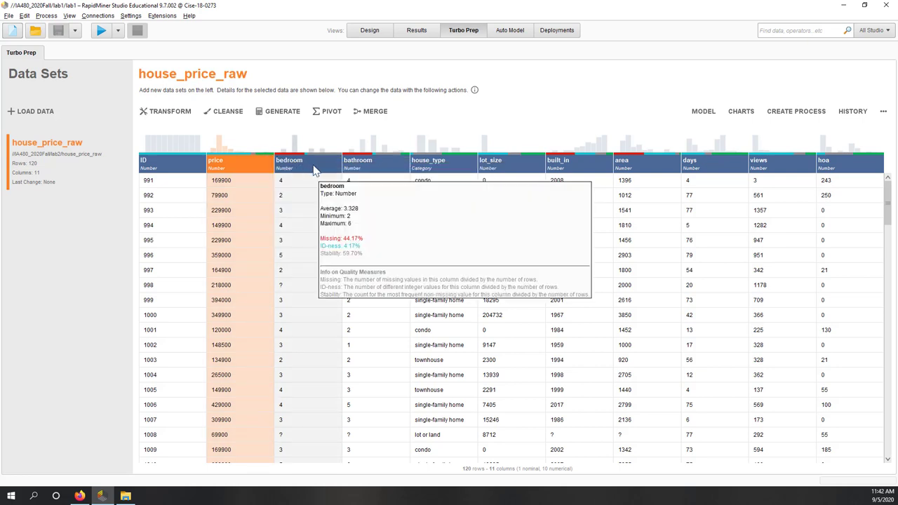
Compare the missing-value shares and quality summaries of the bedroom, bathroom, built_in and area columns
{"action": "left_click", "coordinate": [313, 167]}
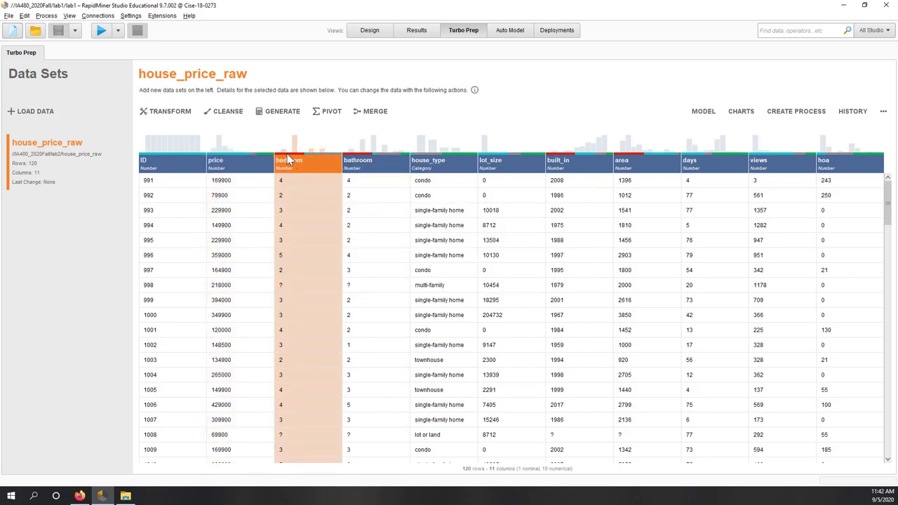
{"action": "mouse_move", "coordinate": [288, 159]}
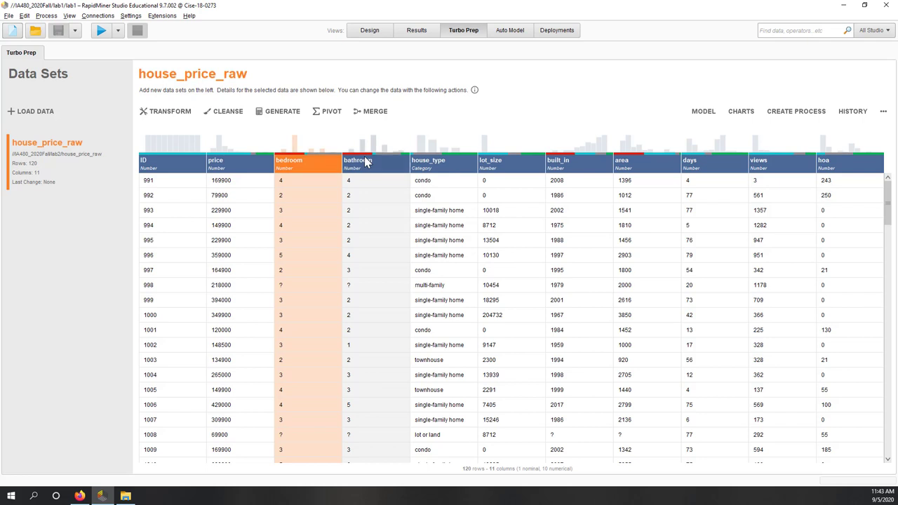
{"action": "mouse_move", "coordinate": [366, 162]}
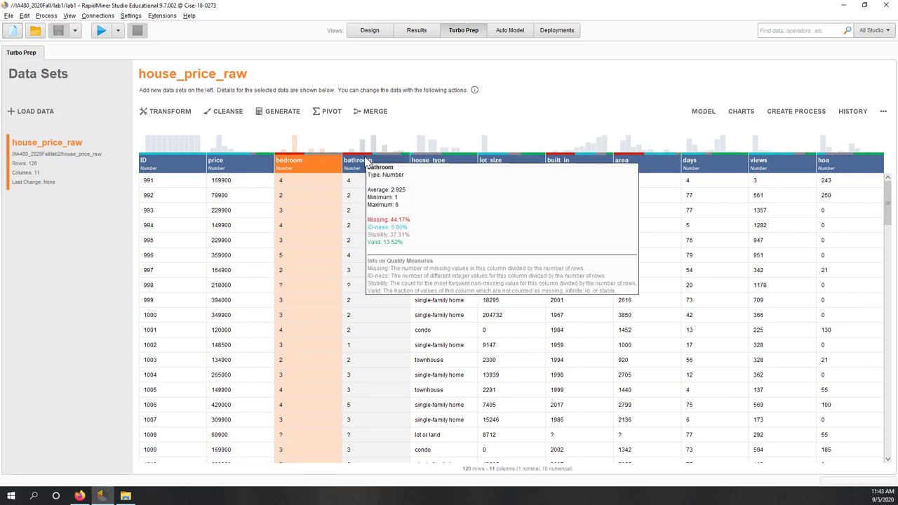
{"action": "mouse_move", "coordinate": [559, 160]}
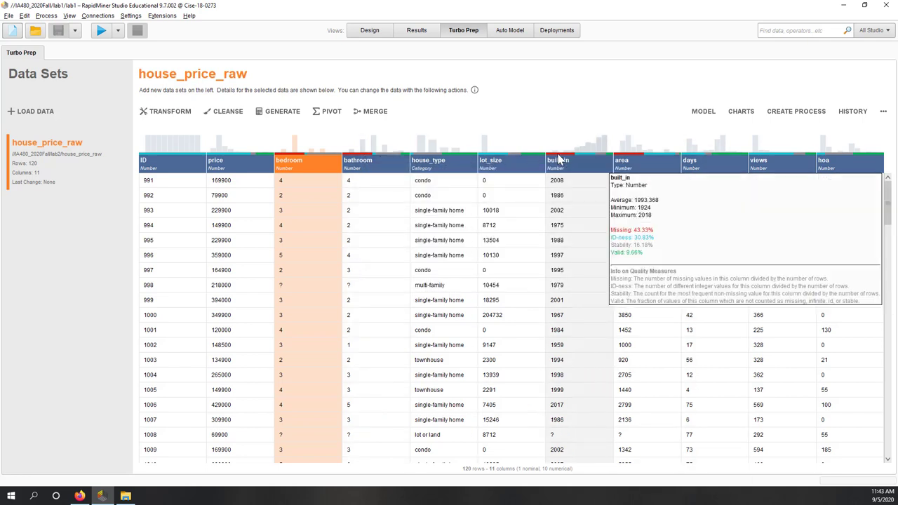
{"action": "mouse_move", "coordinate": [640, 160]}
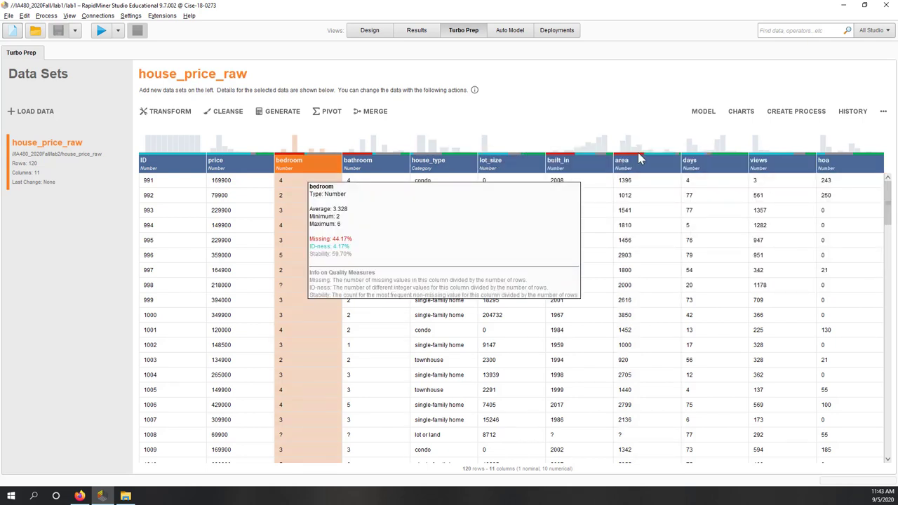
{"action": "scroll", "coordinate": [315, 351], "scroll_direction": "down", "scroll_amount": 3}
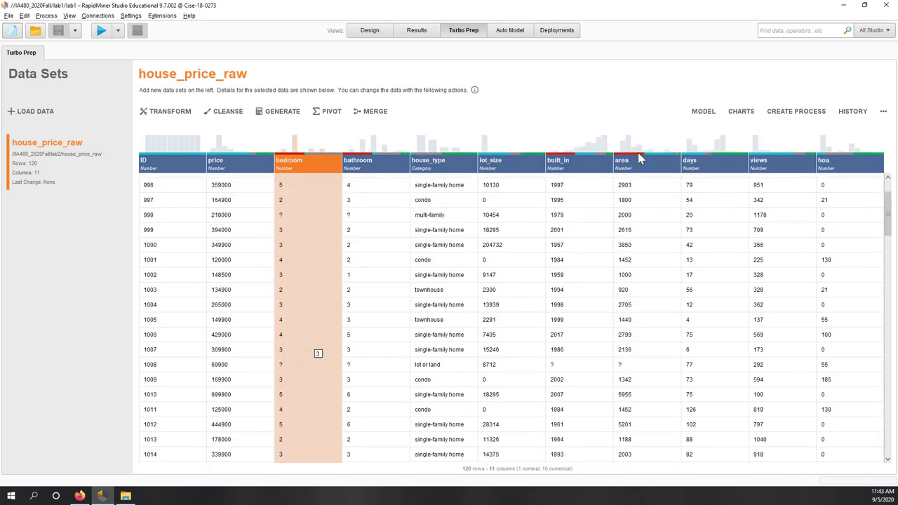
{"action": "scroll", "coordinate": [318, 353], "scroll_direction": "up", "scroll_amount": 3}
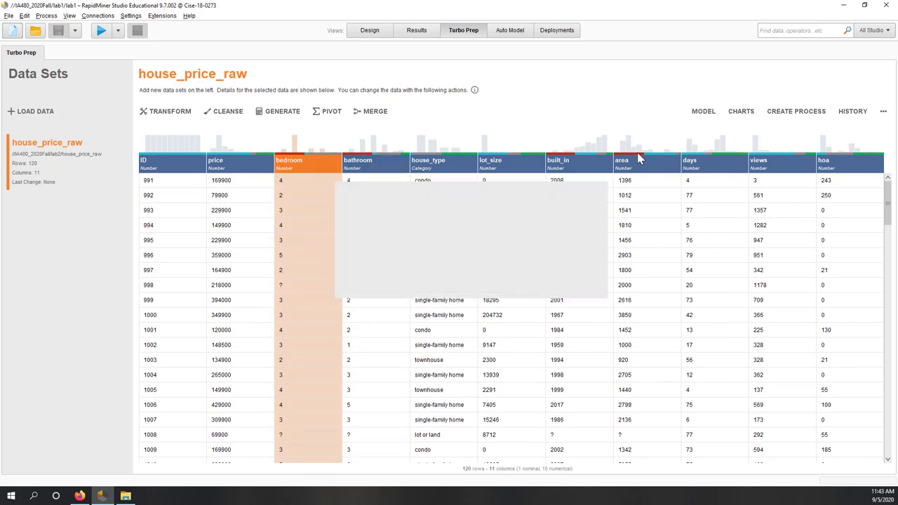
Sort the data view by the bedroom column in ascending order to bring its missing values together
{"action": "mouse_move", "coordinate": [329, 165]}
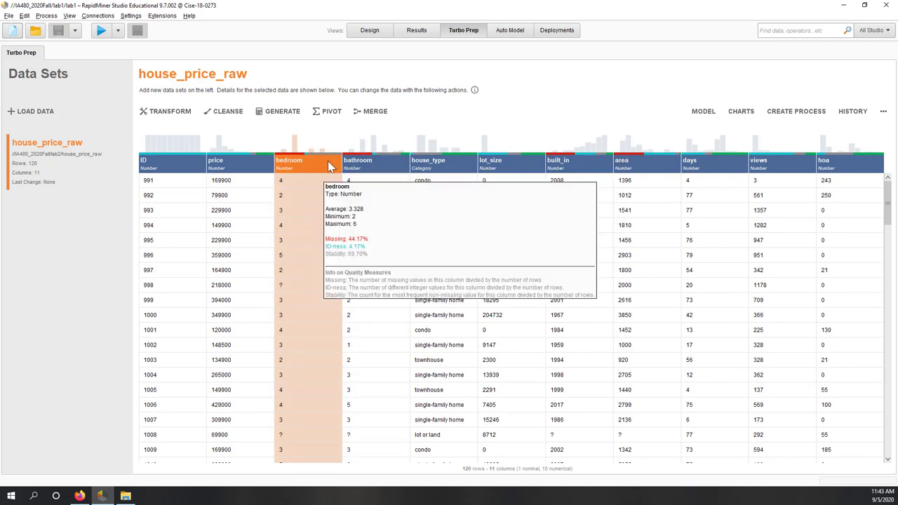
{"action": "right_click", "coordinate": [329, 165]}
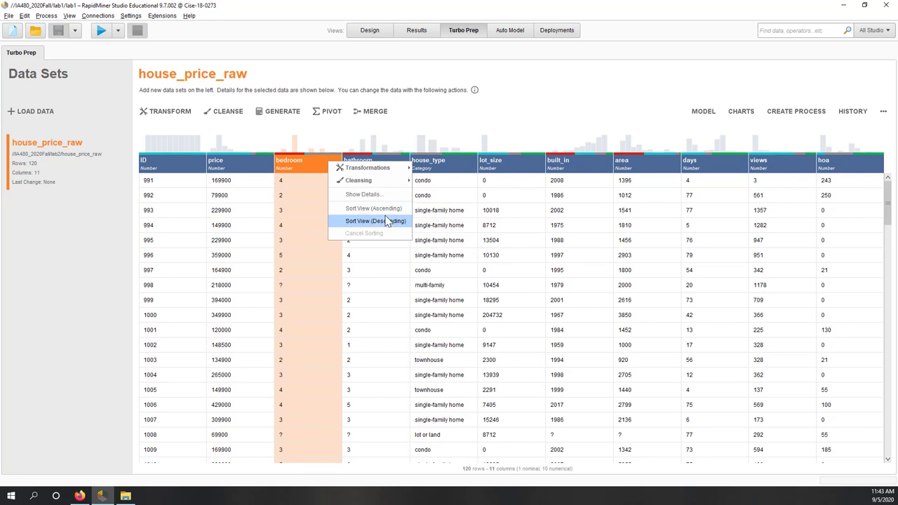
{"action": "mouse_move", "coordinate": [382, 183]}
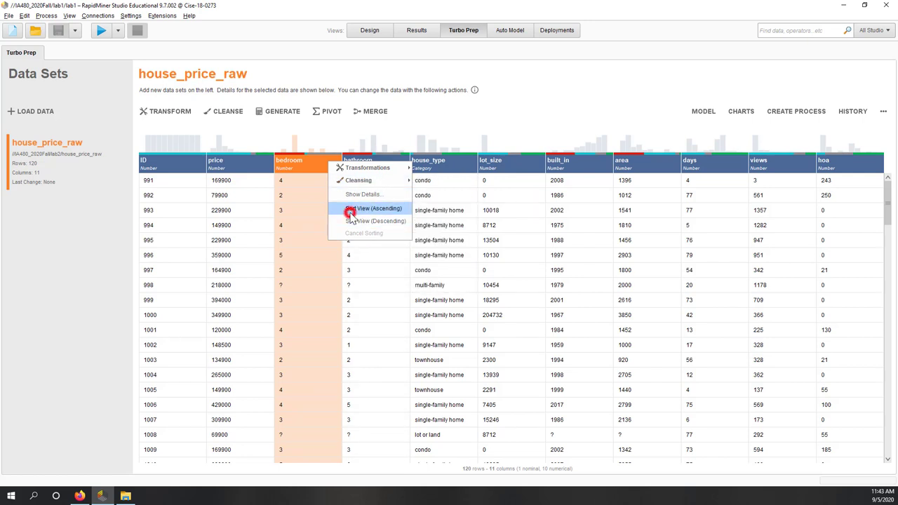
{"action": "left_click", "coordinate": [351, 212]}
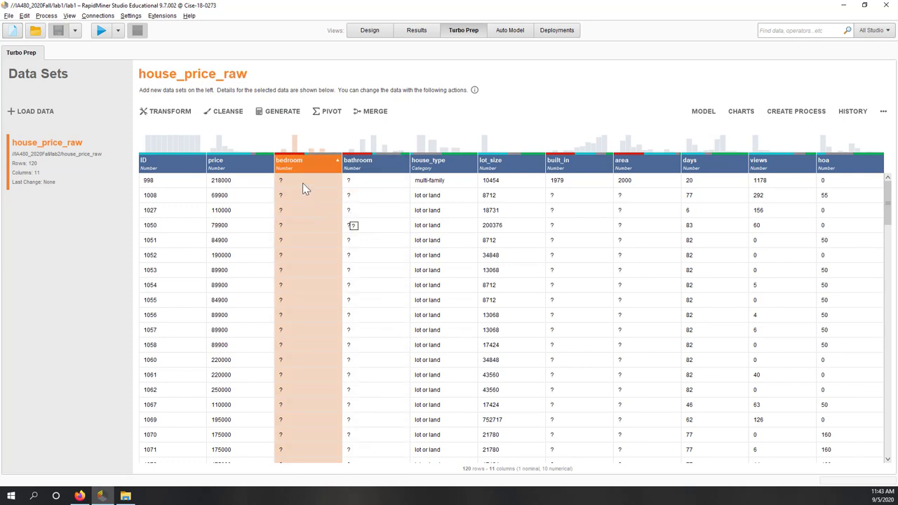
{"action": "mouse_move", "coordinate": [302, 183]}
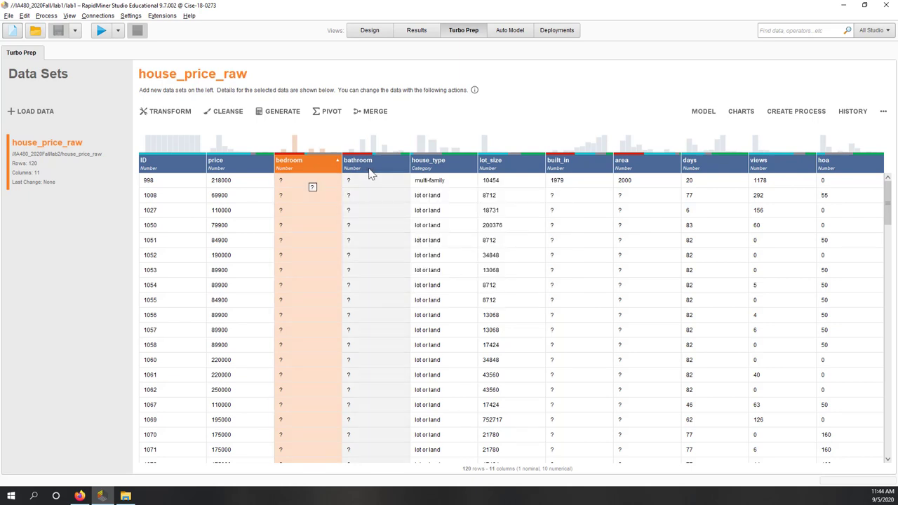
Examine the rows with missing bedrooms, comparing their bathroom, house_type, built_in and area values
{"action": "left_click", "coordinate": [369, 170]}
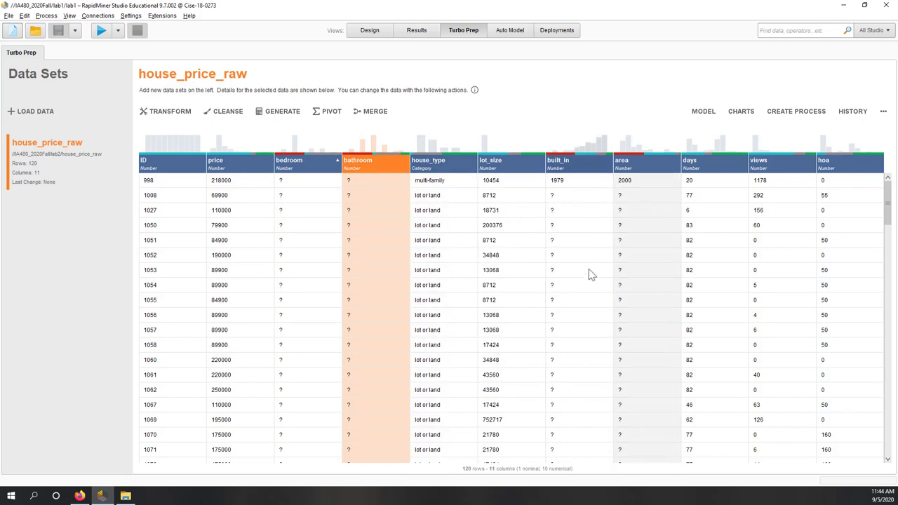
{"action": "scroll", "coordinate": [628, 423], "scroll_direction": "down", "scroll_amount": 1}
{"action": "scroll", "coordinate": [628, 423], "scroll_direction": "down", "scroll_amount": 3}
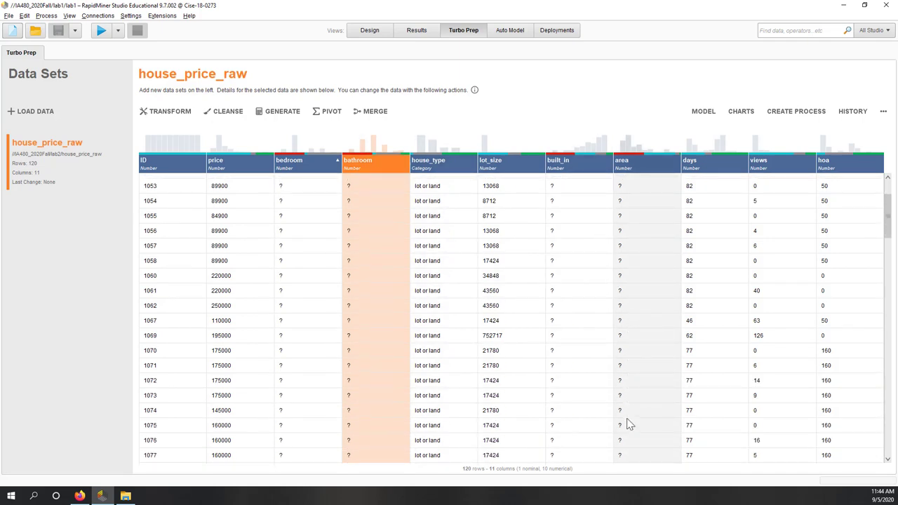
{"action": "scroll", "coordinate": [628, 424], "scroll_direction": "up", "scroll_amount": 4}
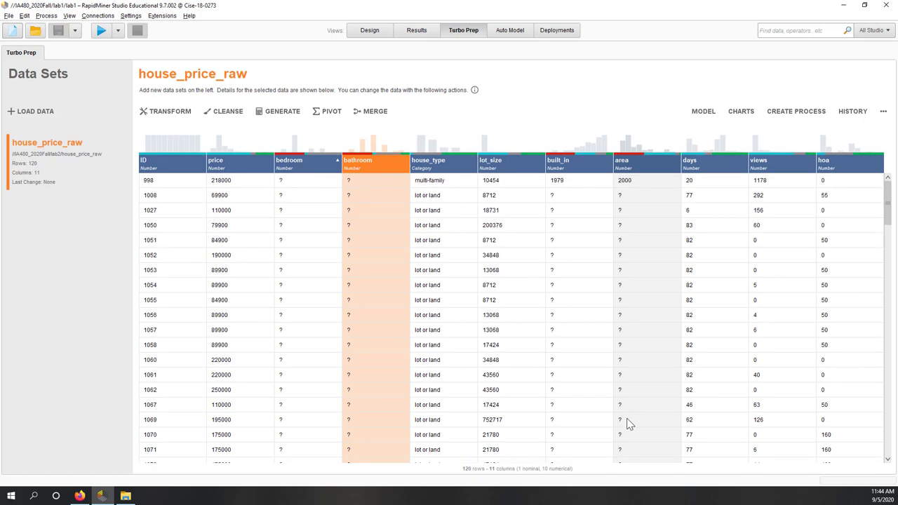
{"action": "scroll", "coordinate": [628, 423], "scroll_direction": "down", "scroll_amount": 3}
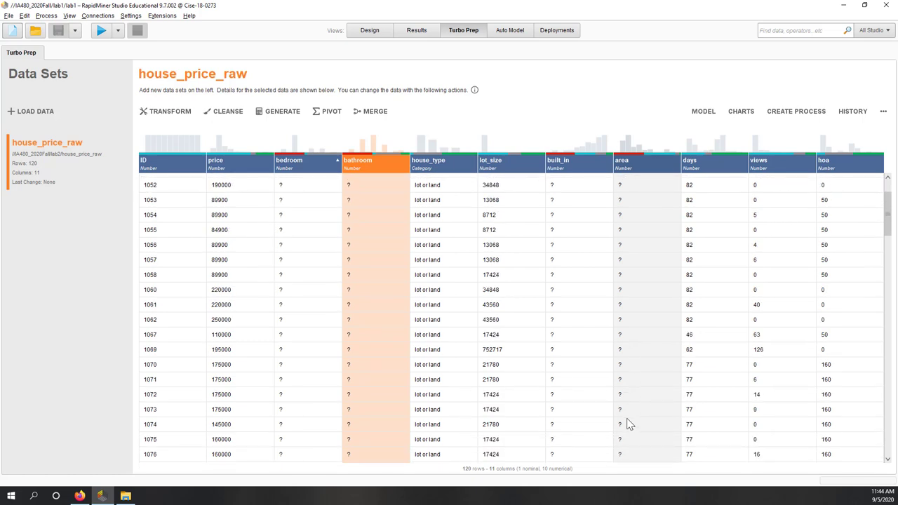
{"action": "scroll", "coordinate": [597, 355], "scroll_direction": "up", "scroll_amount": 3}
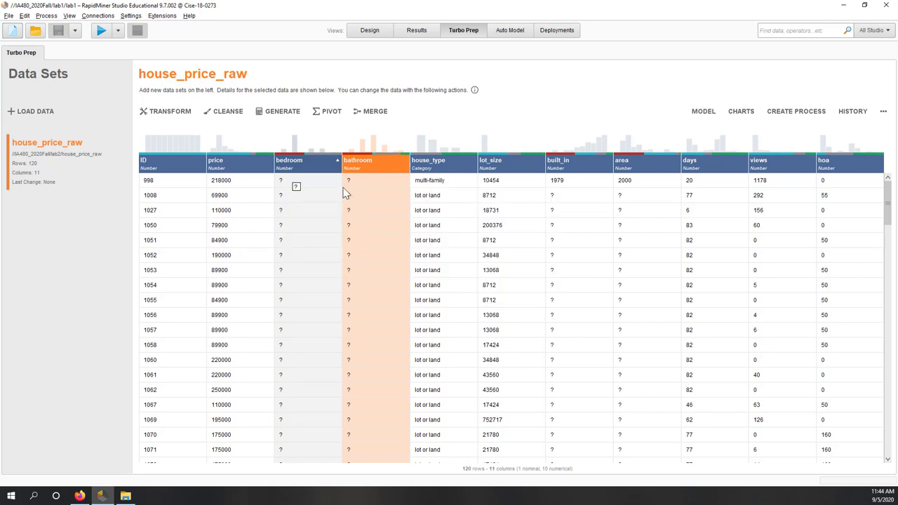
Transform house_price_raw by filtering the bedroom column to rows where the value is not missing
{"action": "left_click", "coordinate": [305, 162]}
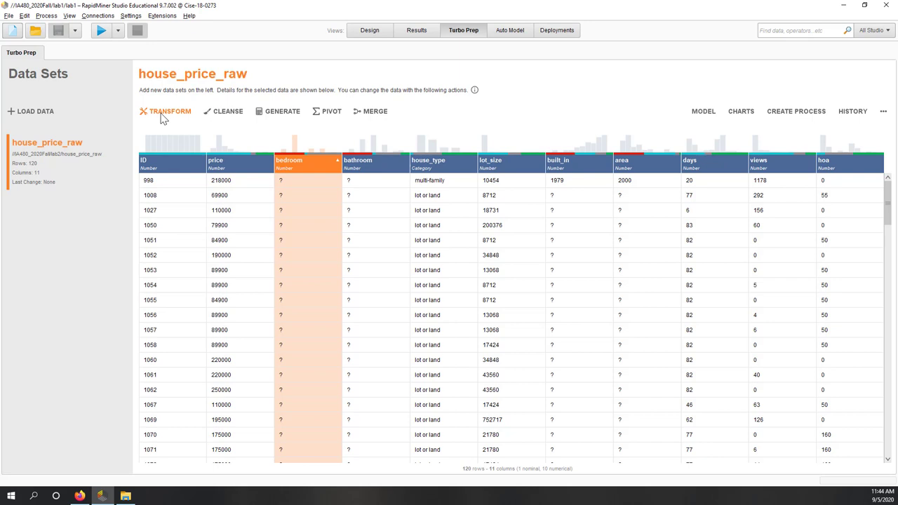
{"action": "left_click", "coordinate": [161, 116]}
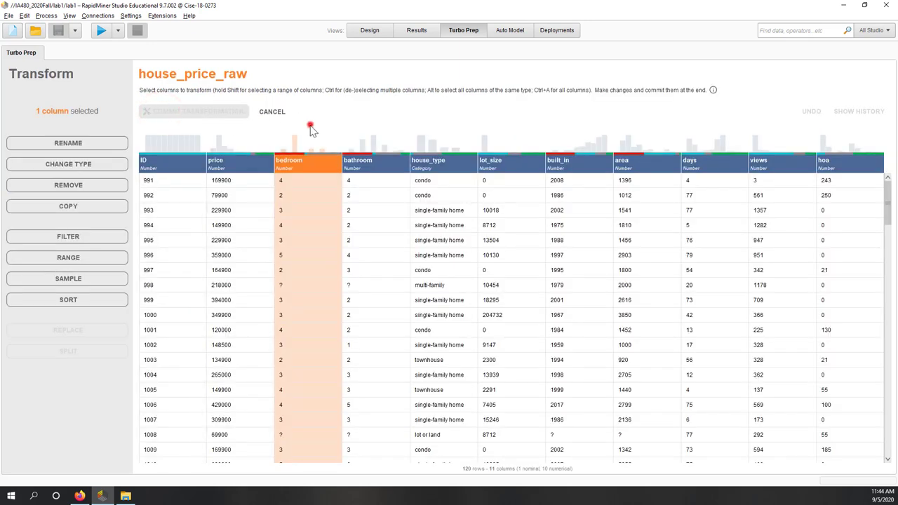
{"action": "left_click", "coordinate": [306, 164]}
{"action": "left_click", "coordinate": [308, 165]}
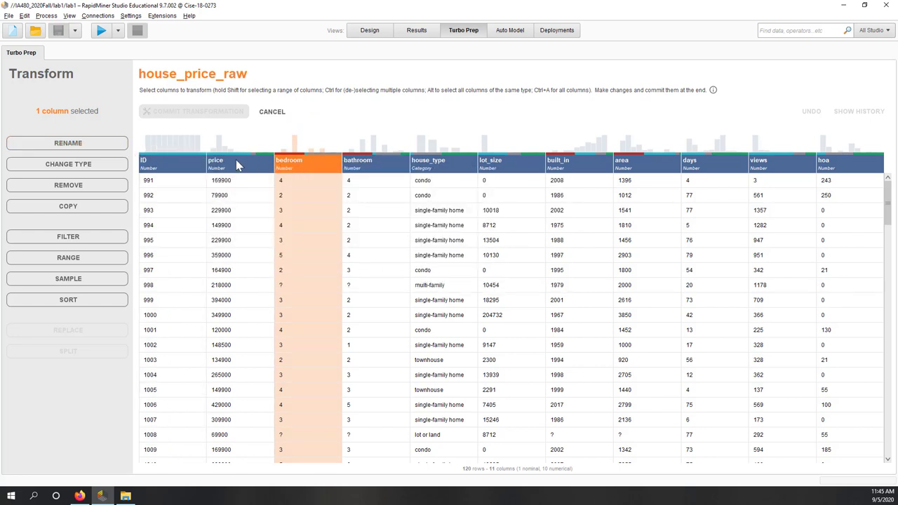
{"action": "left_click", "coordinate": [82, 236]}
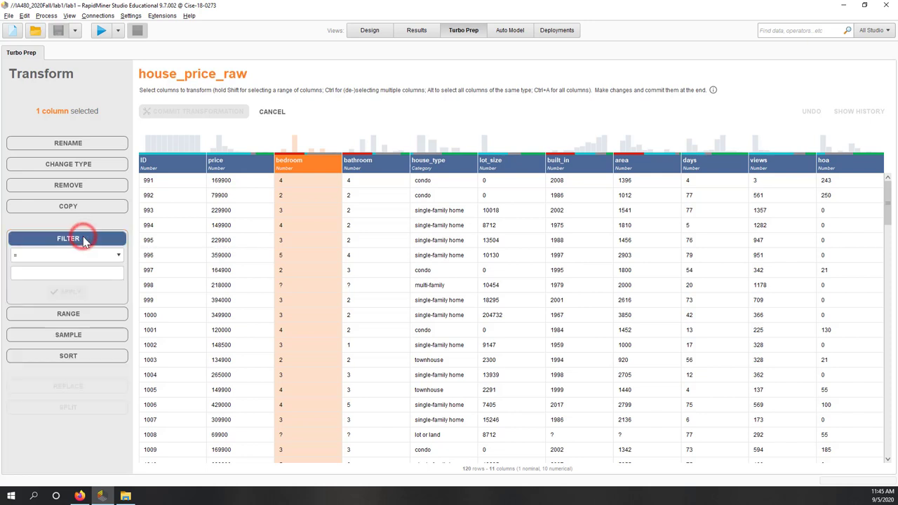
{"action": "left_click", "coordinate": [83, 256]}
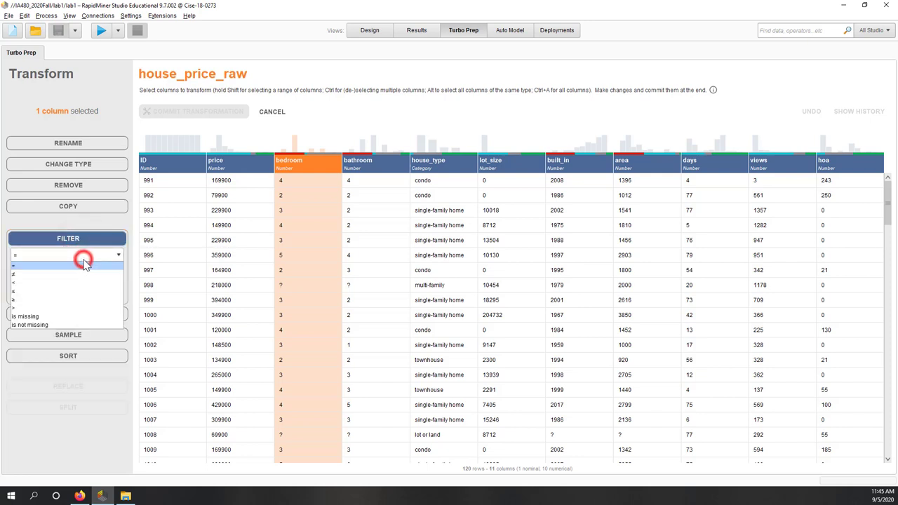
{"action": "left_click", "coordinate": [51, 327]}
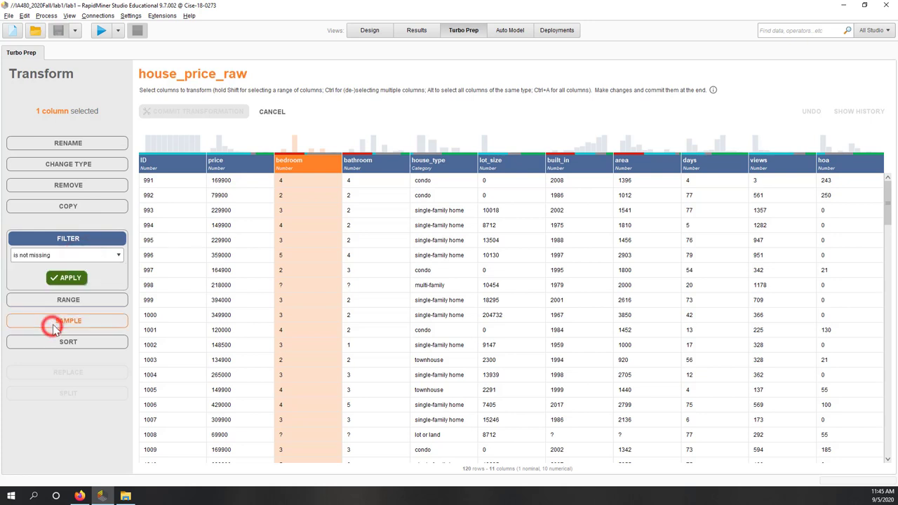
{"action": "left_click", "coordinate": [70, 279]}
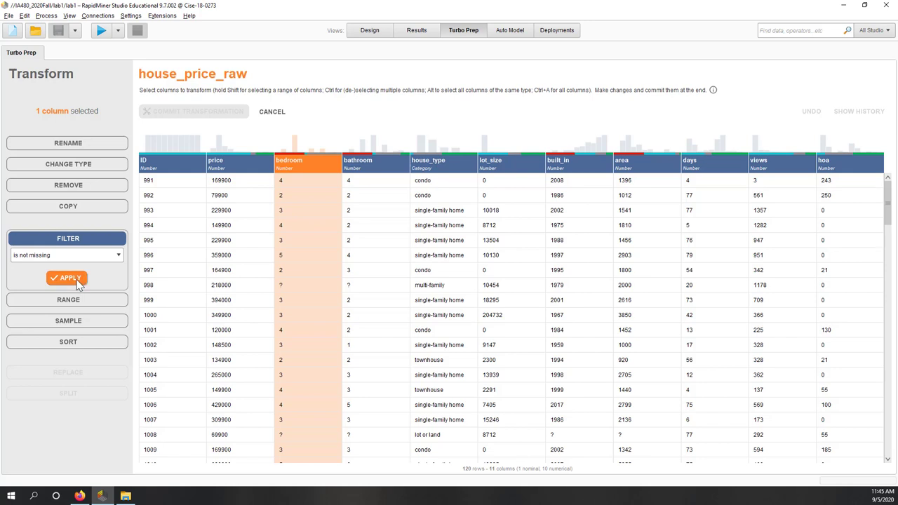
{"action": "left_click", "coordinate": [70, 278]}
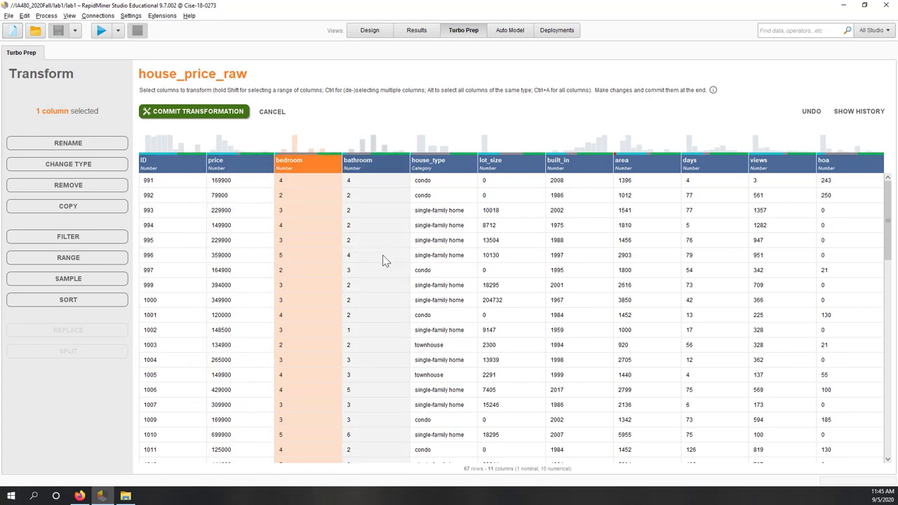
Review the filtered rows and check the bedroom and built_in columns' quality summaries for remaining missing values
{"action": "scroll", "coordinate": [383, 255], "scroll_direction": "down", "scroll_amount": 2}
{"action": "scroll", "coordinate": [383, 254], "scroll_direction": "up", "scroll_amount": 2}
{"action": "scroll", "coordinate": [384, 261], "scroll_direction": "down", "scroll_amount": 3}
{"action": "scroll", "coordinate": [385, 260], "scroll_direction": "up", "scroll_amount": 3}
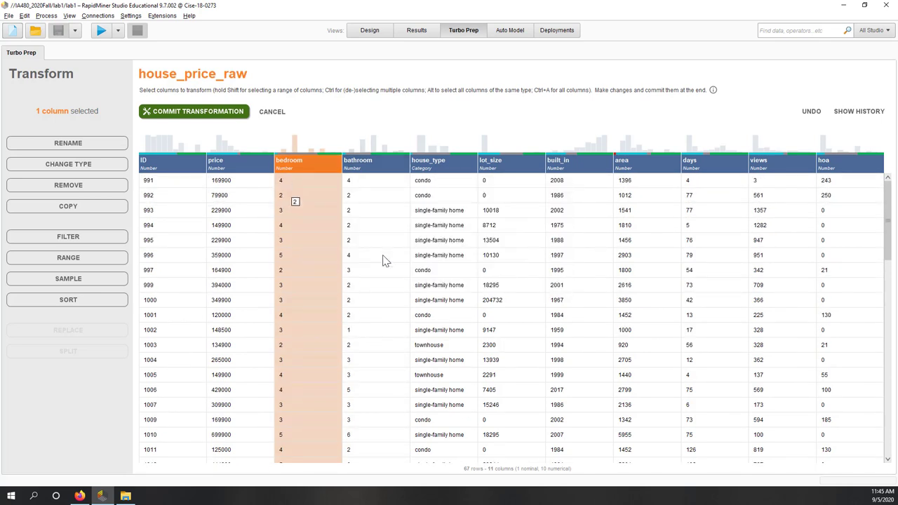
{"action": "mouse_move", "coordinate": [291, 167]}
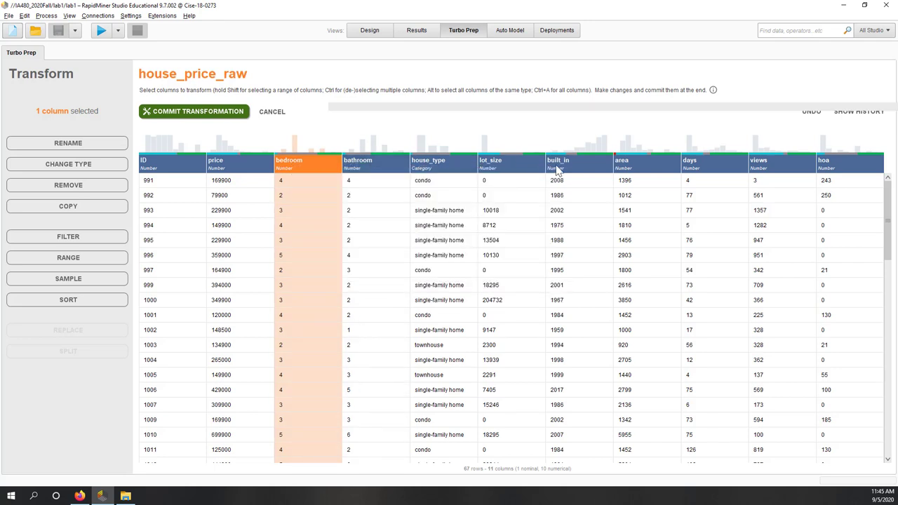
{"action": "mouse_move", "coordinate": [573, 172]}
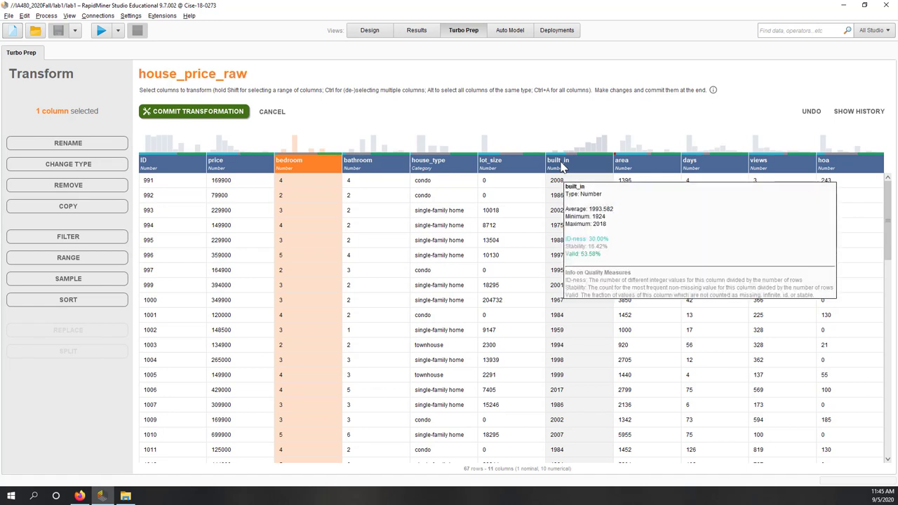
{"action": "scroll", "coordinate": [655, 186], "scroll_direction": "down", "scroll_amount": 1}
{"action": "scroll", "coordinate": [655, 186], "scroll_direction": "up", "scroll_amount": 1}
Sort the filtered data view by the area column in ascending order to locate its missing values
{"action": "left_click", "coordinate": [648, 165]}
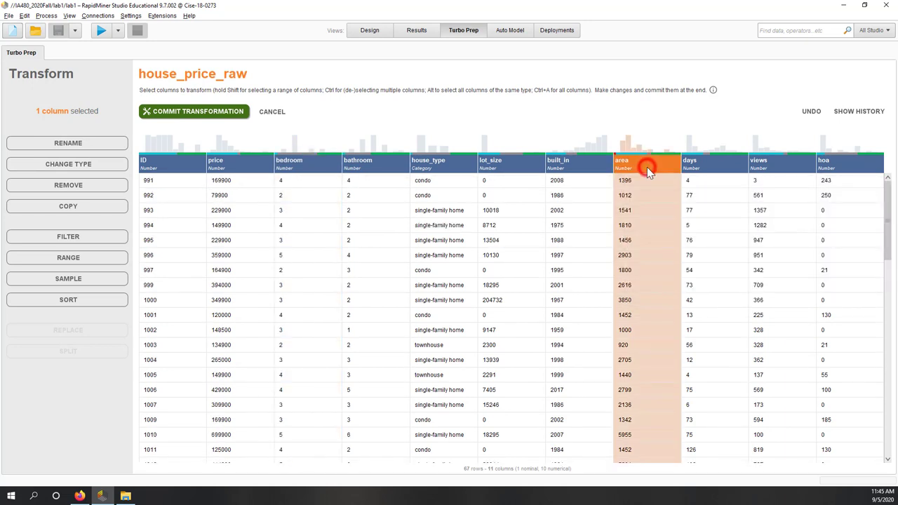
{"action": "right_click", "coordinate": [651, 170]}
{"action": "left_click", "coordinate": [674, 201]}
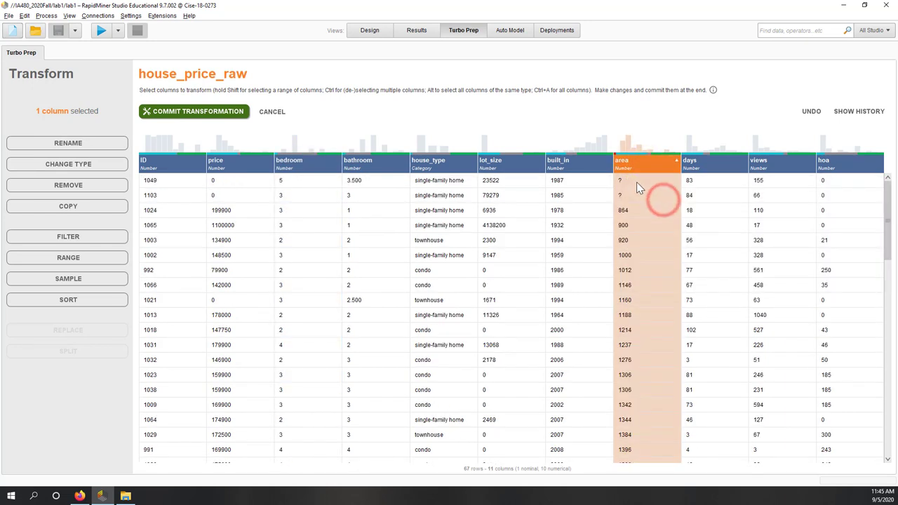
Filter the area column to rows where the value is not missing and commit the transformation
{"action": "left_click", "coordinate": [636, 165]}
{"action": "left_click", "coordinate": [94, 242]}
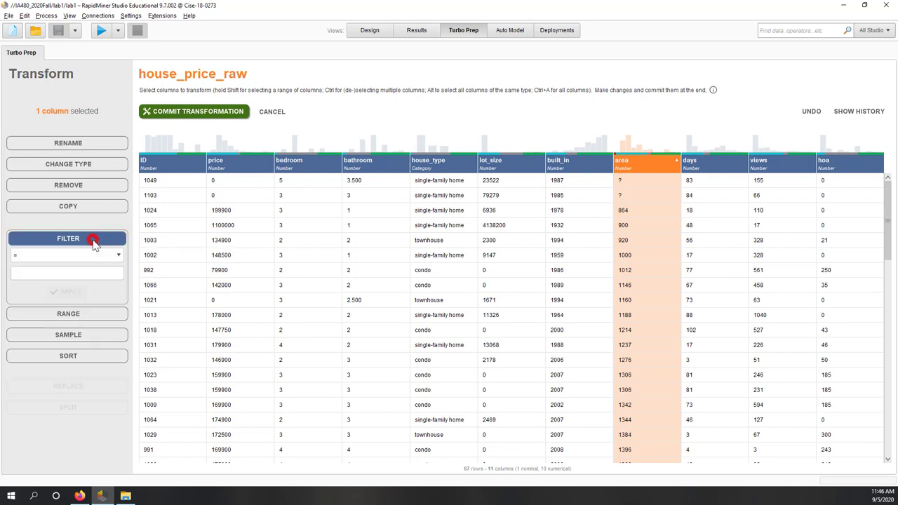
{"action": "left_click", "coordinate": [81, 256]}
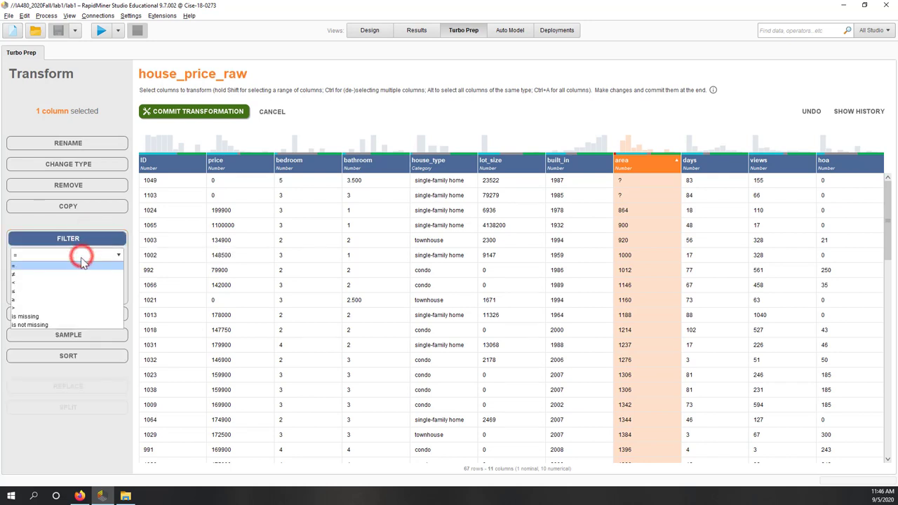
{"action": "left_click", "coordinate": [53, 326]}
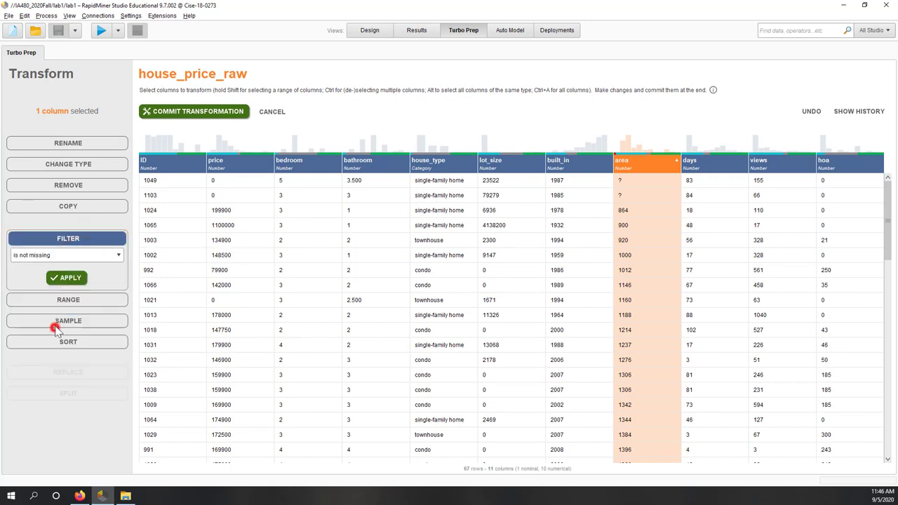
{"action": "left_click", "coordinate": [63, 279]}
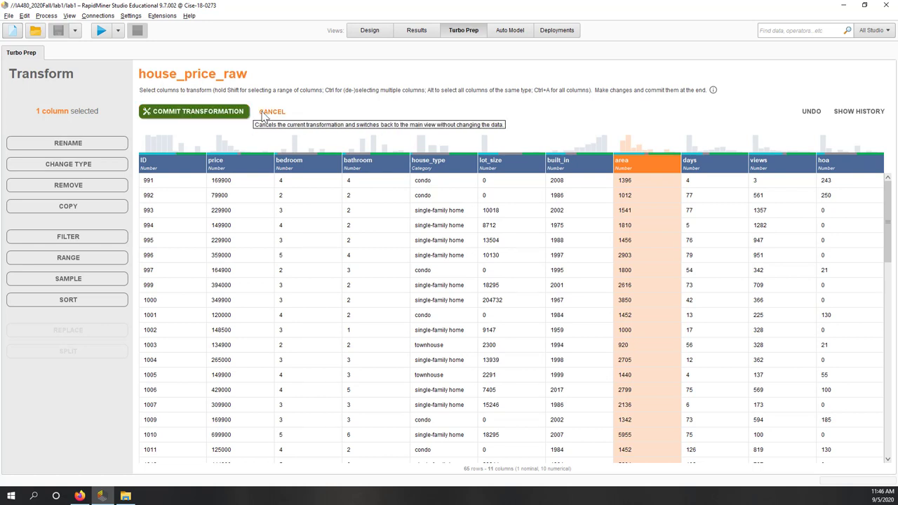
{"action": "left_click", "coordinate": [181, 112]}
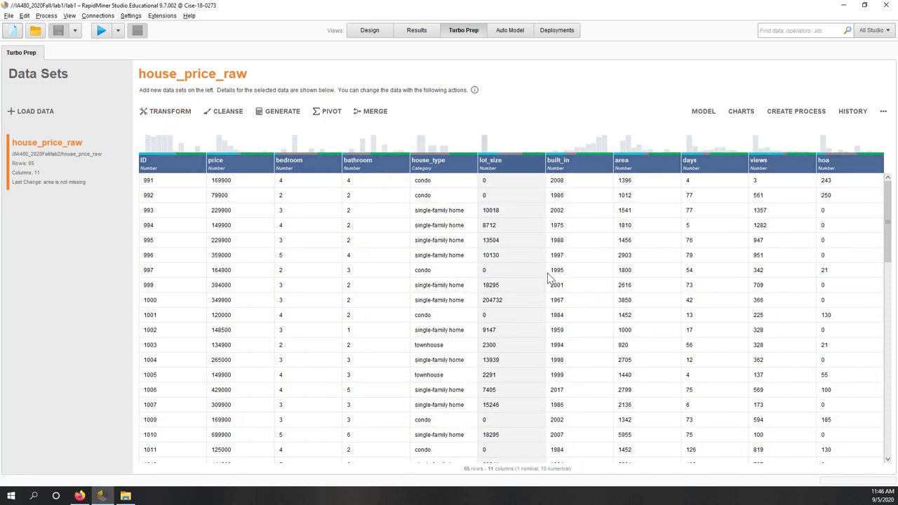
Check the lot_size column's quality summary, sort the view by lot_size in ascending order and review its zero values
{"action": "scroll", "coordinate": [550, 279], "scroll_direction": "down", "scroll_amount": 2}
{"action": "scroll", "coordinate": [550, 279], "scroll_direction": "up", "scroll_amount": 2}
{"action": "mouse_move", "coordinate": [510, 169]}
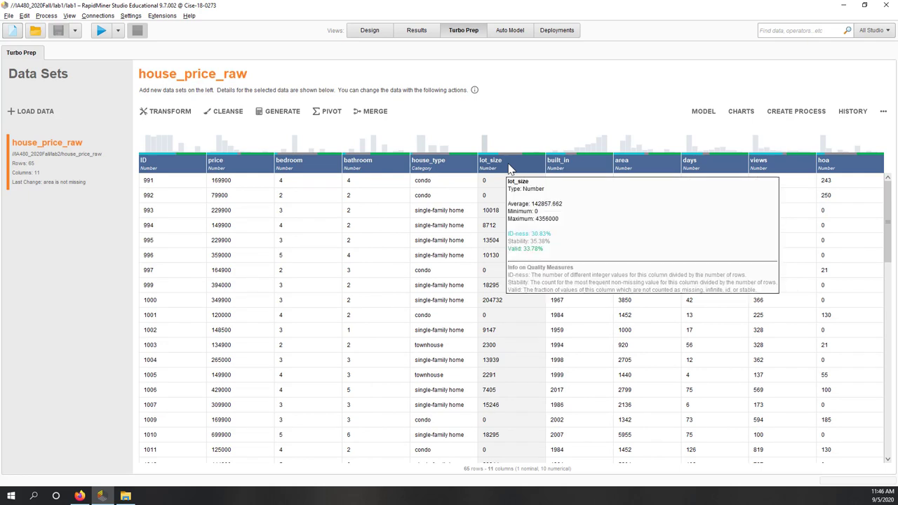
{"action": "right_click", "coordinate": [510, 169]}
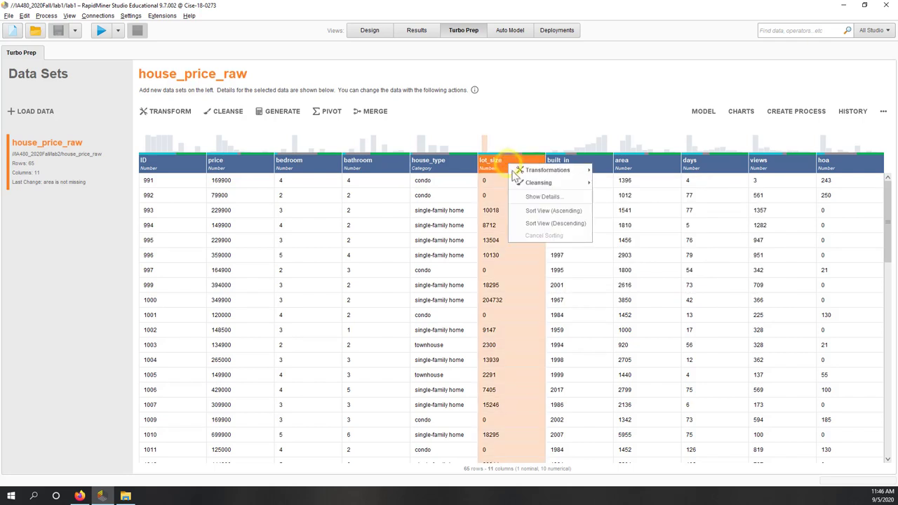
{"action": "left_click", "coordinate": [534, 208]}
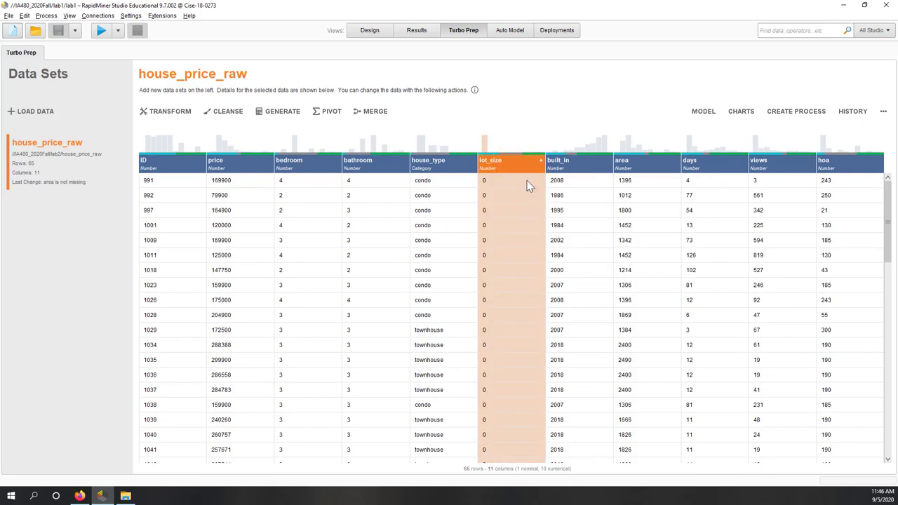
{"action": "scroll", "coordinate": [529, 186], "scroll_direction": "down", "scroll_amount": 2}
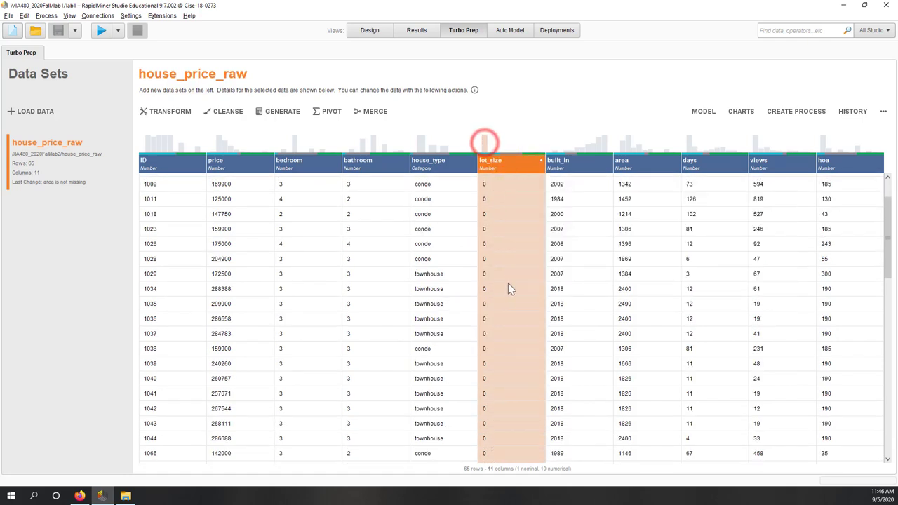
{"action": "scroll", "coordinate": [508, 287], "scroll_direction": "down", "scroll_amount": 3}
{"action": "scroll", "coordinate": [510, 289], "scroll_direction": "up", "scroll_amount": 4}
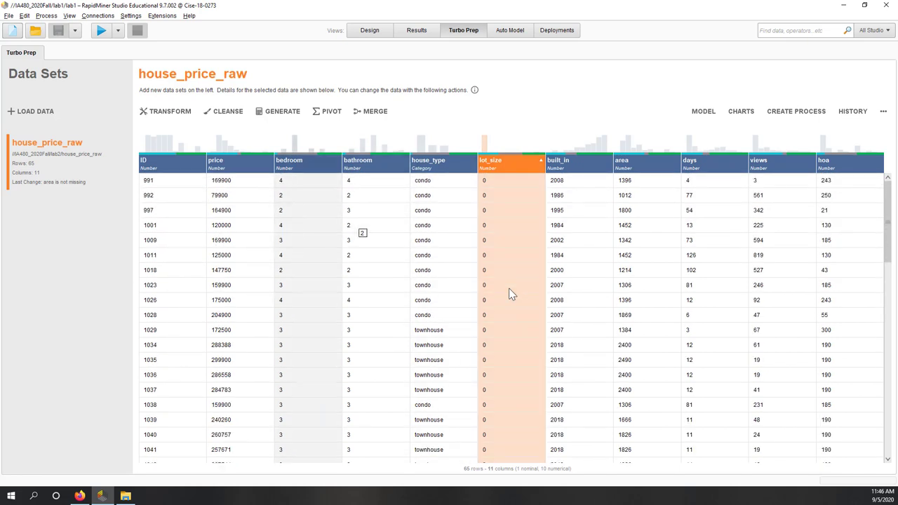
Sort the view by the price column in ascending order to find zero prices
{"action": "left_click", "coordinate": [260, 171]}
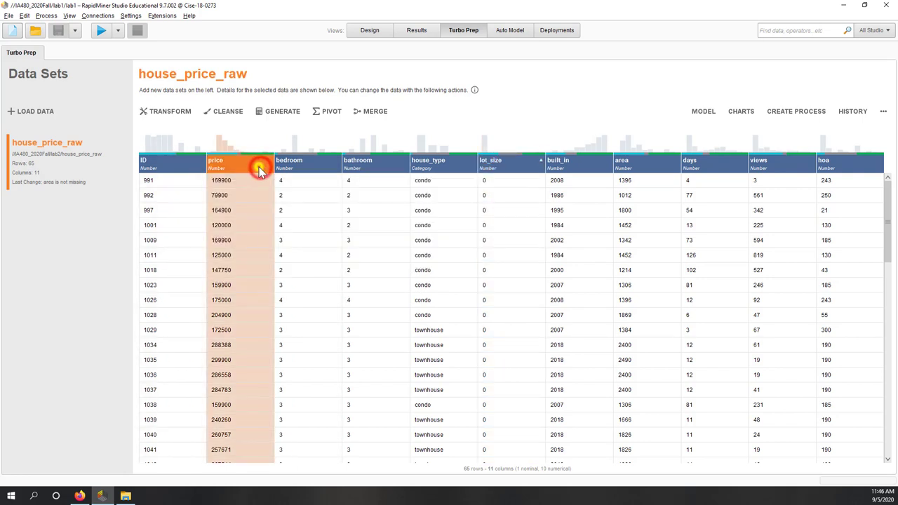
{"action": "right_click", "coordinate": [259, 169]}
{"action": "left_click", "coordinate": [288, 215]}
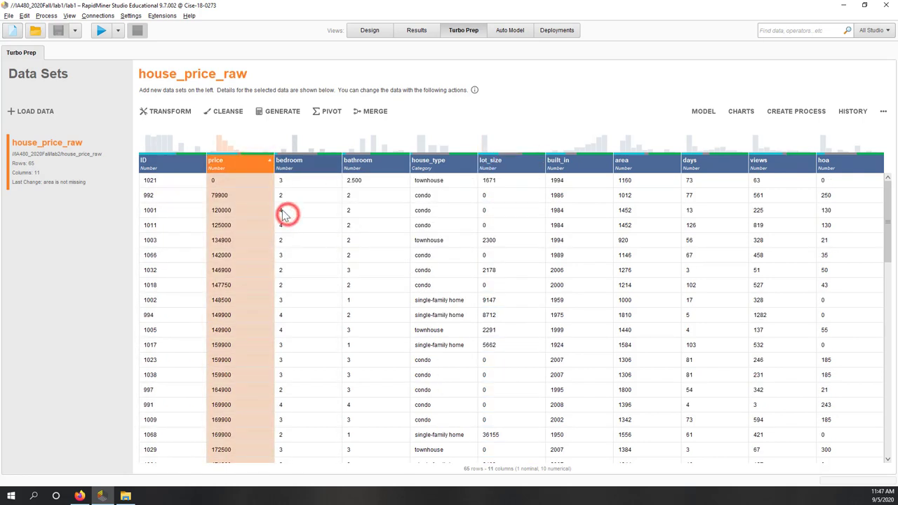
{"action": "left_click", "coordinate": [246, 184]}
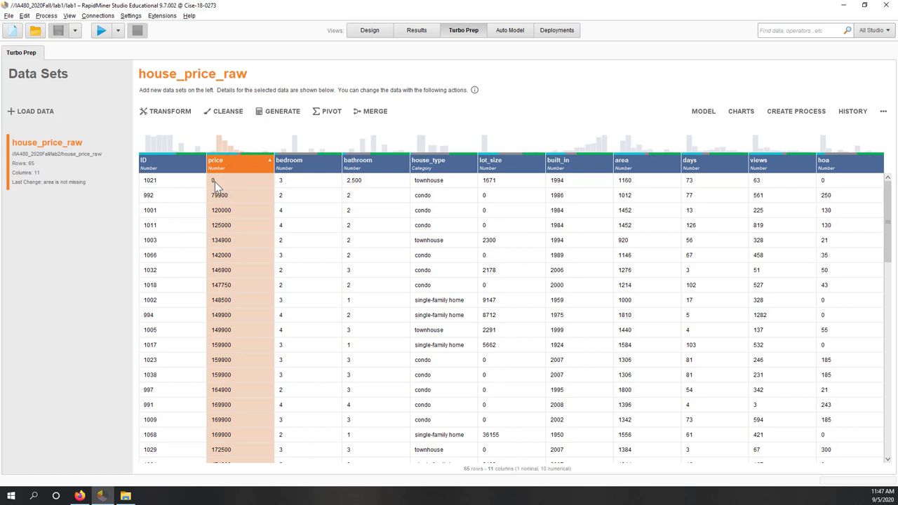
Sort the view by lot_size in ascending order again and compare the column with price
{"action": "left_click", "coordinate": [490, 162]}
{"action": "right_click", "coordinate": [492, 164]}
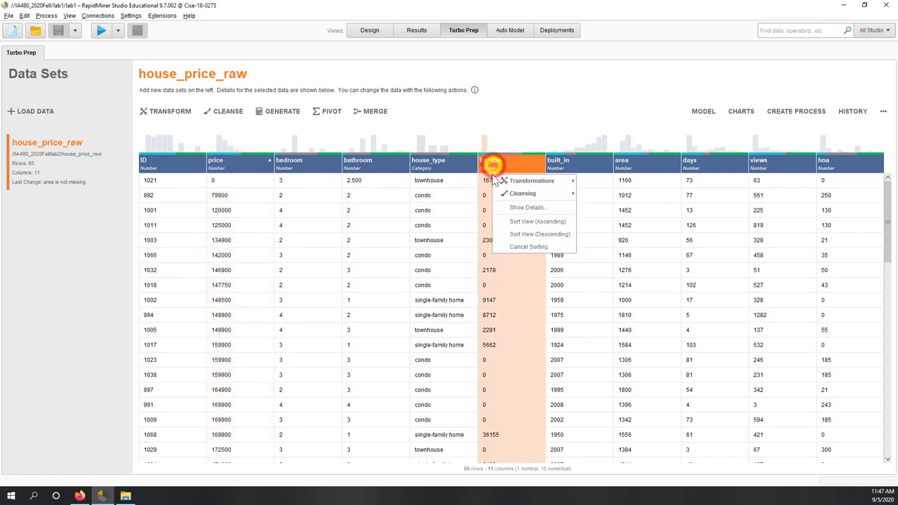
{"action": "left_click", "coordinate": [529, 223]}
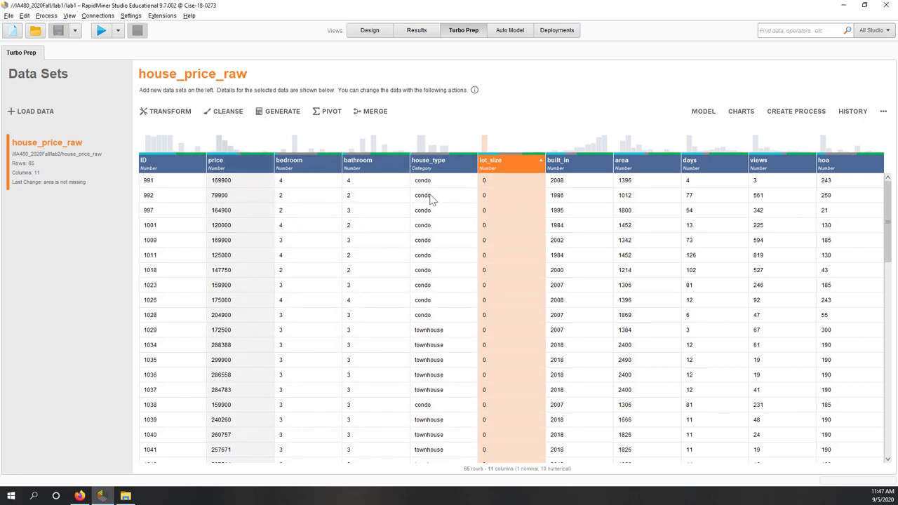
{"action": "left_click", "coordinate": [223, 172]}
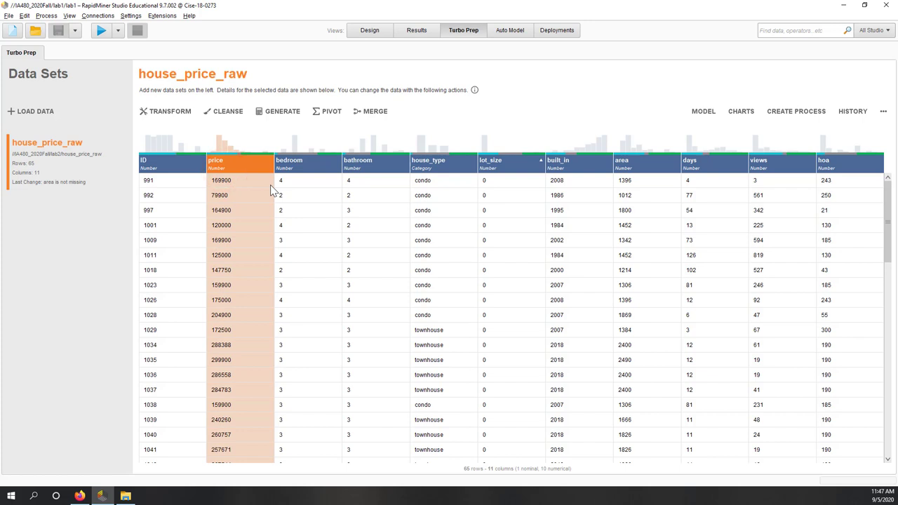
{"action": "left_click", "coordinate": [503, 171]}
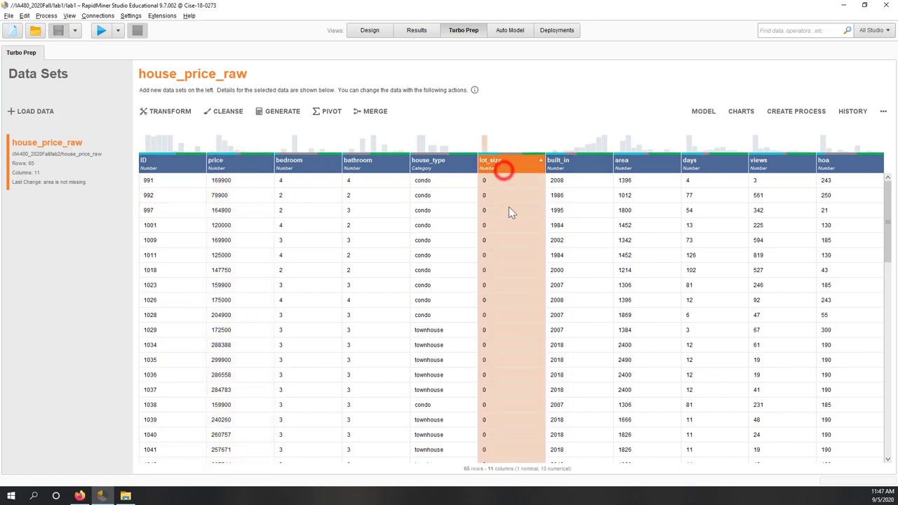
Examine how many rows have a lot_size of 0, which house types they are, and the column's quality measures
{"action": "scroll", "coordinate": [519, 284], "scroll_direction": "down", "scroll_amount": 2}
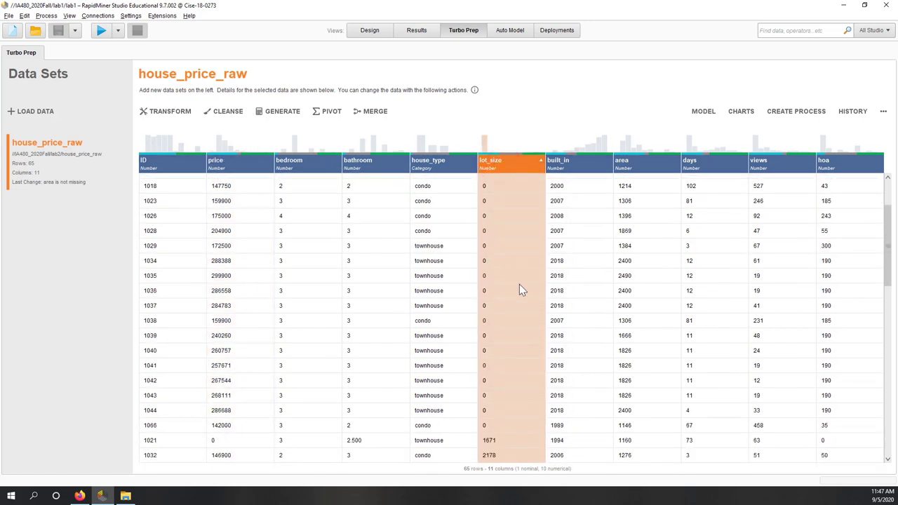
{"action": "scroll", "coordinate": [520, 284], "scroll_direction": "up", "scroll_amount": 2}
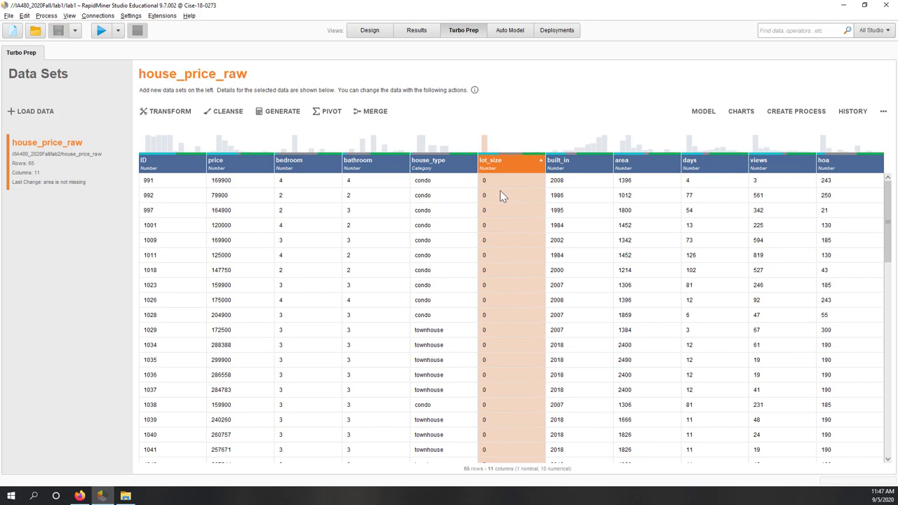
{"action": "scroll", "coordinate": [501, 193], "scroll_direction": "down", "scroll_amount": 2}
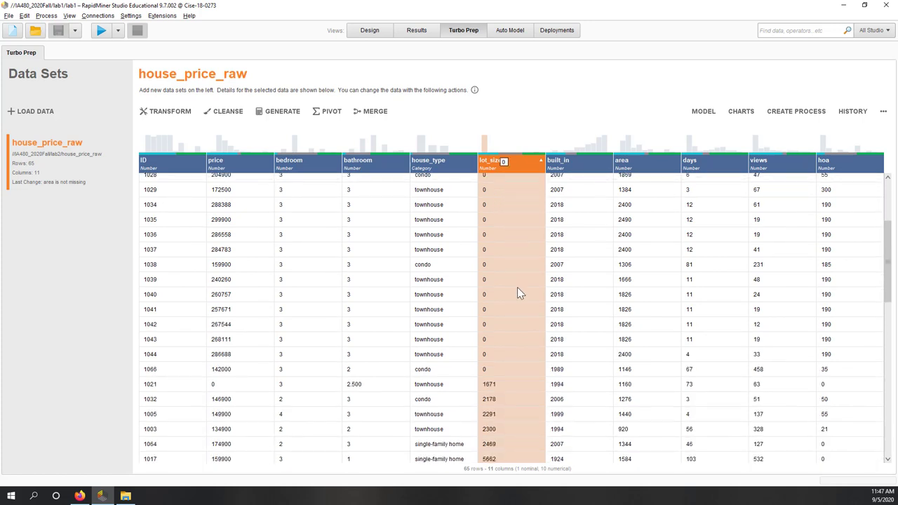
{"action": "scroll", "coordinate": [517, 288], "scroll_direction": "up", "scroll_amount": 4}
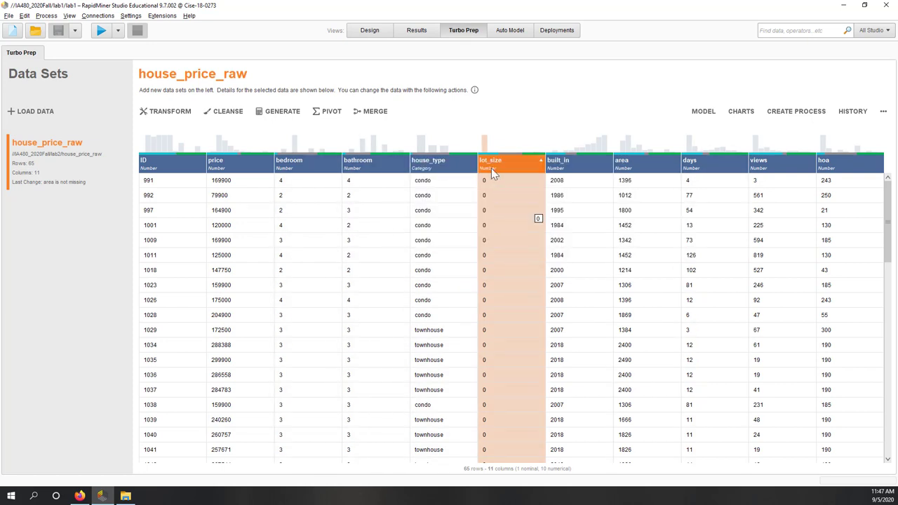
{"action": "mouse_move", "coordinate": [491, 171]}
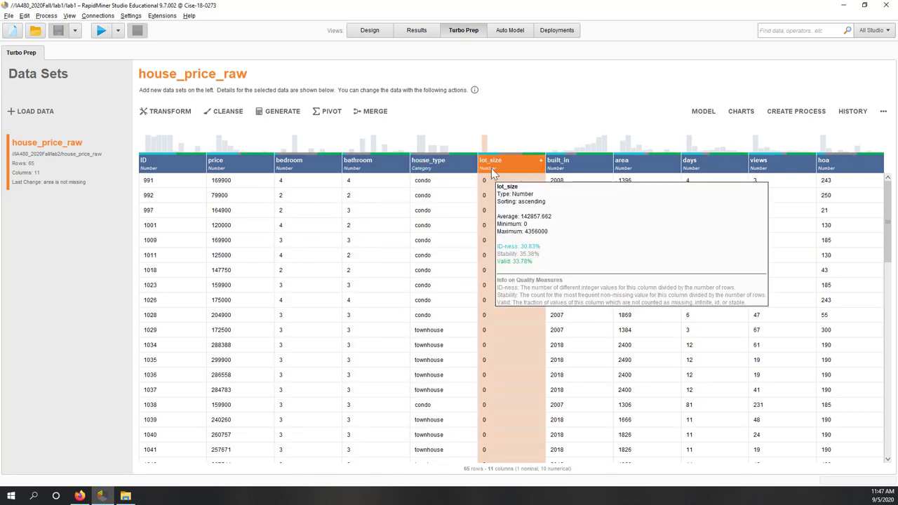
{"action": "scroll", "coordinate": [528, 319], "scroll_direction": "down", "scroll_amount": 5}
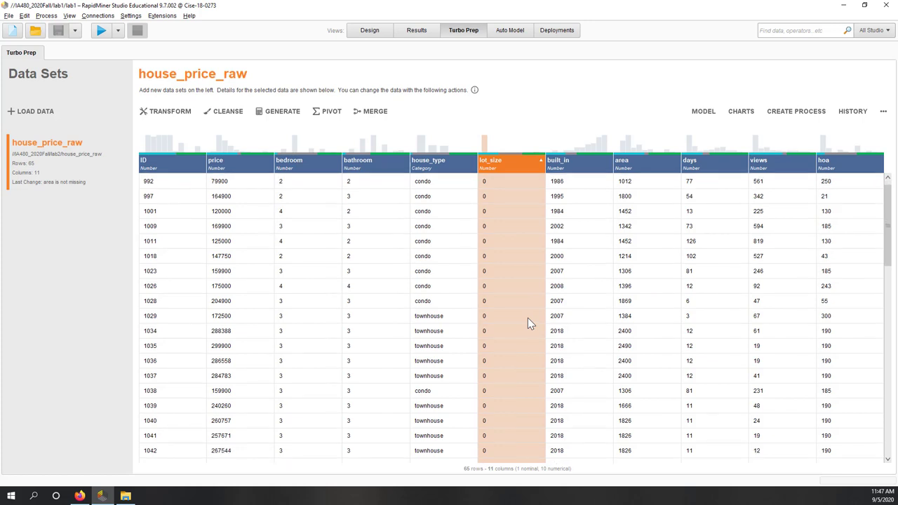
{"action": "scroll", "coordinate": [527, 322], "scroll_direction": "up", "scroll_amount": 5}
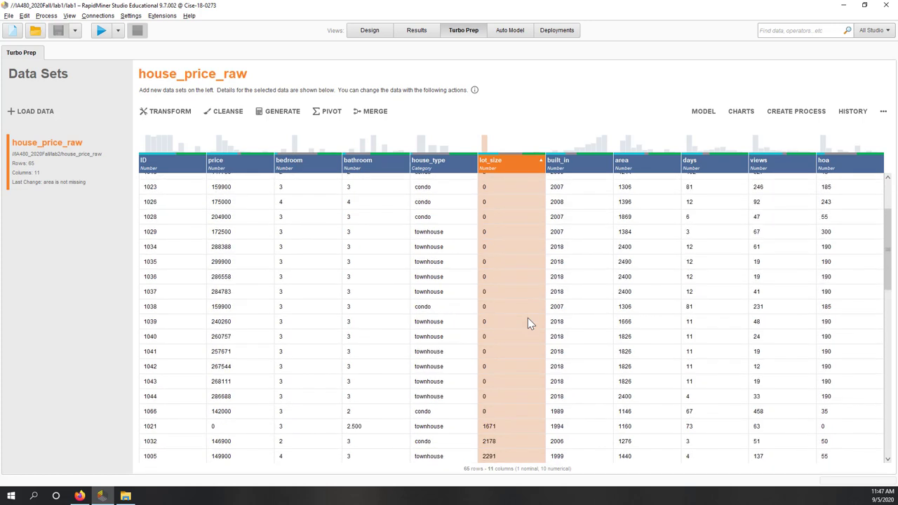
{"action": "left_click", "coordinate": [495, 162]}
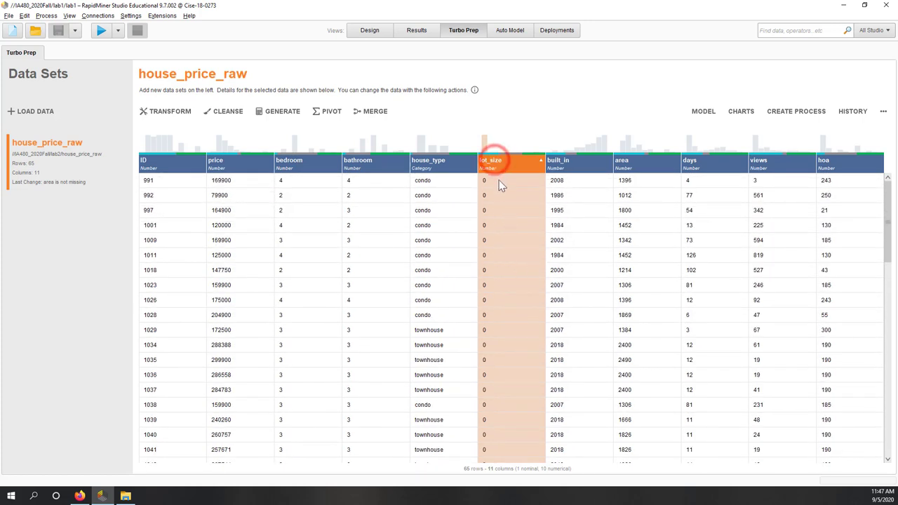
{"action": "scroll", "coordinate": [524, 306], "scroll_direction": "down", "scroll_amount": 2}
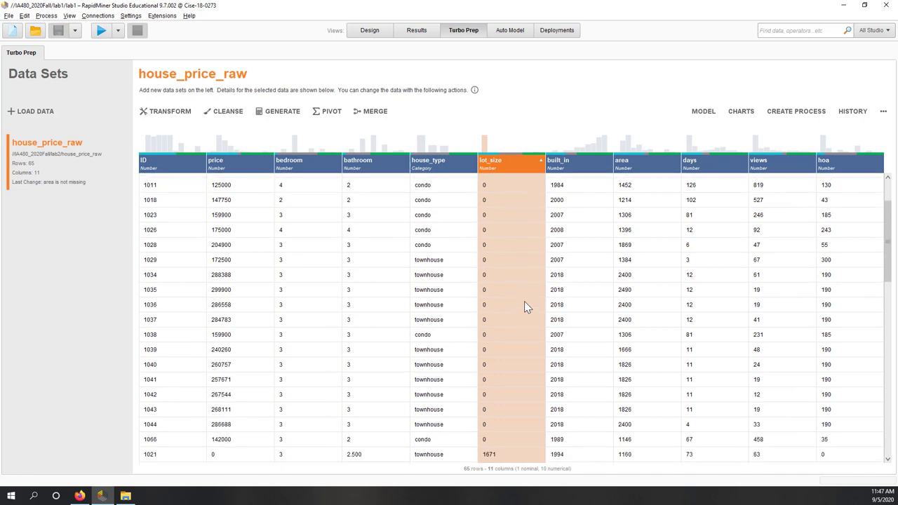
{"action": "scroll", "coordinate": [526, 307], "scroll_direction": "up", "scroll_amount": 2}
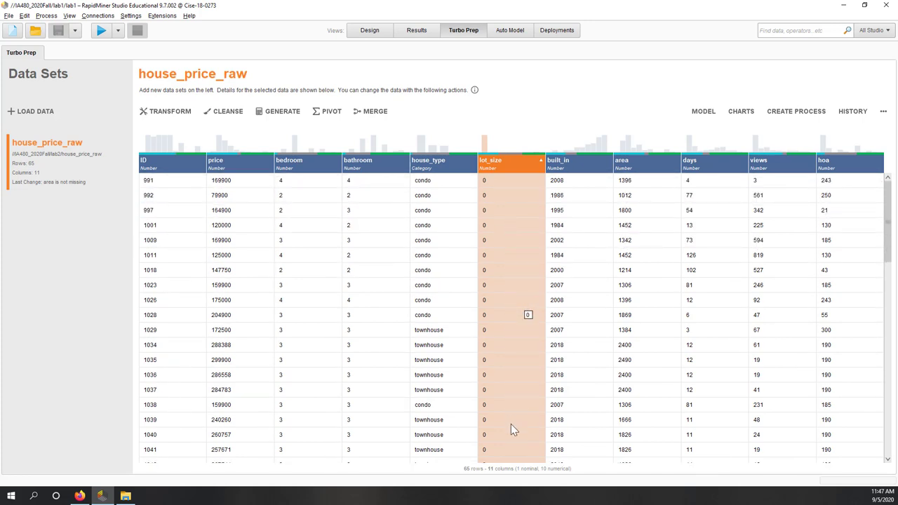
{"action": "scroll", "coordinate": [511, 429], "scroll_direction": "down", "scroll_amount": 5}
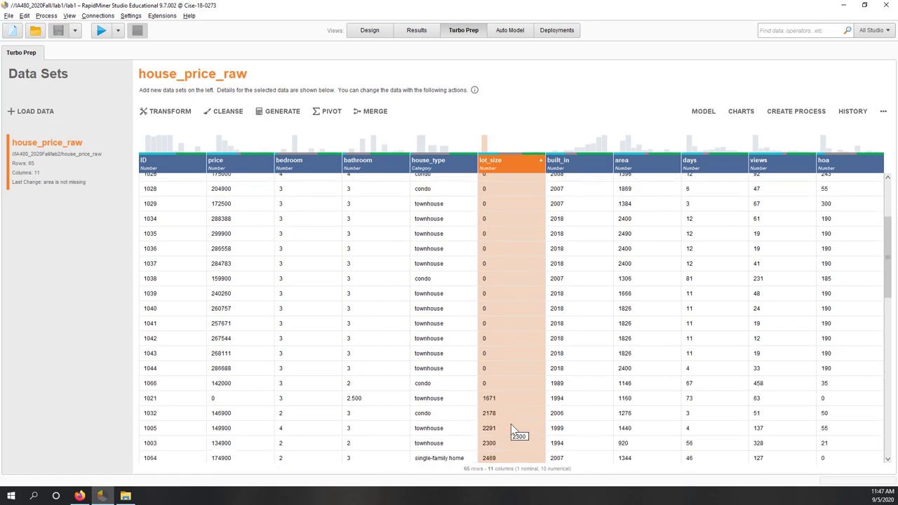
{"action": "scroll", "coordinate": [511, 430], "scroll_direction": "up", "scroll_amount": 5}
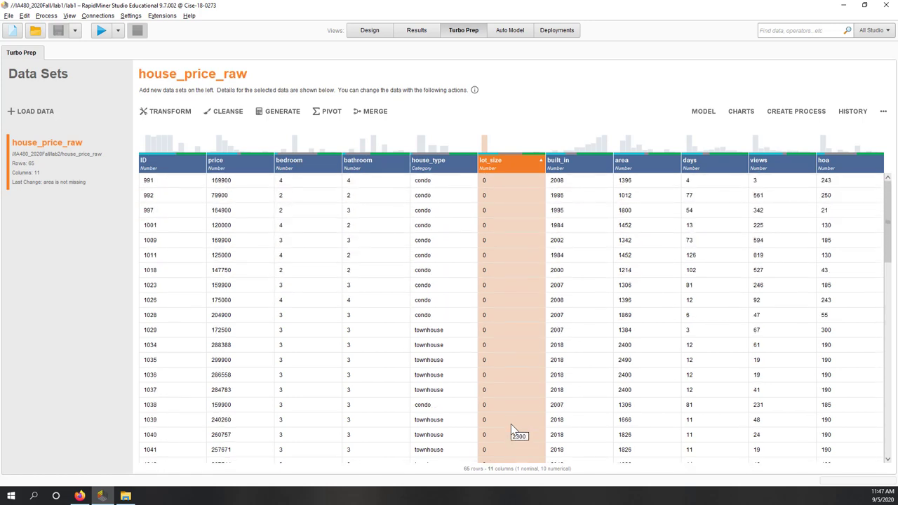
Start a transformation of house_price_raw and remove the lot_size column
{"action": "left_click", "coordinate": [165, 113]}
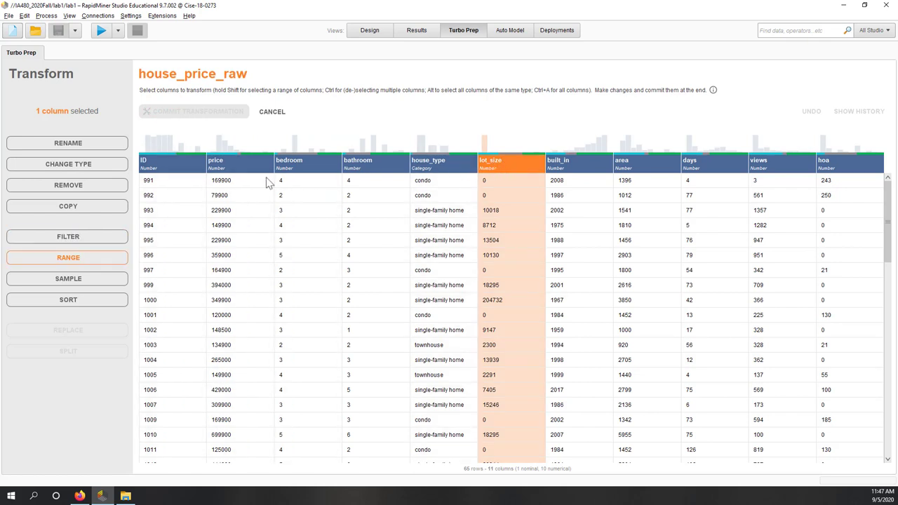
{"action": "left_click", "coordinate": [87, 186]}
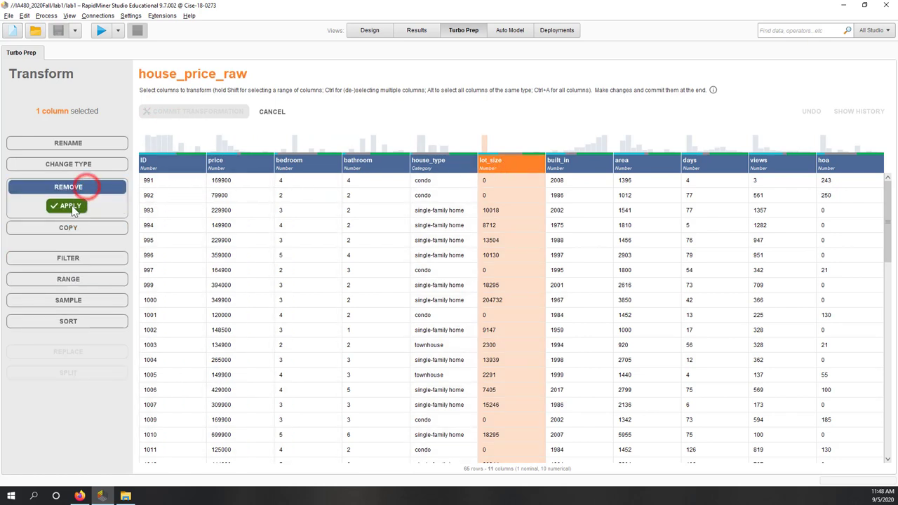
{"action": "left_click", "coordinate": [70, 206]}
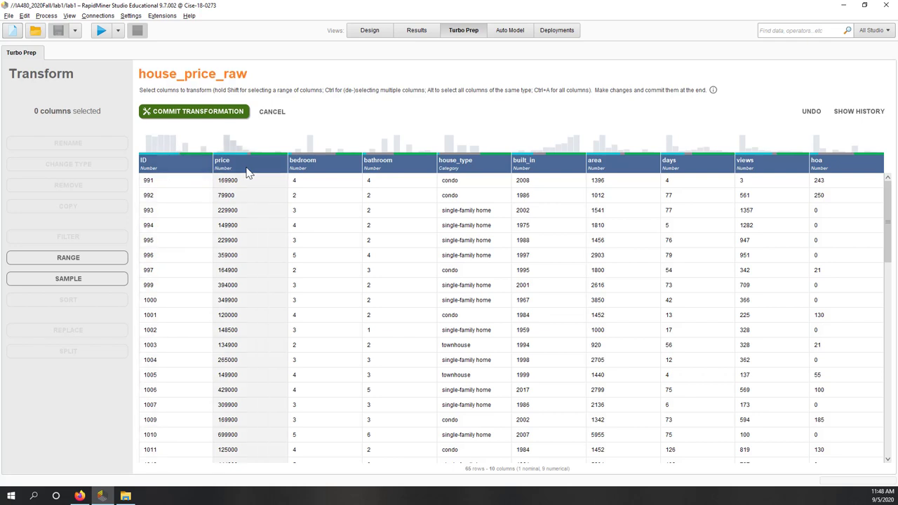
Filter house_price_raw on the price column to keep only rows where price is not equal to 0
{"action": "left_click", "coordinate": [247, 174]}
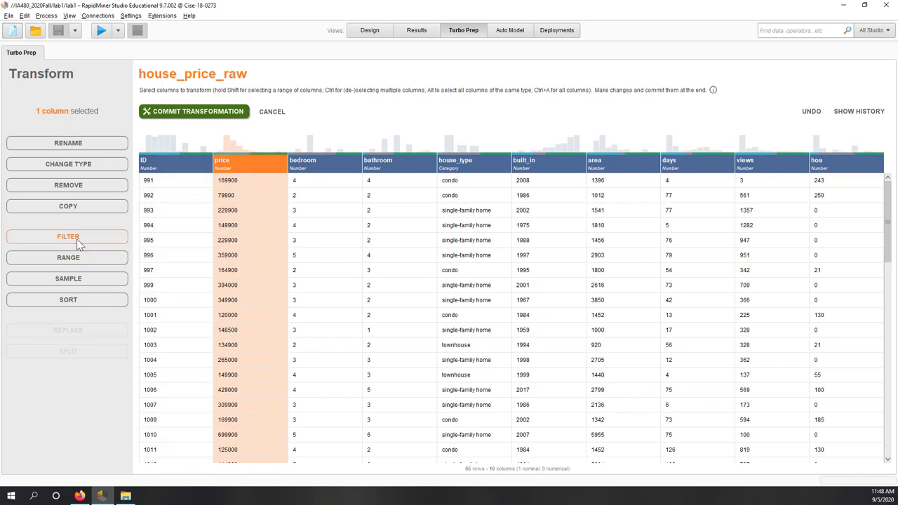
{"action": "left_click", "coordinate": [78, 239]}
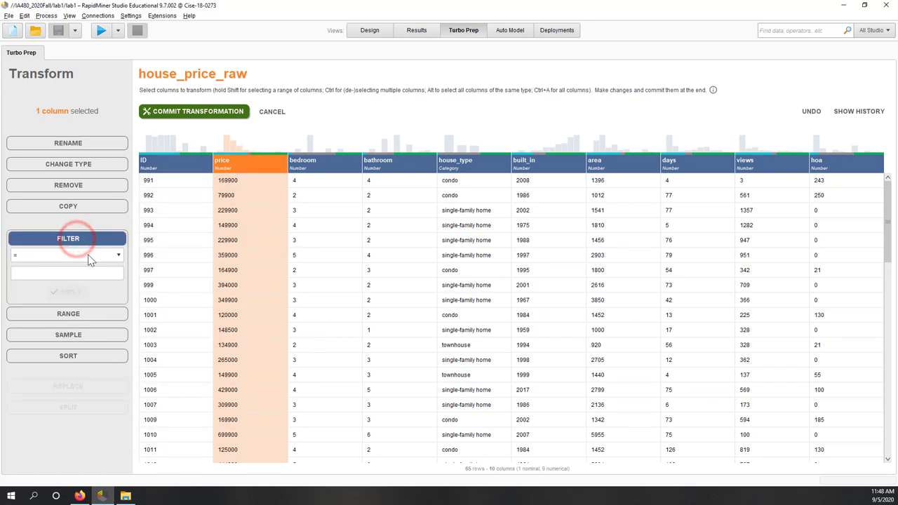
{"action": "left_click", "coordinate": [78, 255]}
{"action": "left_click", "coordinate": [79, 274]}
{"action": "left_click", "coordinate": [80, 274]}
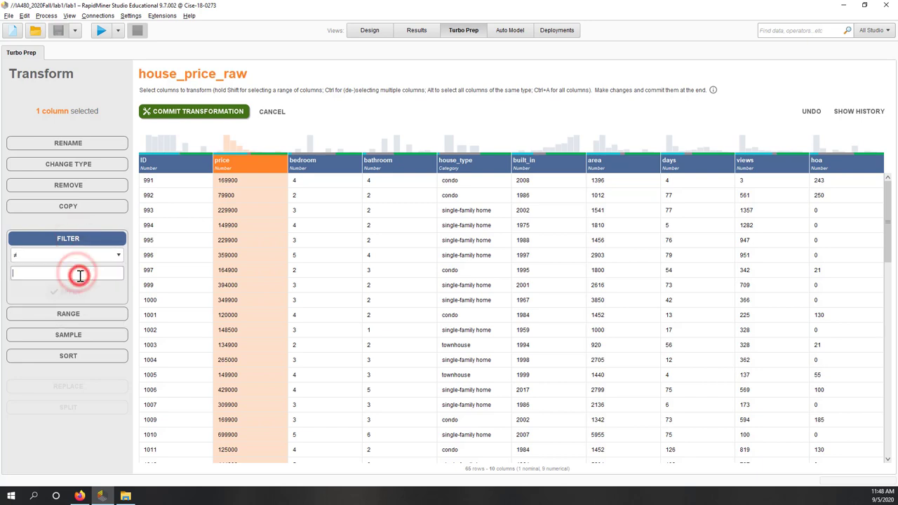
{"action": "type", "text": "0"}
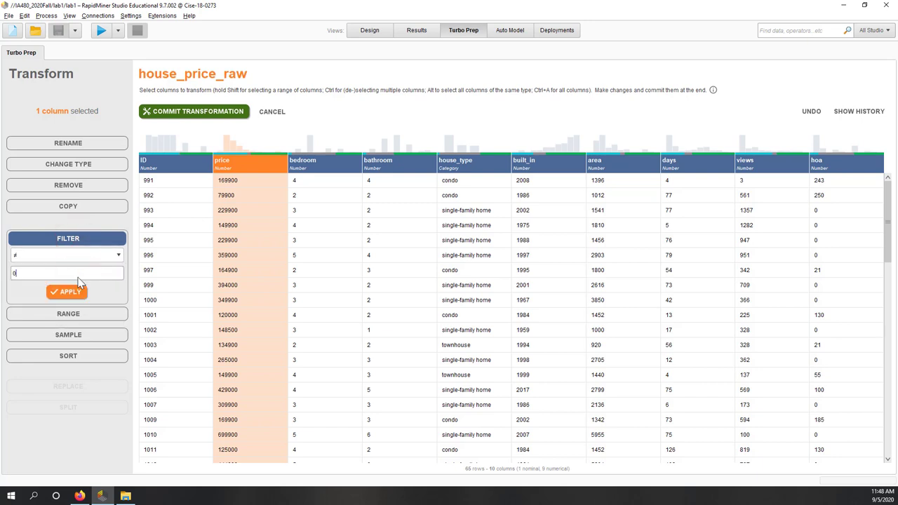
{"action": "left_click", "coordinate": [68, 292]}
Review the filtered rows, including the hoa values, and commit the transformation of house_price_raw
{"action": "scroll", "coordinate": [297, 185], "scroll_direction": "down", "scroll_amount": 8}
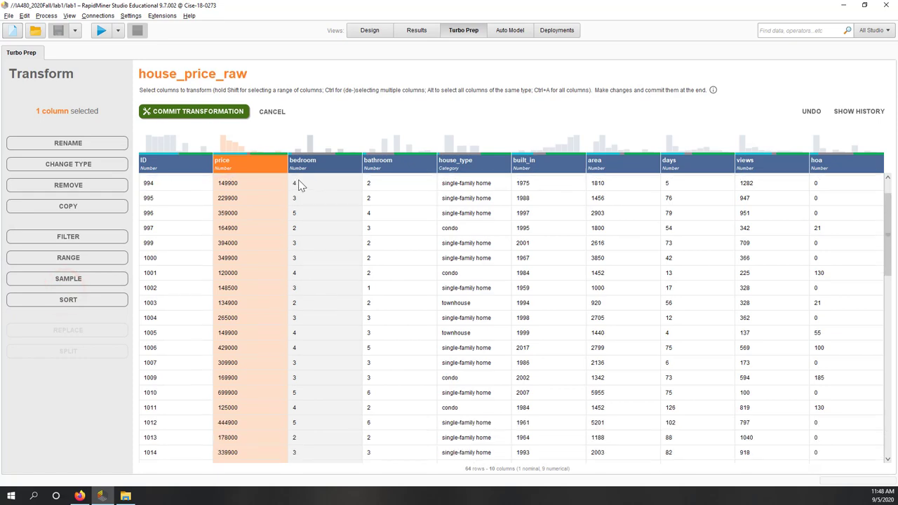
{"action": "scroll", "coordinate": [295, 298], "scroll_direction": "up", "scroll_amount": 6}
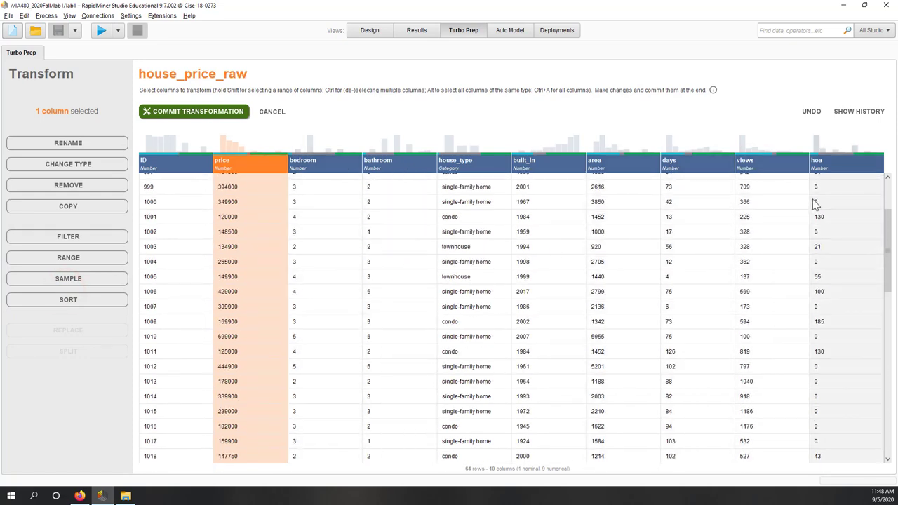
{"action": "scroll", "coordinate": [815, 203], "scroll_direction": "up", "scroll_amount": 3}
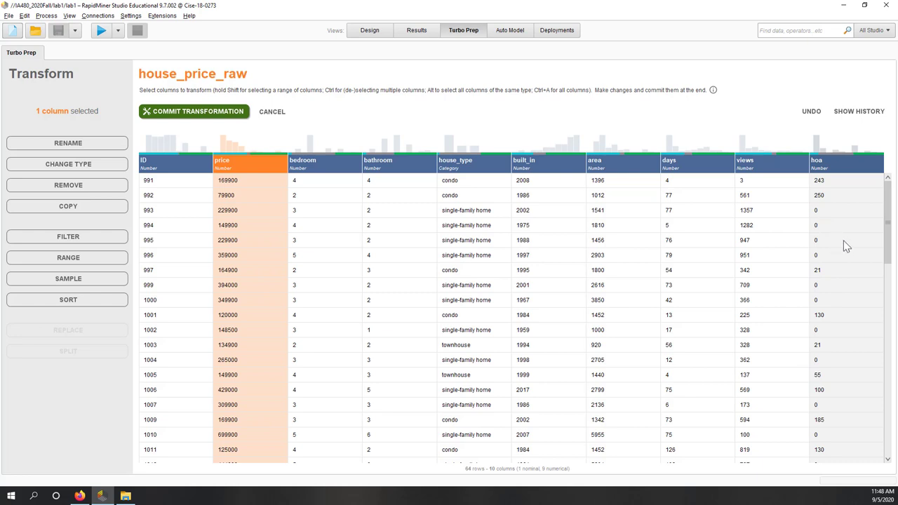
{"action": "scroll", "coordinate": [847, 247], "scroll_direction": "up", "scroll_amount": 1}
{"action": "scroll", "coordinate": [847, 247], "scroll_direction": "down", "scroll_amount": 1}
{"action": "left_click", "coordinate": [188, 113]}
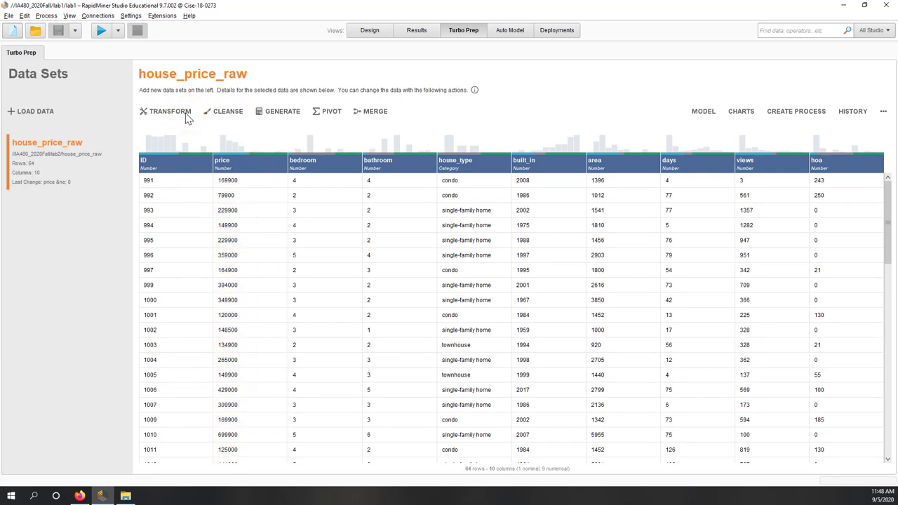
{"action": "scroll", "coordinate": [278, 251], "scroll_direction": "down", "scroll_amount": 3}
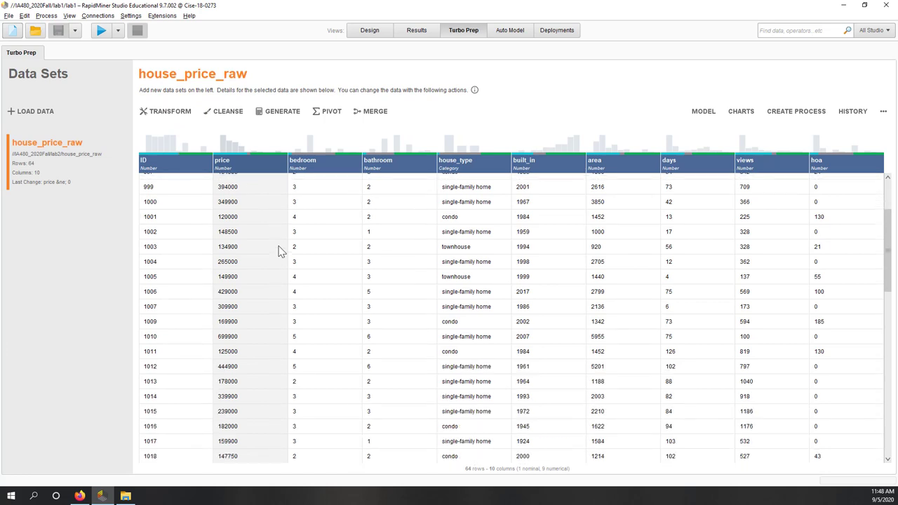
{"action": "scroll", "coordinate": [279, 251], "scroll_direction": "up", "scroll_amount": 3}
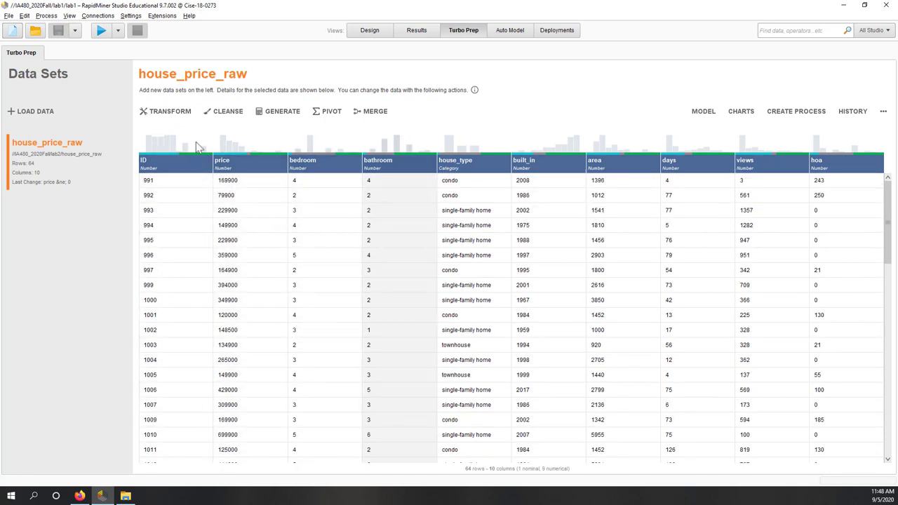
{"action": "left_click", "coordinate": [168, 111]}
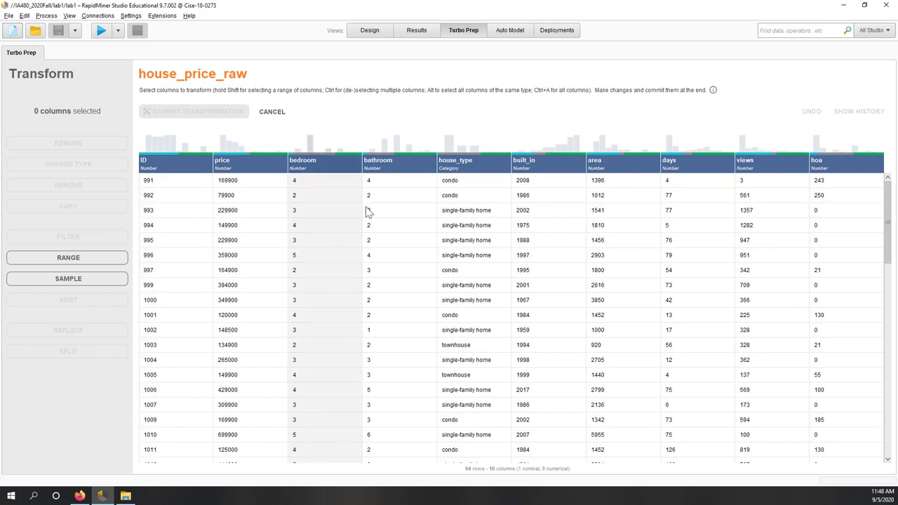
{"action": "left_click", "coordinate": [453, 165]}
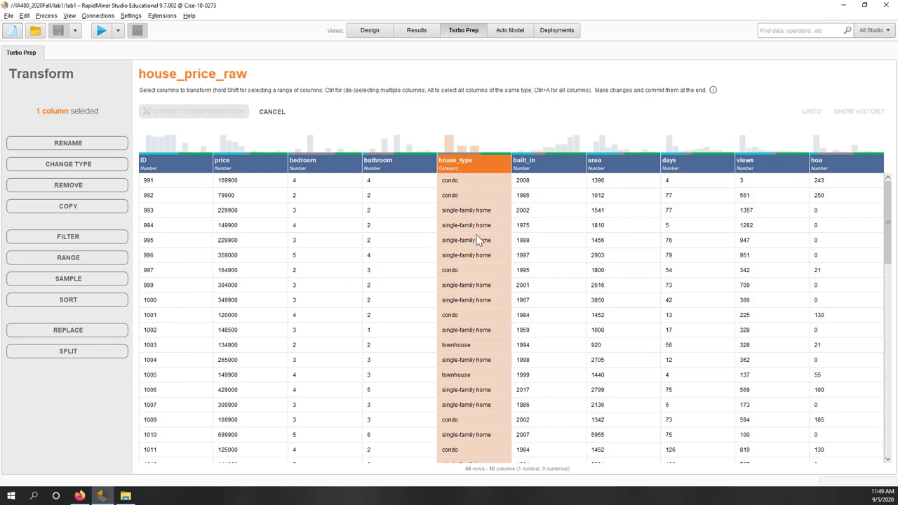
{"action": "scroll", "coordinate": [477, 240], "scroll_direction": "down", "scroll_amount": 3}
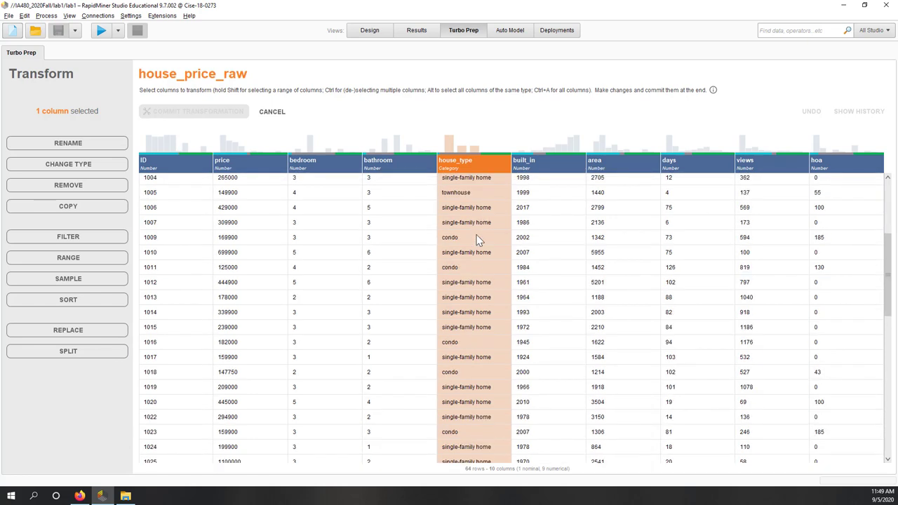
{"action": "scroll", "coordinate": [478, 239], "scroll_direction": "up", "scroll_amount": 3}
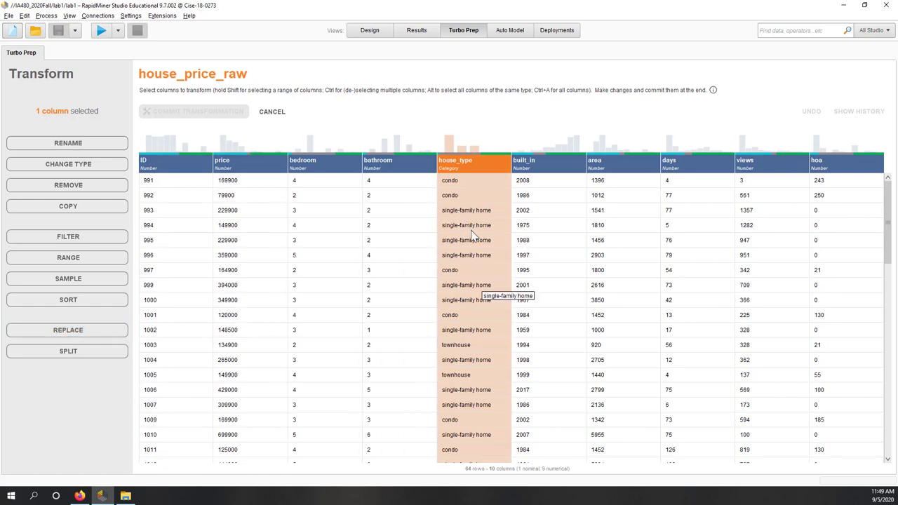
{"action": "left_click", "coordinate": [282, 112]}
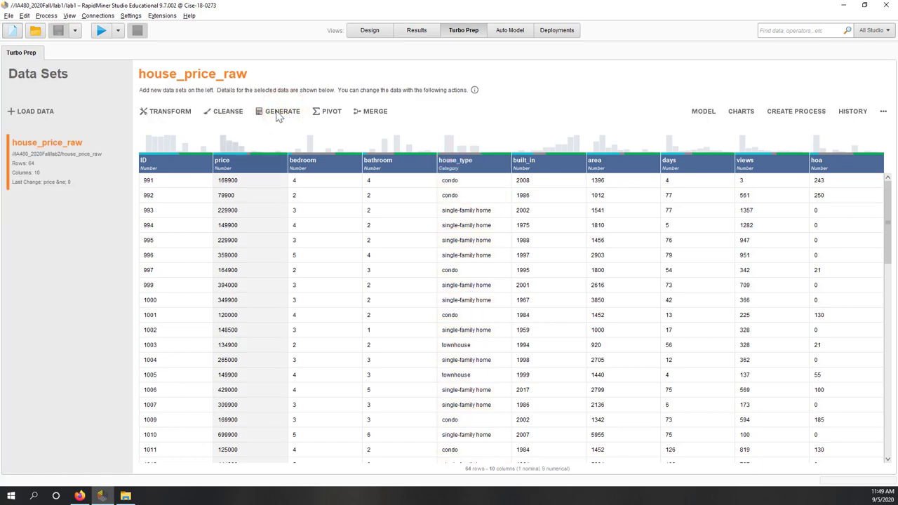
Start cleansing house_price_raw, look over its rows, and view the threshold settings for removing low-quality columns
{"action": "left_click", "coordinate": [226, 117]}
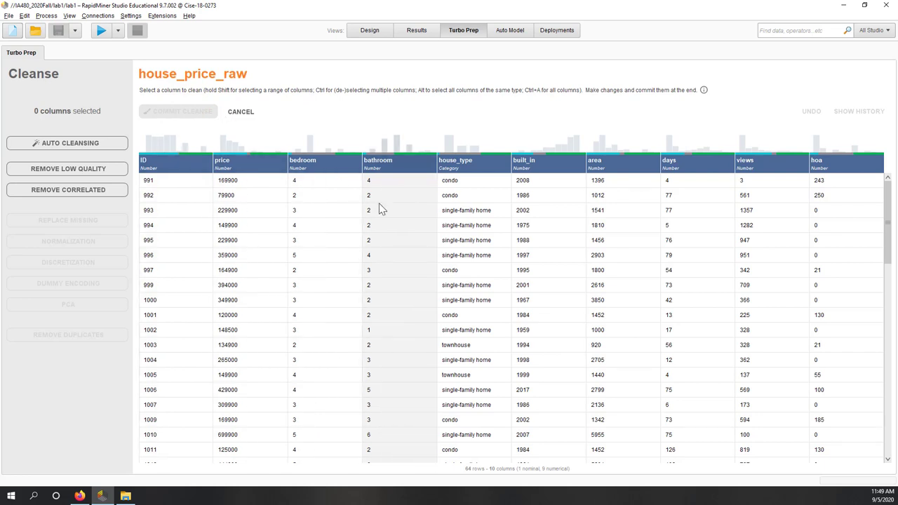
{"action": "scroll", "coordinate": [381, 262], "scroll_direction": "down", "scroll_amount": 3}
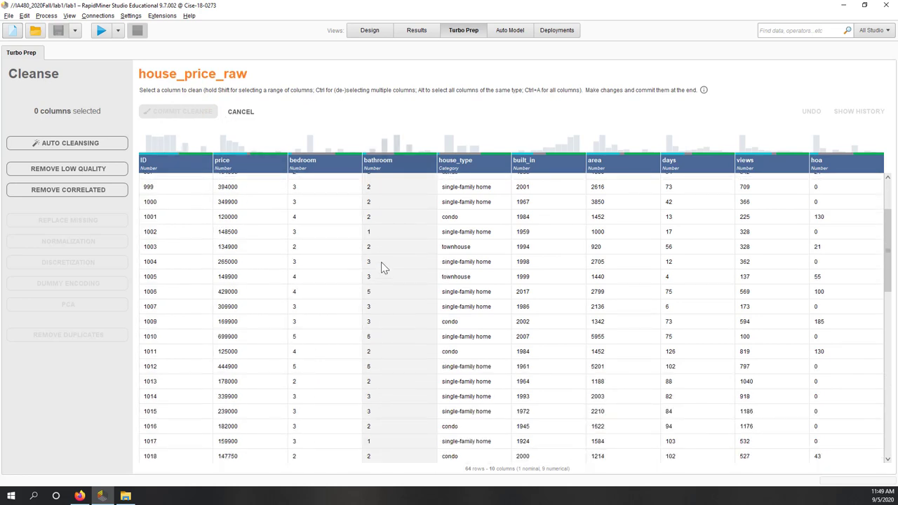
{"action": "scroll", "coordinate": [381, 262], "scroll_direction": "up", "scroll_amount": 3}
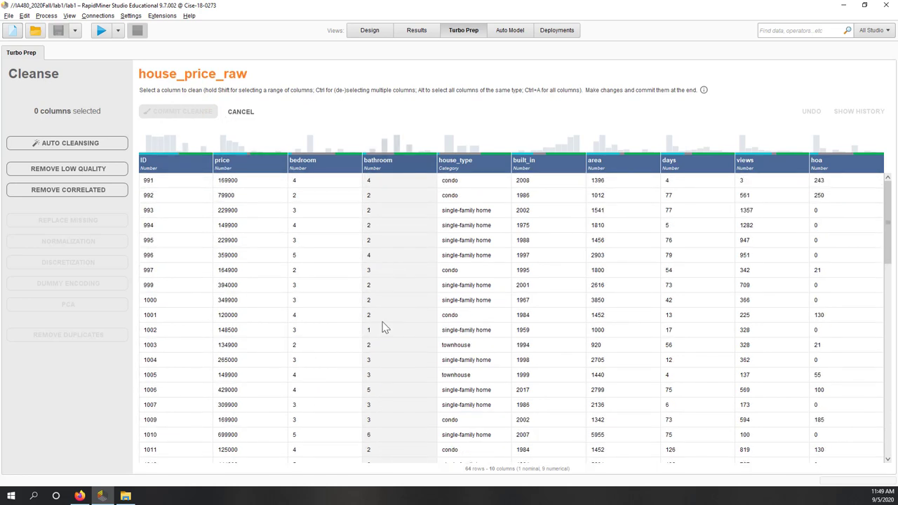
{"action": "scroll", "coordinate": [385, 328], "scroll_direction": "down", "scroll_amount": 3}
{"action": "scroll", "coordinate": [385, 330], "scroll_direction": "up", "scroll_amount": 3}
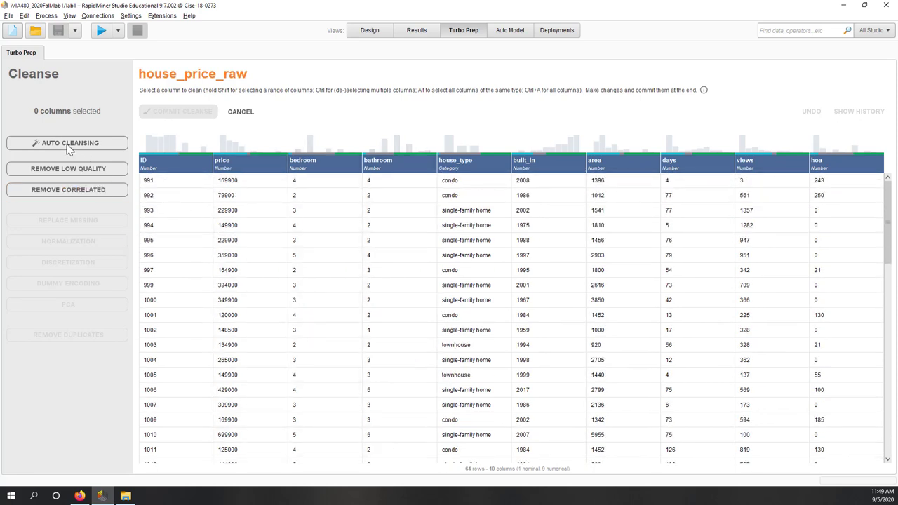
{"action": "left_click", "coordinate": [68, 147]}
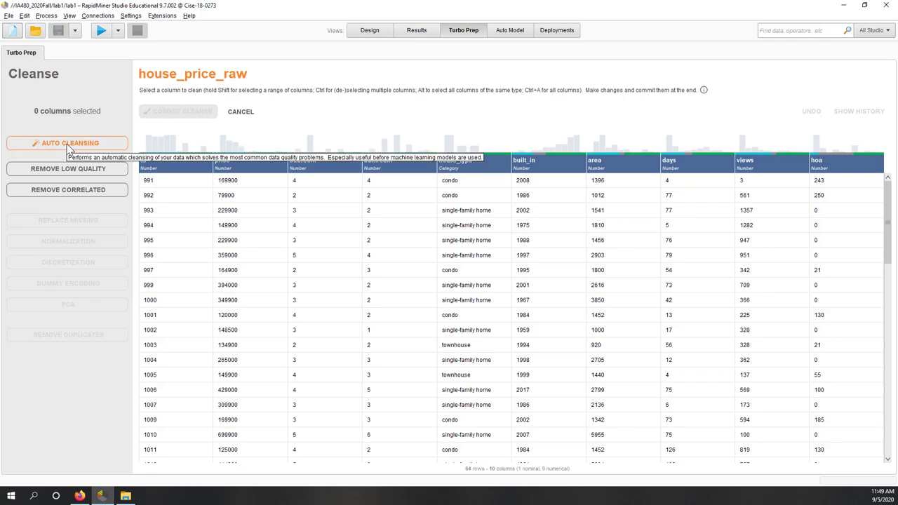
{"action": "mouse_move", "coordinate": [219, 141]}
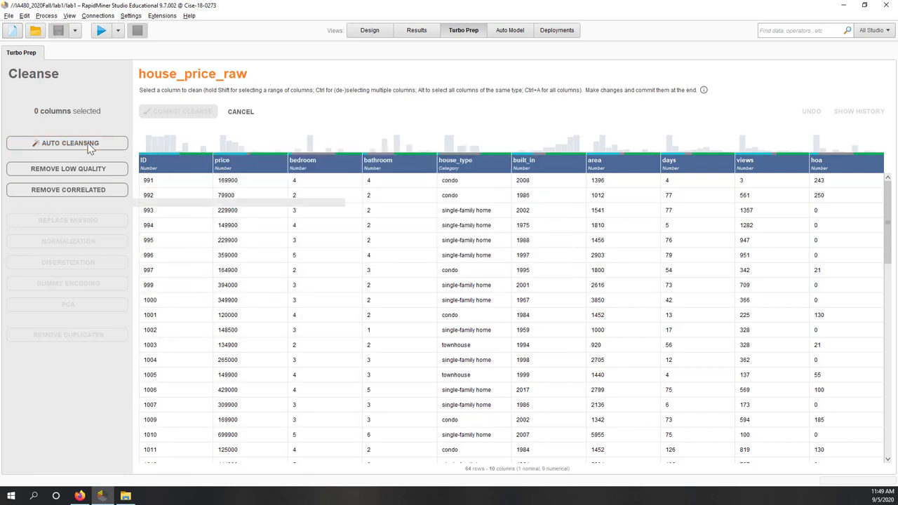
{"action": "left_click", "coordinate": [90, 146]}
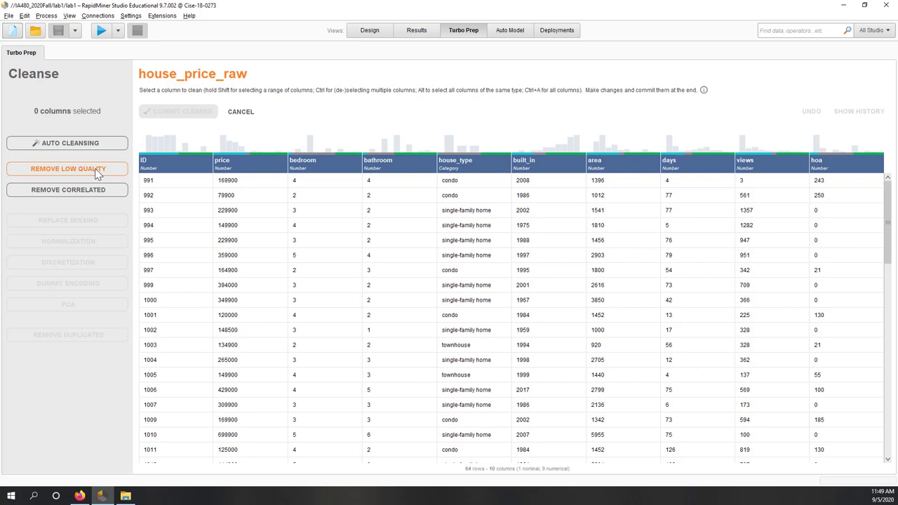
{"action": "left_click", "coordinate": [97, 174]}
{"action": "left_click", "coordinate": [90, 170]}
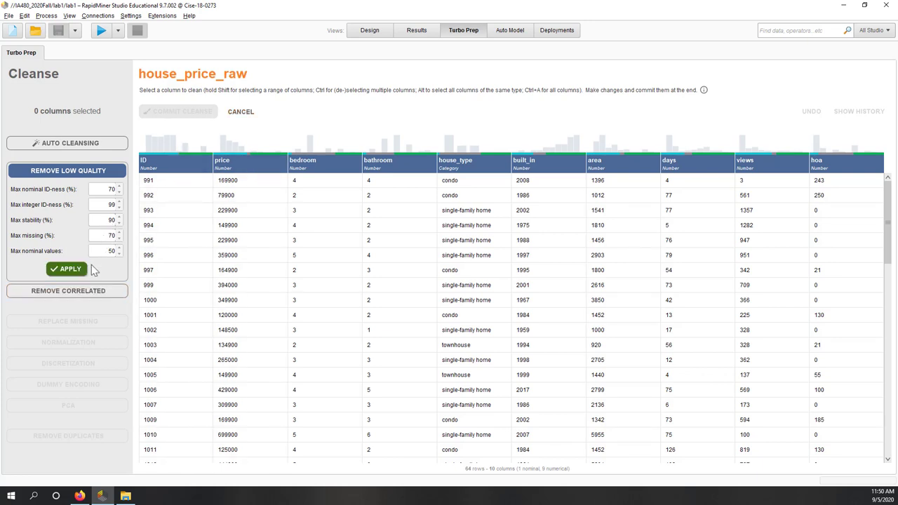
Inspect the maximum correlation setting of Remove Correlated with the bedroom and bathroom columns selected, and close it without applying
{"action": "left_click", "coordinate": [82, 290]}
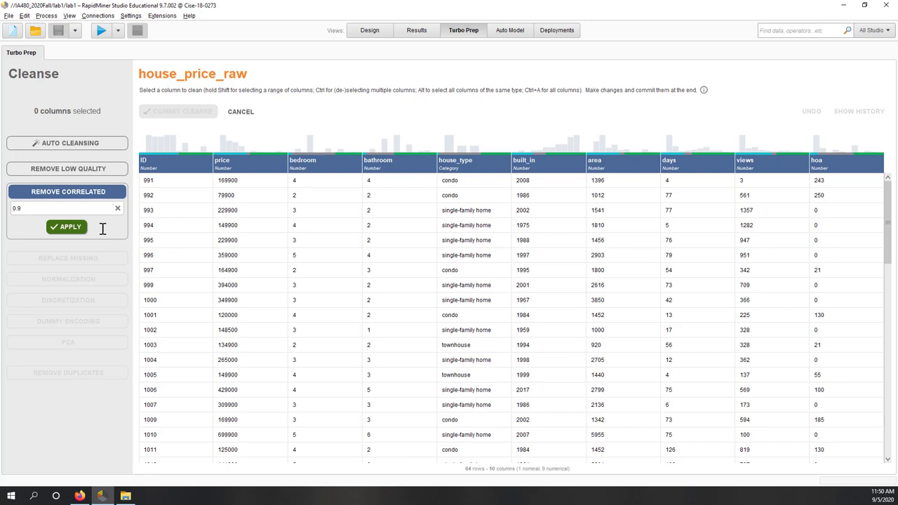
{"action": "left_click", "coordinate": [118, 208]}
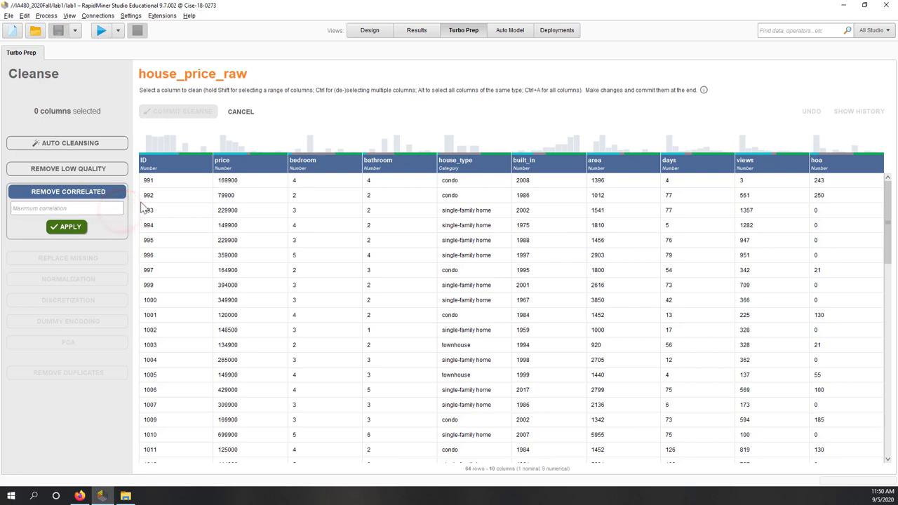
{"action": "left_click", "coordinate": [305, 138]}
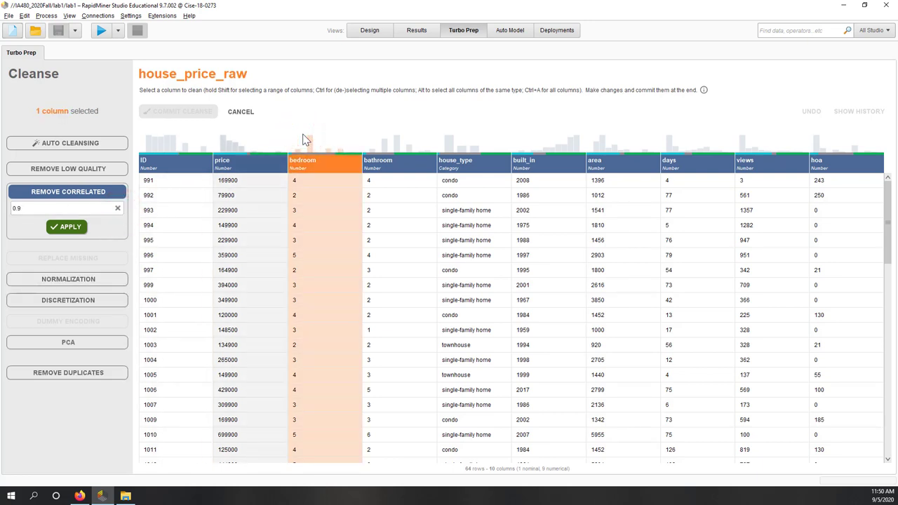
{"action": "left_click", "coordinate": [388, 163]}
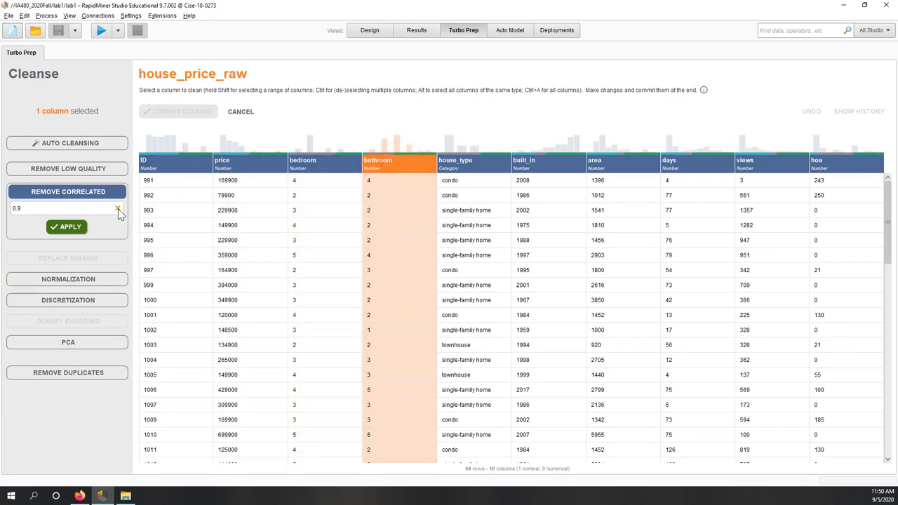
{"action": "left_click", "coordinate": [117, 209]}
{"action": "left_click", "coordinate": [100, 191]}
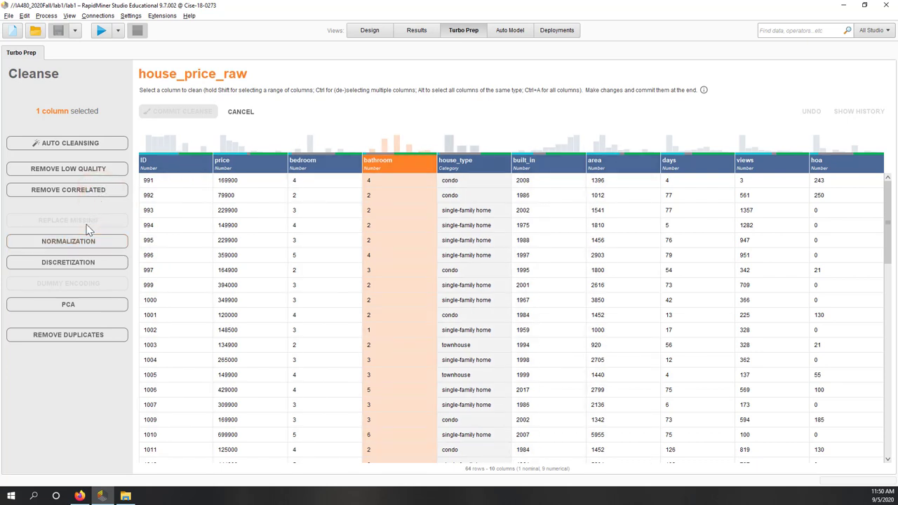
Compare which cleansing operations are offered for the price, house_type and bathroom columns, such as normalization, discretization, dummy encoding and PCA
{"action": "left_click", "coordinate": [247, 168]}
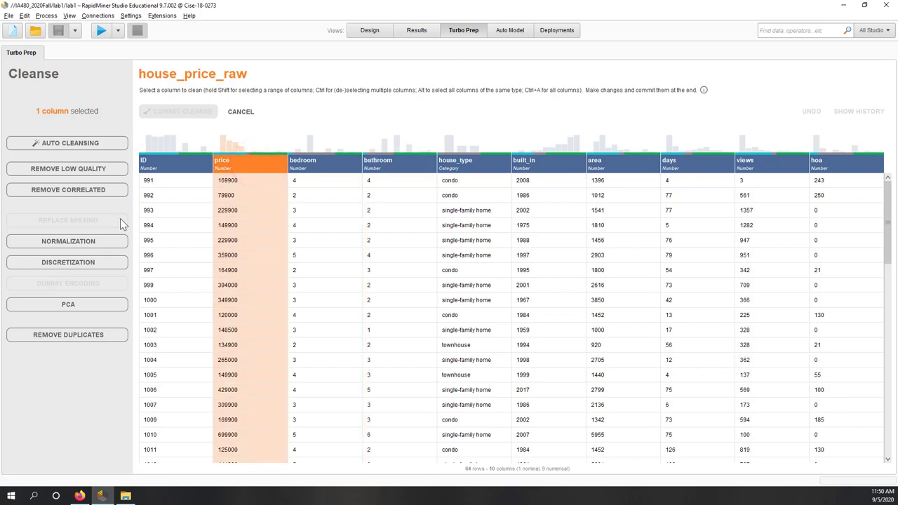
{"action": "scroll", "coordinate": [440, 345], "scroll_direction": "down", "scroll_amount": 5}
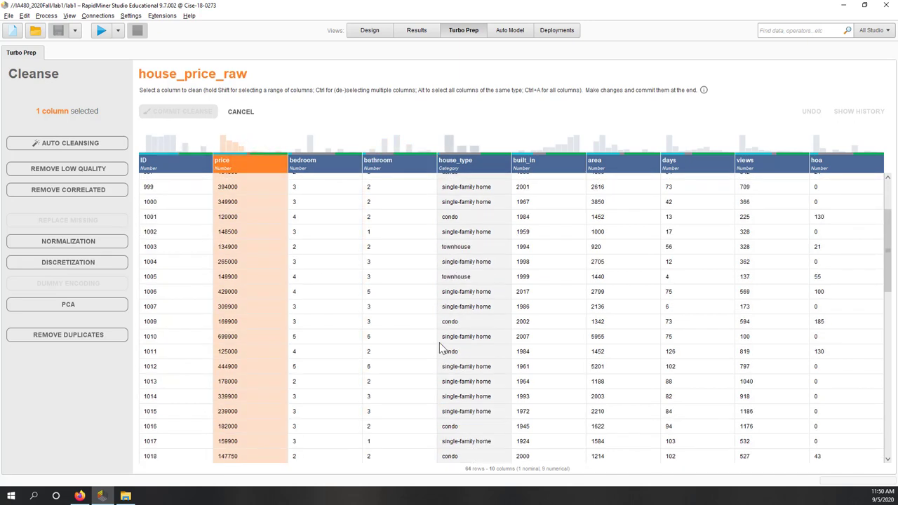
{"action": "scroll", "coordinate": [440, 348], "scroll_direction": "up", "scroll_amount": 5}
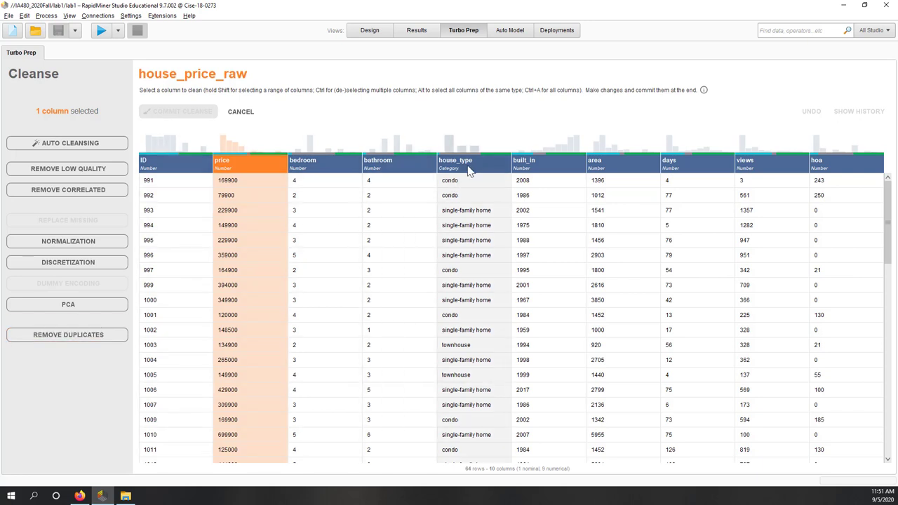
{"action": "left_click", "coordinate": [465, 165]}
{"action": "scroll", "coordinate": [475, 333], "scroll_direction": "down", "scroll_amount": 5}
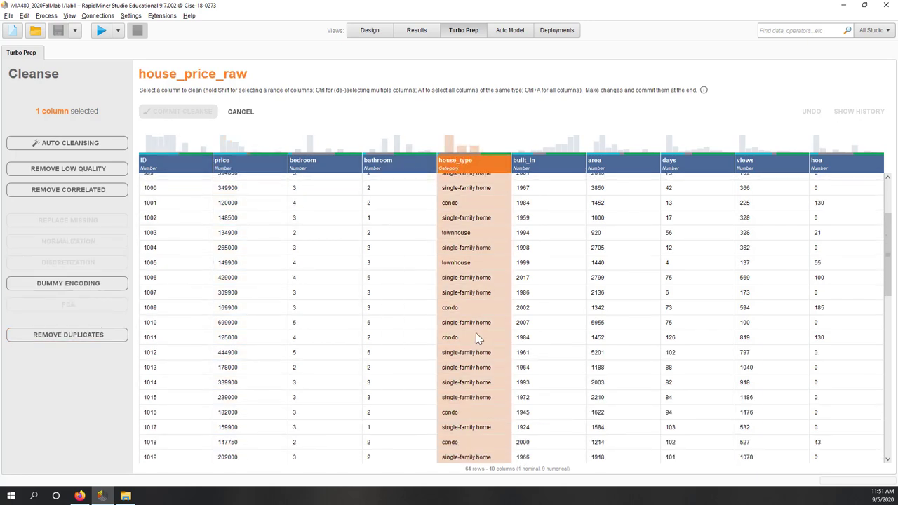
{"action": "scroll", "coordinate": [475, 332], "scroll_direction": "up", "scroll_amount": 5}
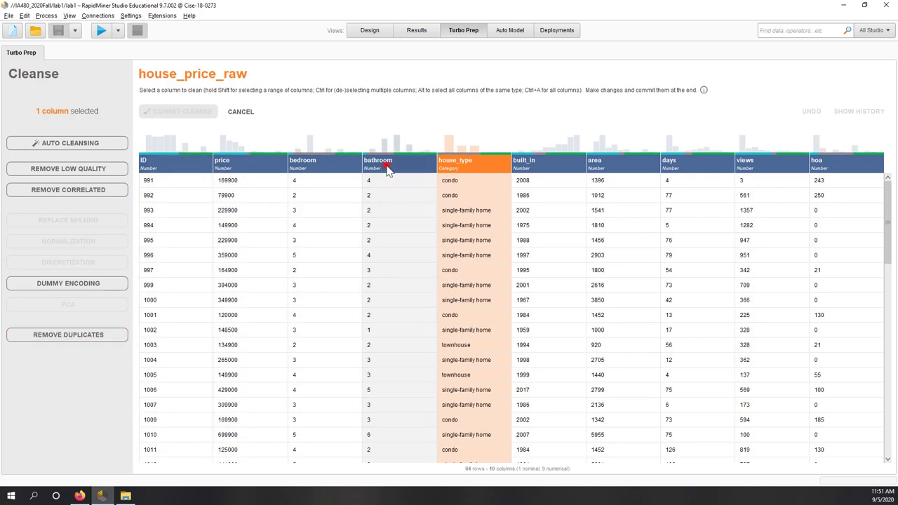
{"action": "left_click", "coordinate": [389, 168]}
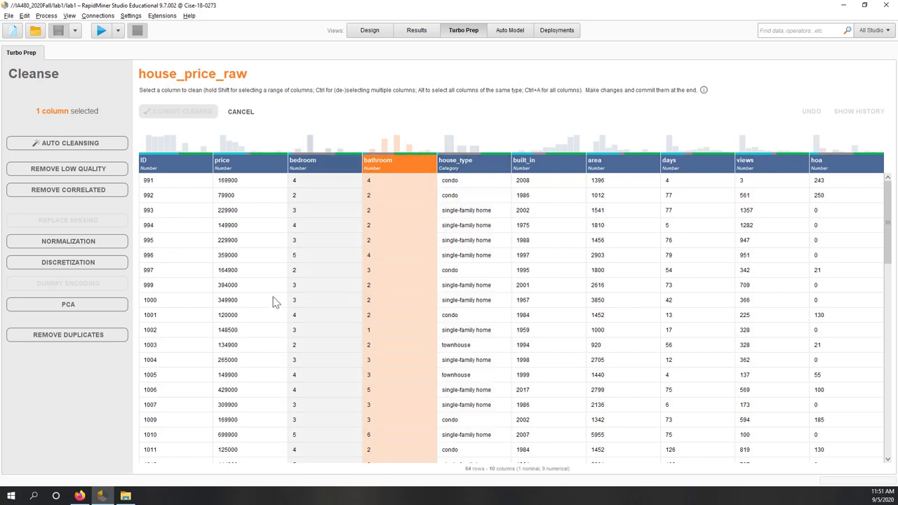
{"action": "left_click", "coordinate": [68, 305]}
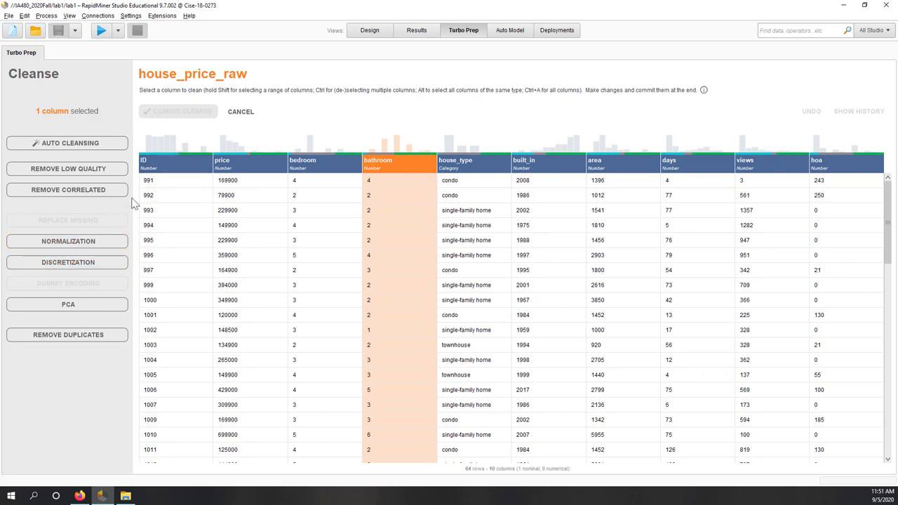
Leave the cleansing of house_price_raw without committing and examine the price and area columns
{"action": "left_click", "coordinate": [239, 116]}
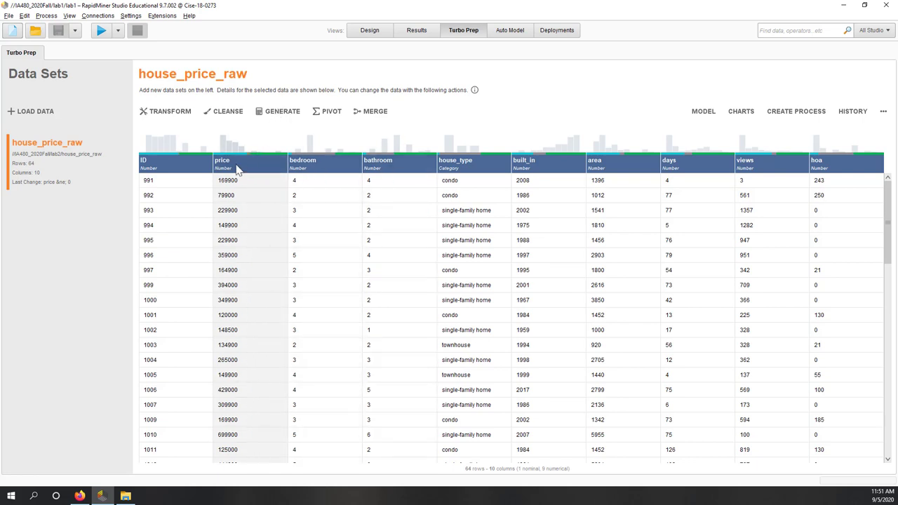
{"action": "left_click", "coordinate": [236, 171]}
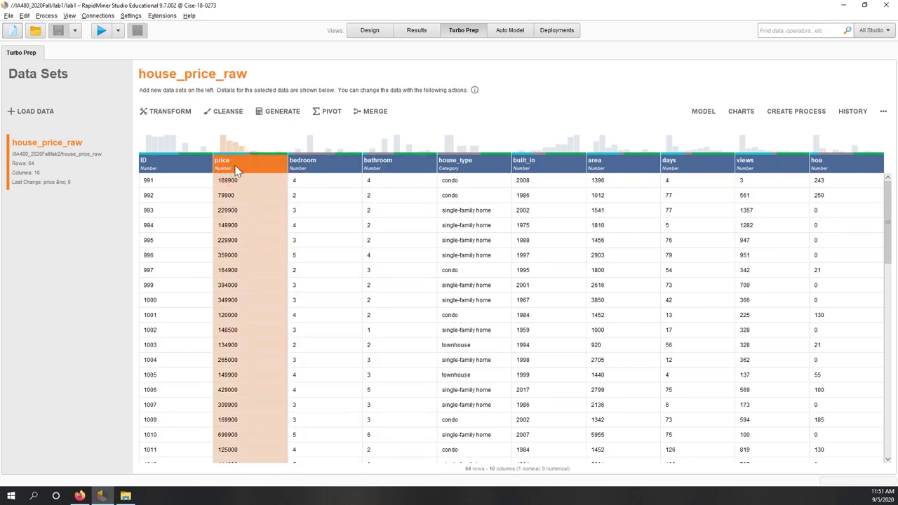
{"action": "left_click", "coordinate": [626, 171]}
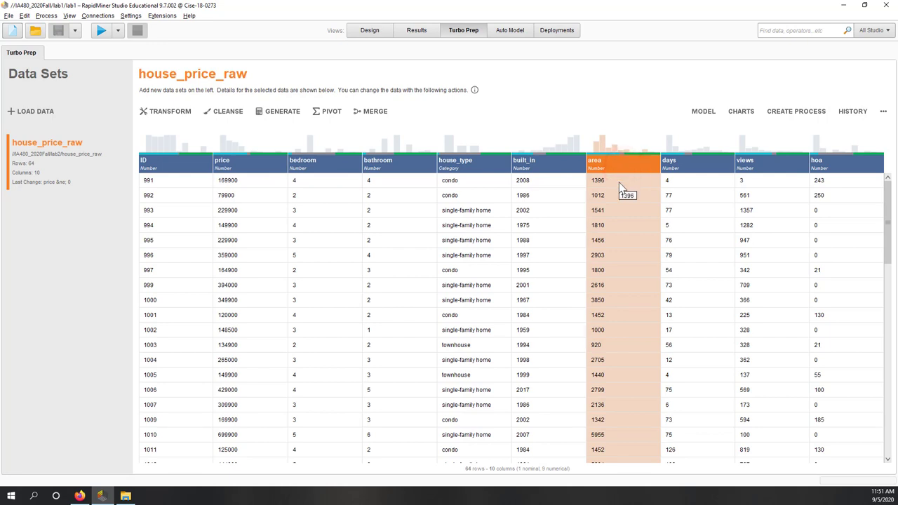
{"action": "mouse_move", "coordinate": [620, 188]}
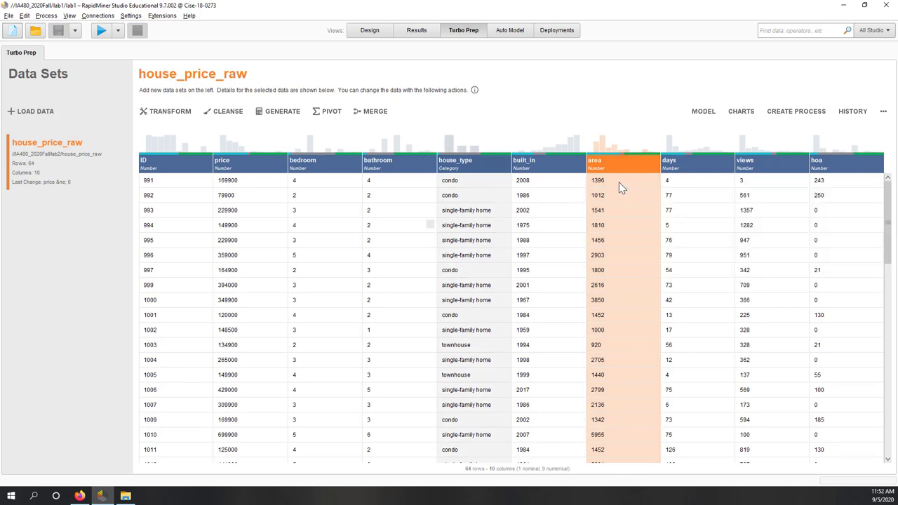
{"action": "left_click", "coordinate": [239, 170]}
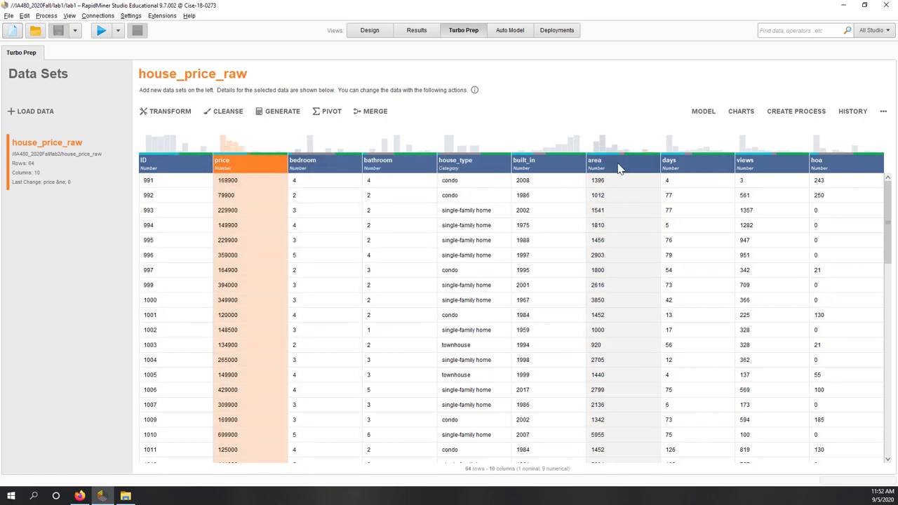
{"action": "left_click", "coordinate": [618, 166]}
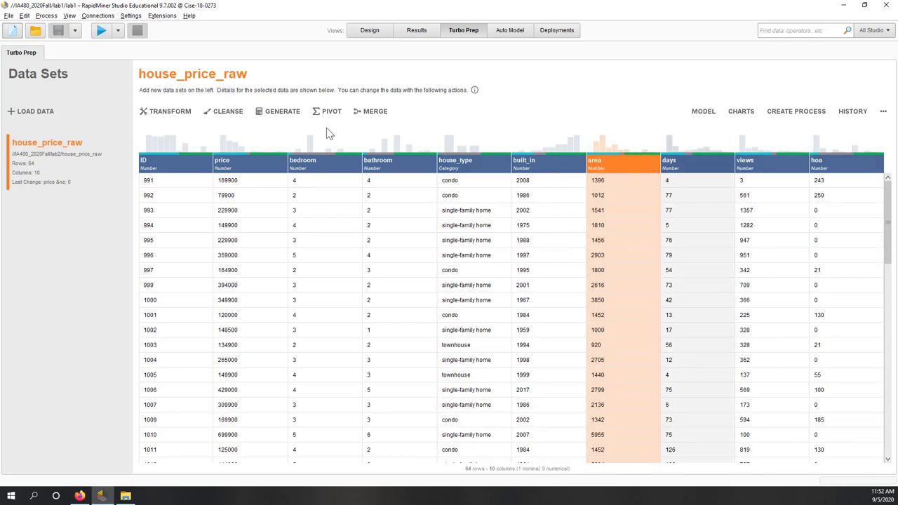
Start generating a new column named unit_price with the formula [price]/[area]
{"action": "left_click", "coordinate": [275, 116]}
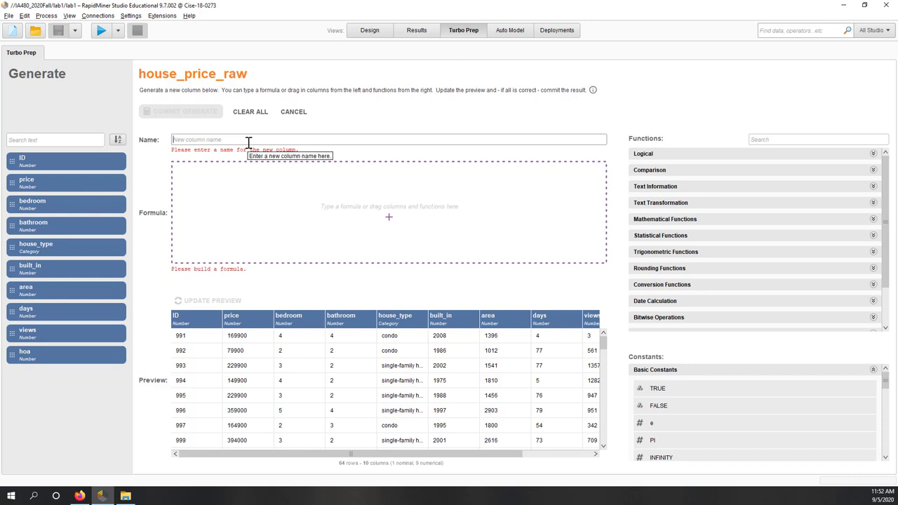
{"action": "left_click", "coordinate": [248, 140]}
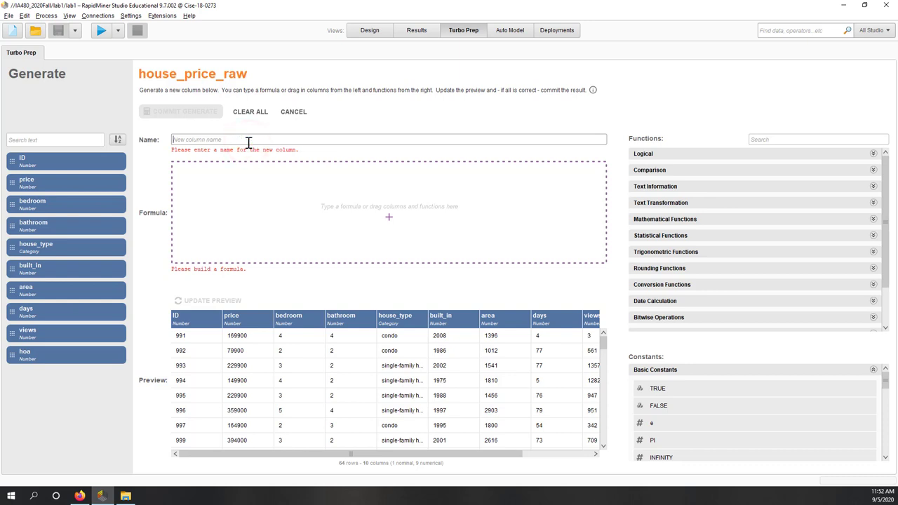
{"action": "type", "text": "unit_price"}
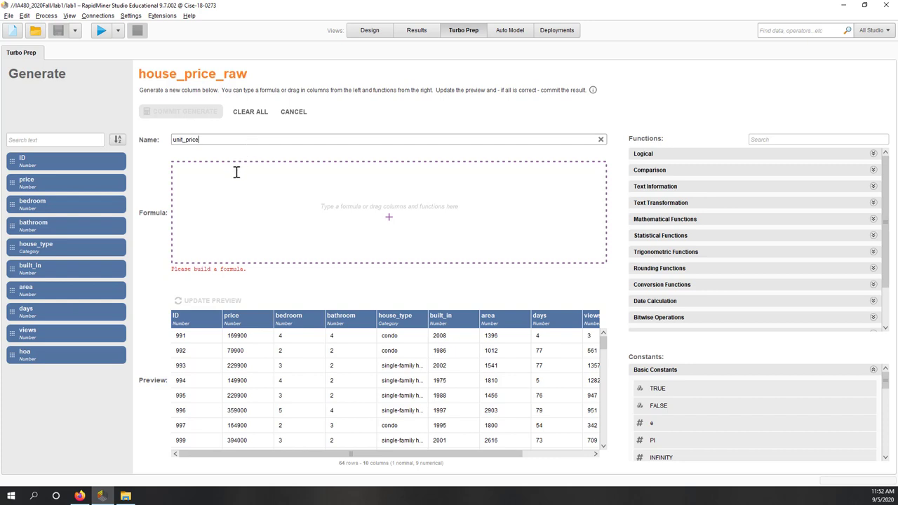
{"action": "left_click", "coordinate": [230, 187]}
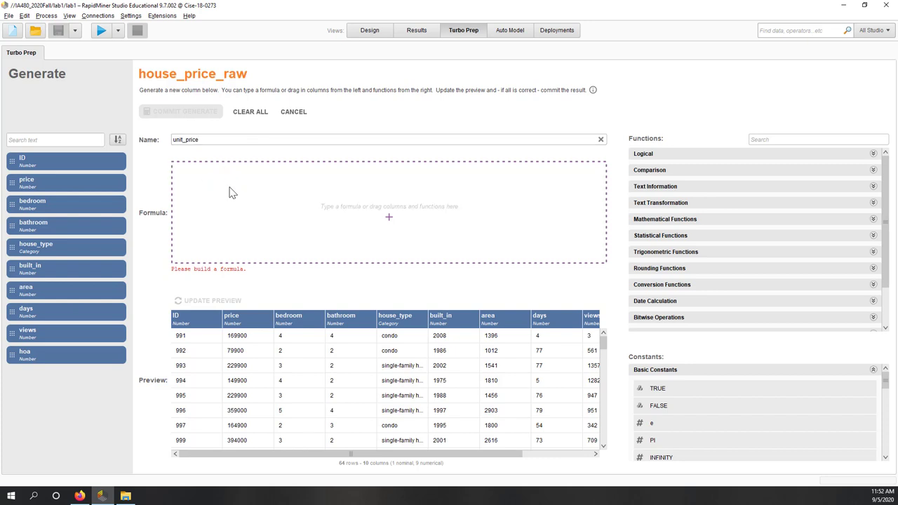
{"action": "left_click_drag", "start_coordinate": [85, 183], "coordinate": [249, 196]}
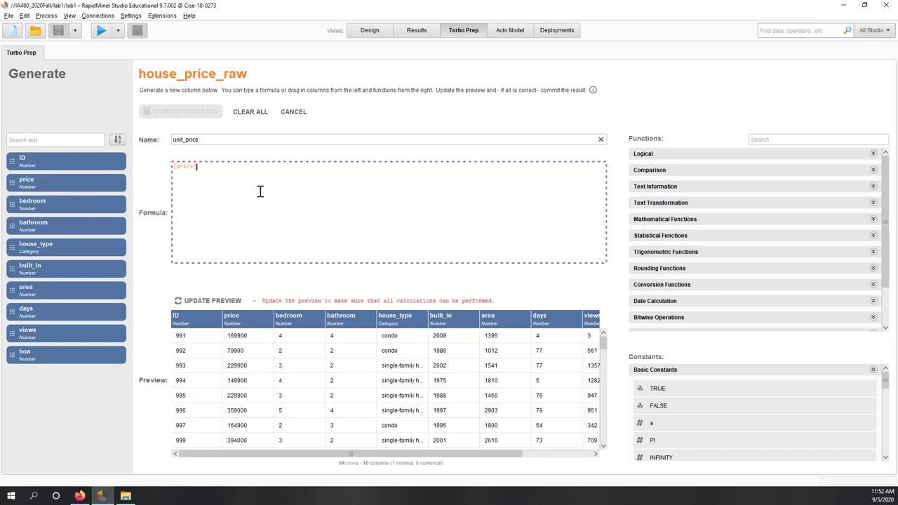
{"action": "type", "text": "/"}
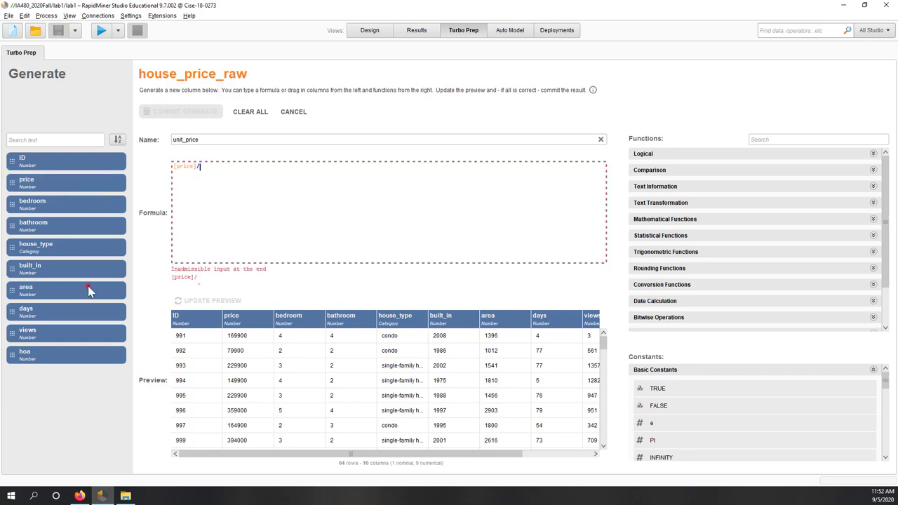
{"action": "left_click_drag", "start_coordinate": [88, 285], "coordinate": [359, 190]}
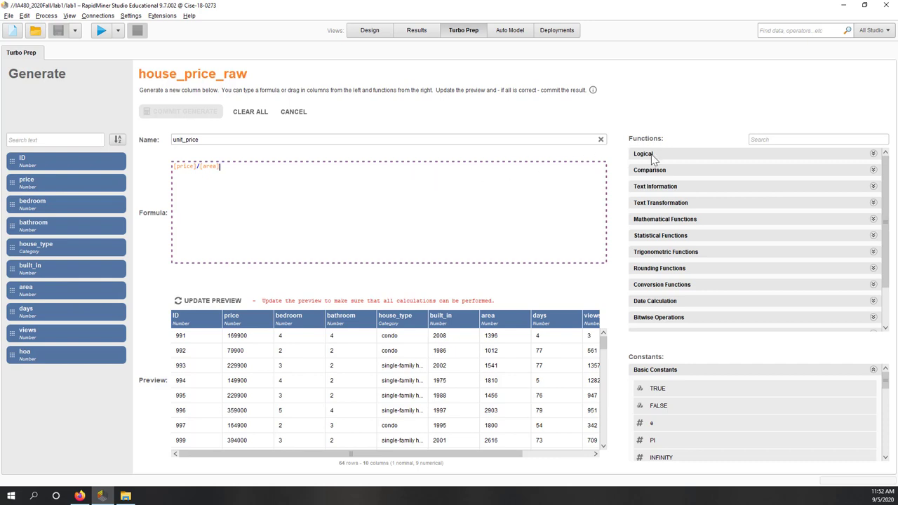
Look through the available function categories and the basic and fuzzy matching constants for building formulas
{"action": "scroll", "coordinate": [659, 256], "scroll_direction": "down", "scroll_amount": 2}
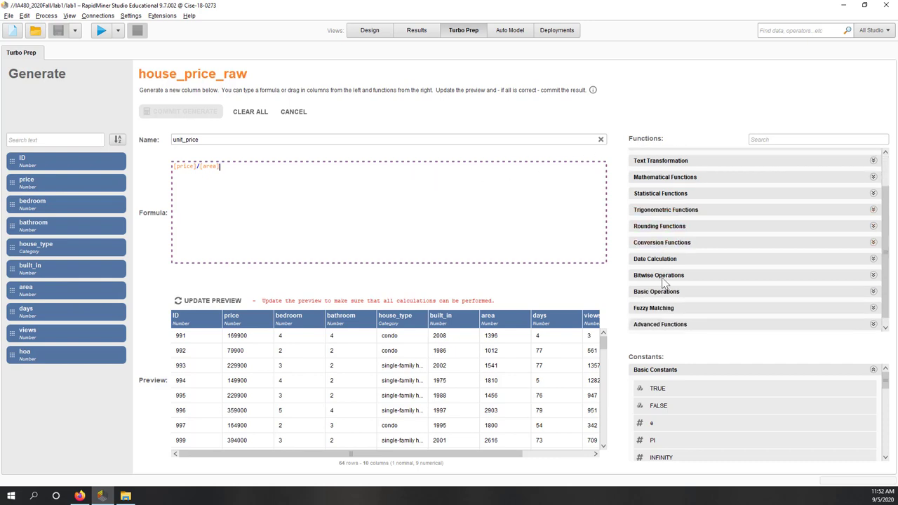
{"action": "scroll", "coordinate": [661, 281], "scroll_direction": "up", "scroll_amount": 2}
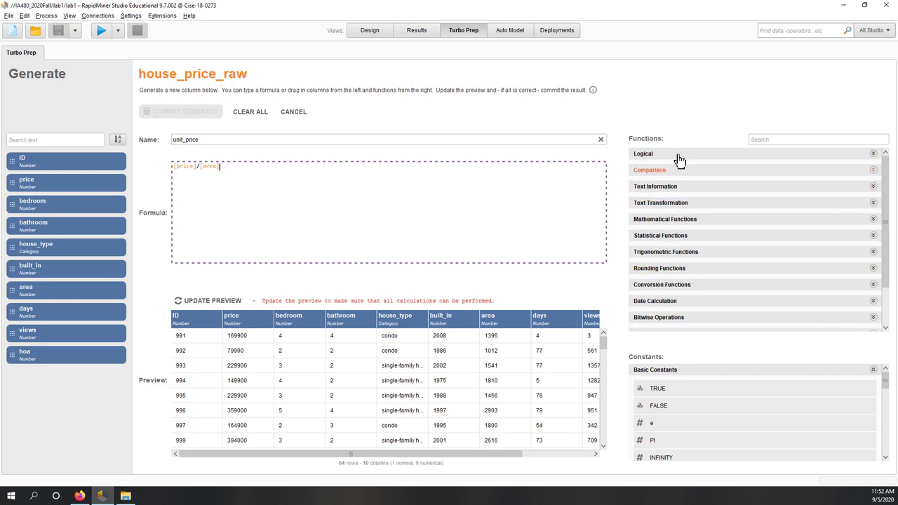
{"action": "scroll", "coordinate": [665, 251], "scroll_direction": "down", "scroll_amount": 3}
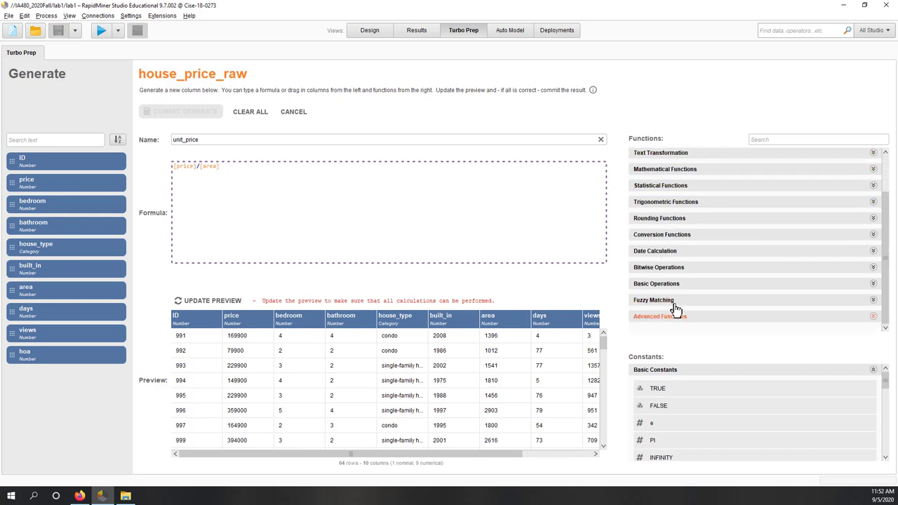
{"action": "scroll", "coordinate": [677, 269], "scroll_direction": "up", "scroll_amount": 3}
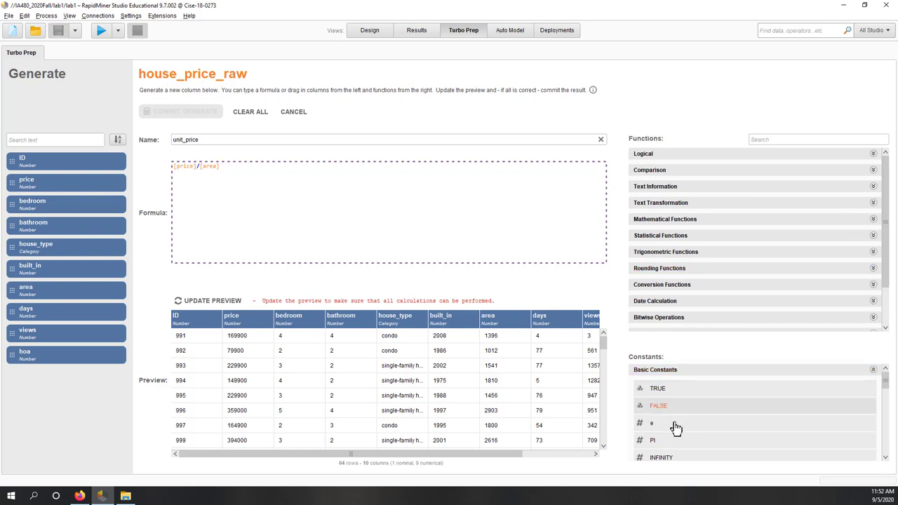
{"action": "scroll", "coordinate": [678, 425], "scroll_direction": "down", "scroll_amount": 2}
{"action": "scroll", "coordinate": [674, 428], "scroll_direction": "down", "scroll_amount": 3}
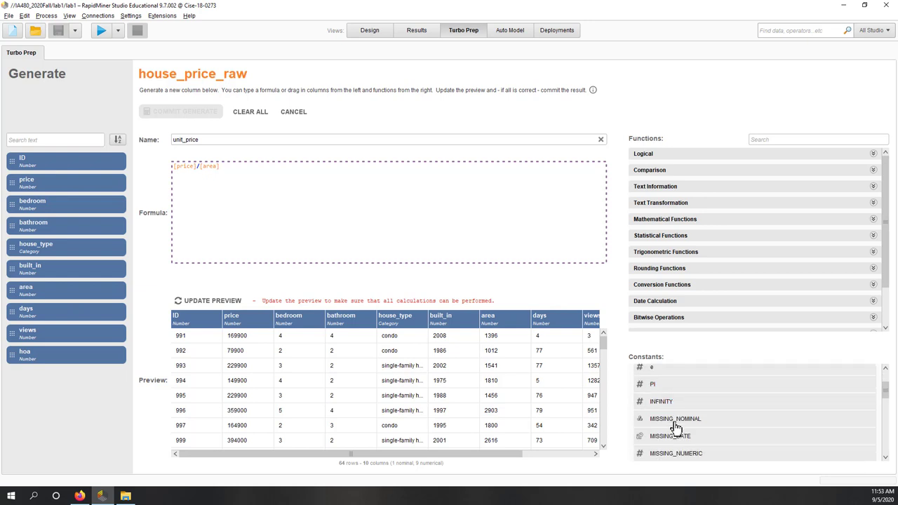
{"action": "scroll", "coordinate": [732, 442], "scroll_direction": "down", "scroll_amount": 5}
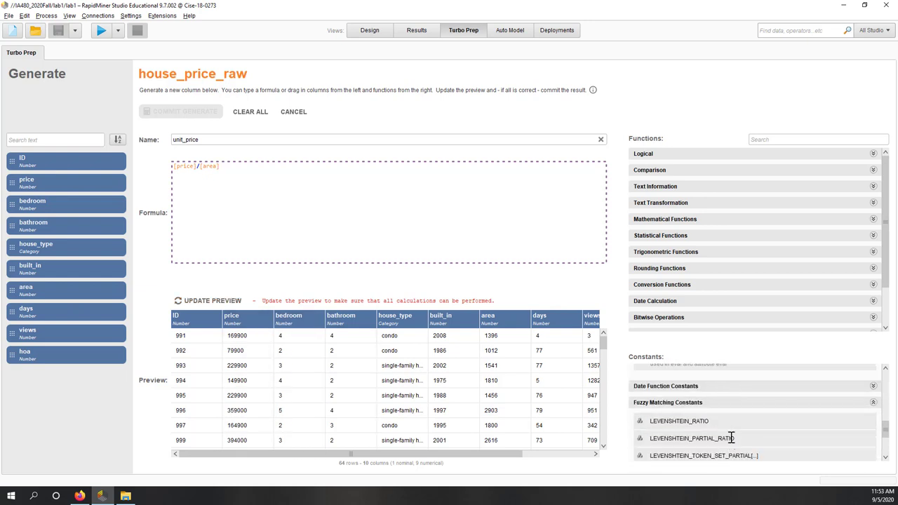
Update the preview of unit_price, check its calculated values, and commit the generated column
{"action": "left_click", "coordinate": [216, 139]}
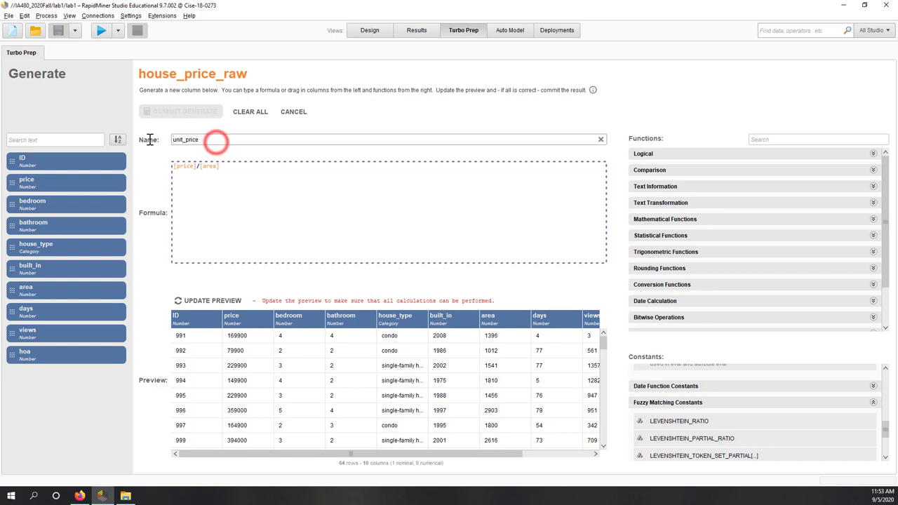
{"action": "left_click", "coordinate": [207, 304]}
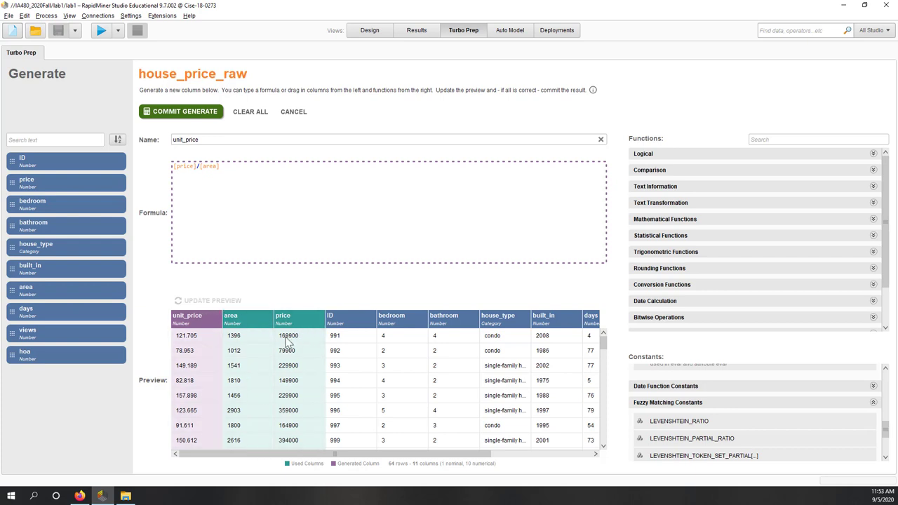
{"action": "scroll", "coordinate": [220, 396], "scroll_direction": "down", "scroll_amount": 2}
{"action": "scroll", "coordinate": [219, 396], "scroll_direction": "down", "scroll_amount": 15}
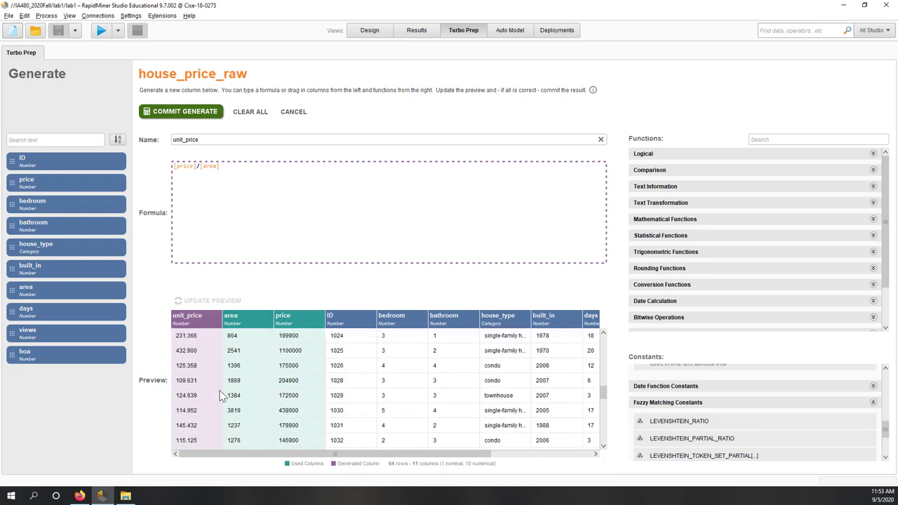
{"action": "scroll", "coordinate": [219, 396], "scroll_direction": "down", "scroll_amount": 10}
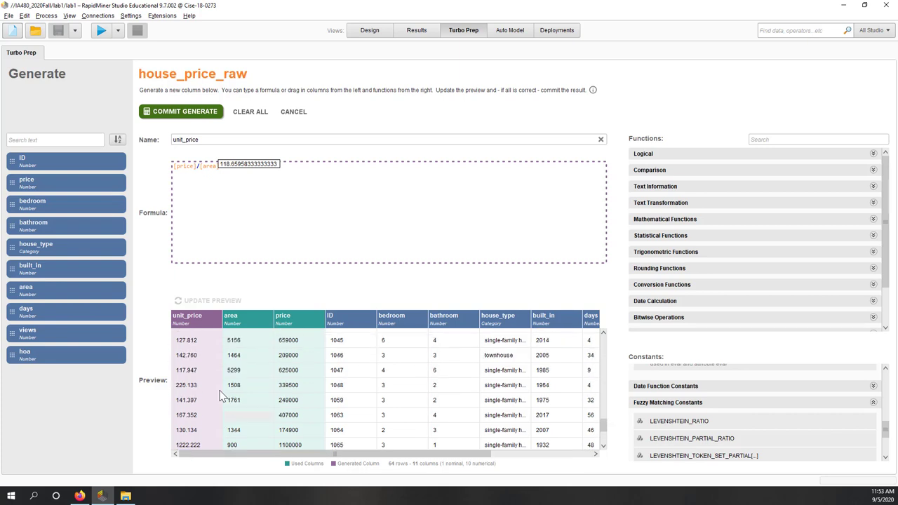
{"action": "scroll", "coordinate": [220, 396], "scroll_direction": "up", "scroll_amount": 3}
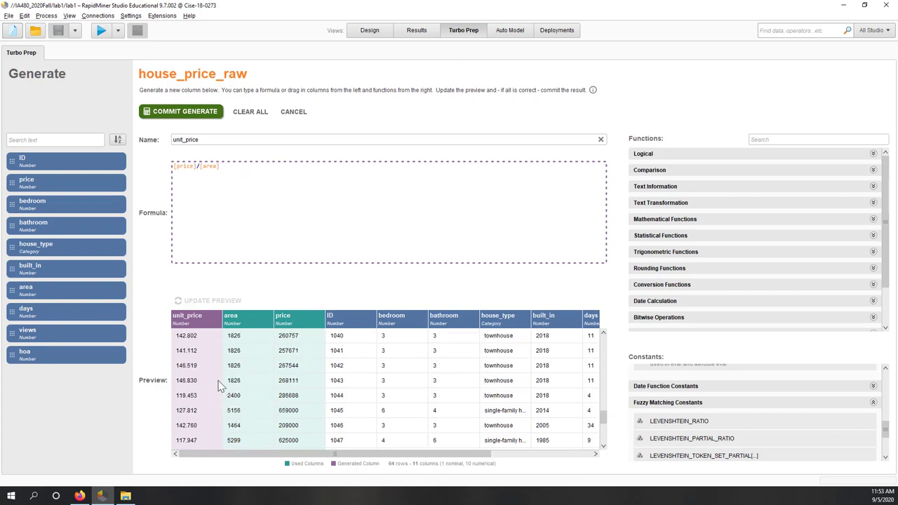
{"action": "left_click", "coordinate": [178, 115]}
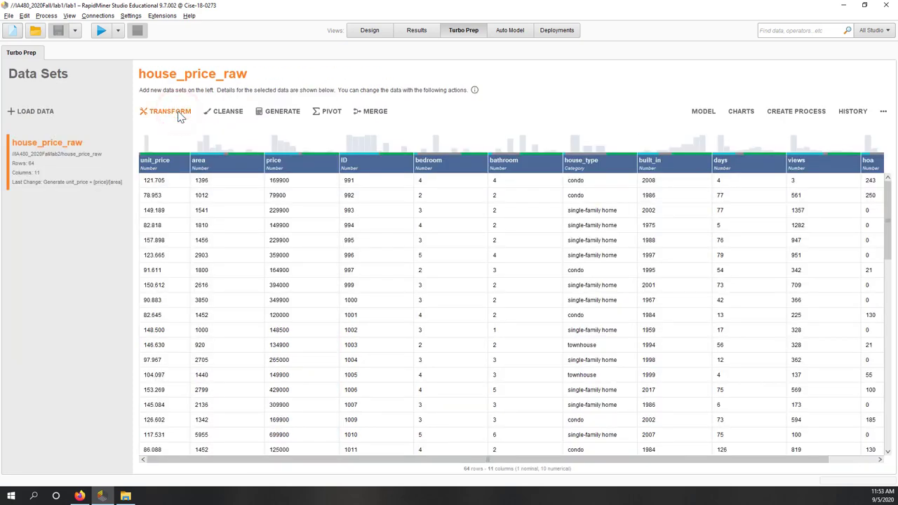
Review the rows of house_price_raw with the generated unit_price column
{"action": "left_click_drag", "start_coordinate": [471, 460], "coordinate": [381, 467]}
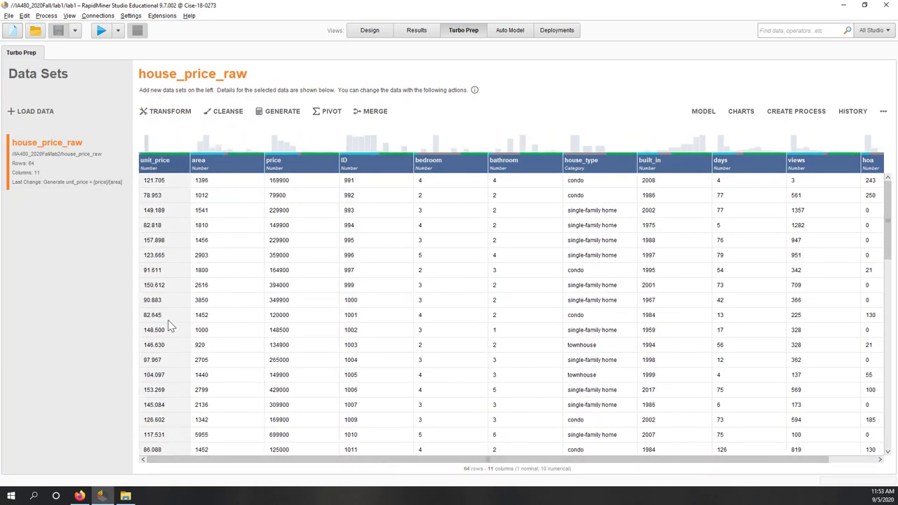
{"action": "scroll", "coordinate": [168, 326], "scroll_direction": "down", "scroll_amount": 3}
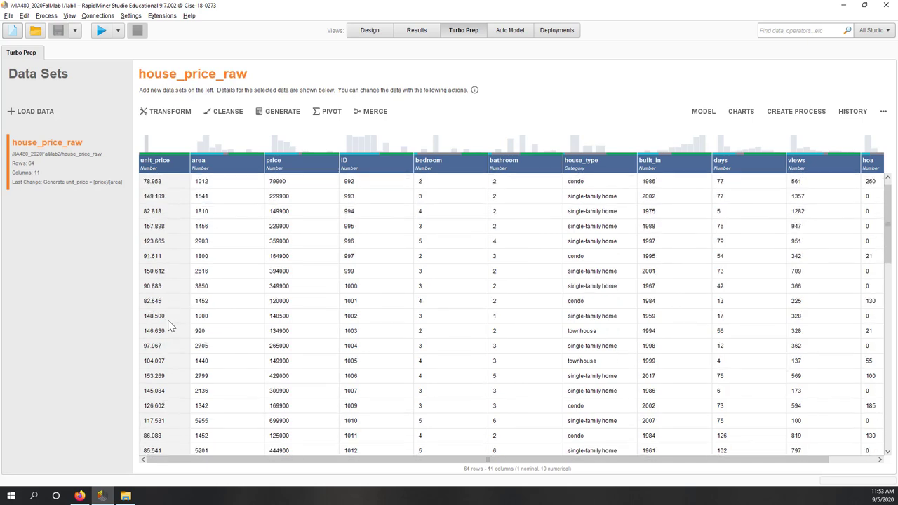
{"action": "scroll", "coordinate": [169, 326], "scroll_direction": "down", "scroll_amount": 3}
{"action": "scroll", "coordinate": [168, 327], "scroll_direction": "up", "scroll_amount": 5}
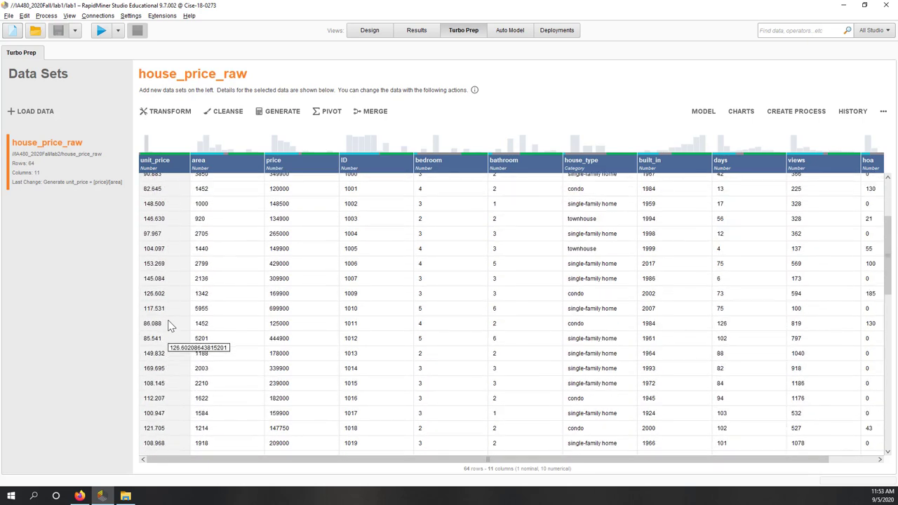
{"action": "scroll", "coordinate": [168, 327], "scroll_direction": "up", "scroll_amount": 2}
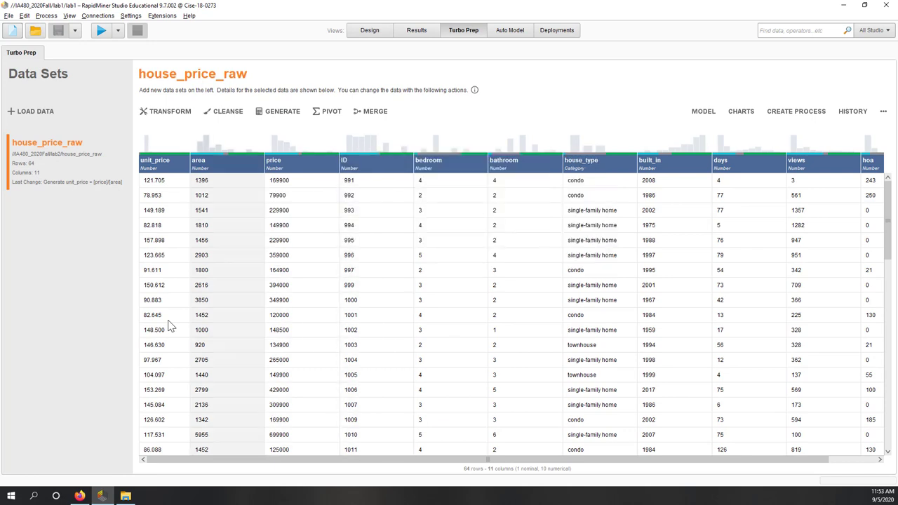
View the Pivot setup and the Merge options, including the choice of second data set, and cancel both without committing
{"action": "left_click", "coordinate": [330, 111]}
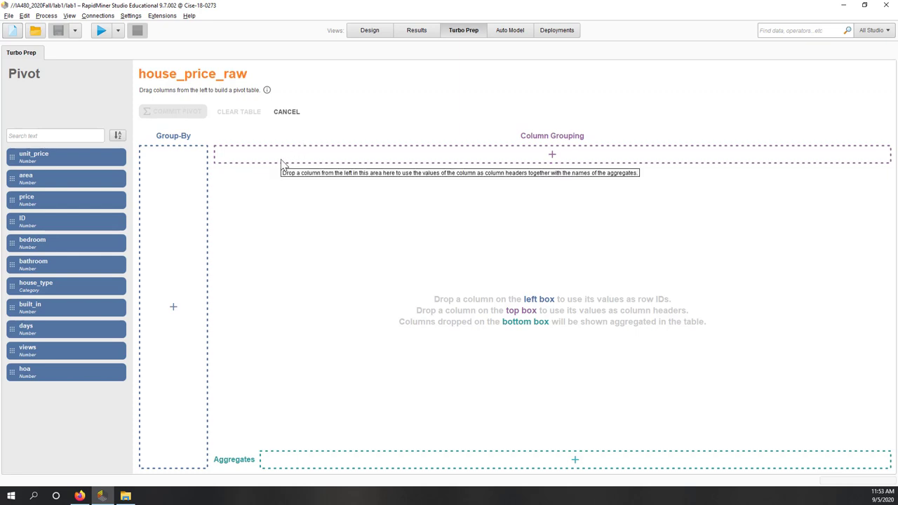
{"action": "left_click", "coordinate": [288, 113]}
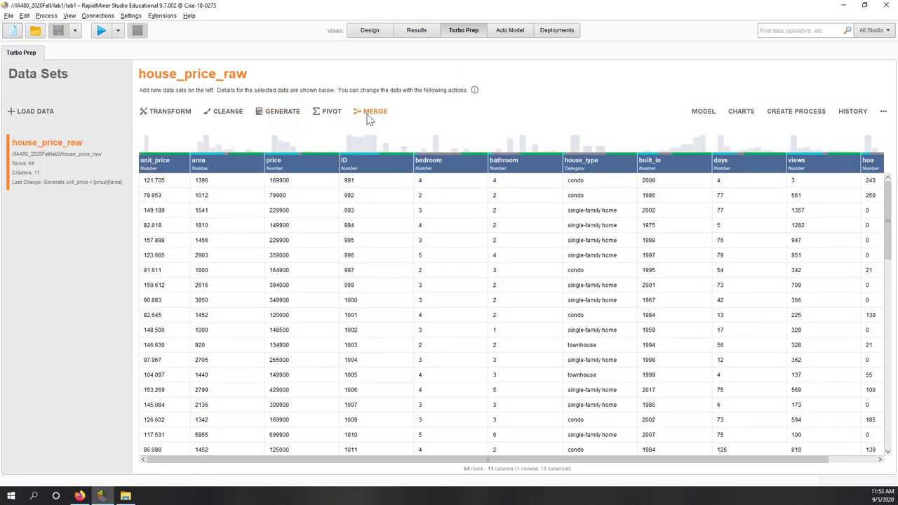
{"action": "left_click", "coordinate": [369, 113]}
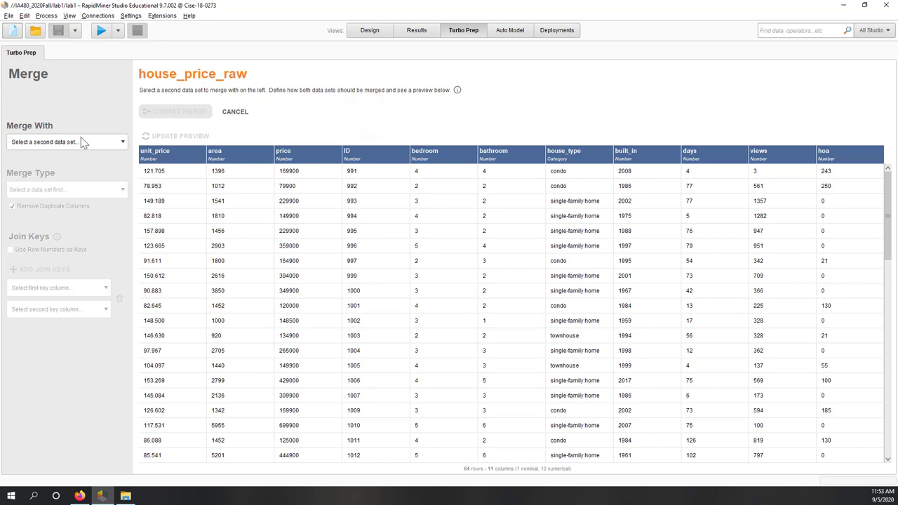
{"action": "left_click", "coordinate": [81, 142]}
{"action": "left_click", "coordinate": [87, 179]}
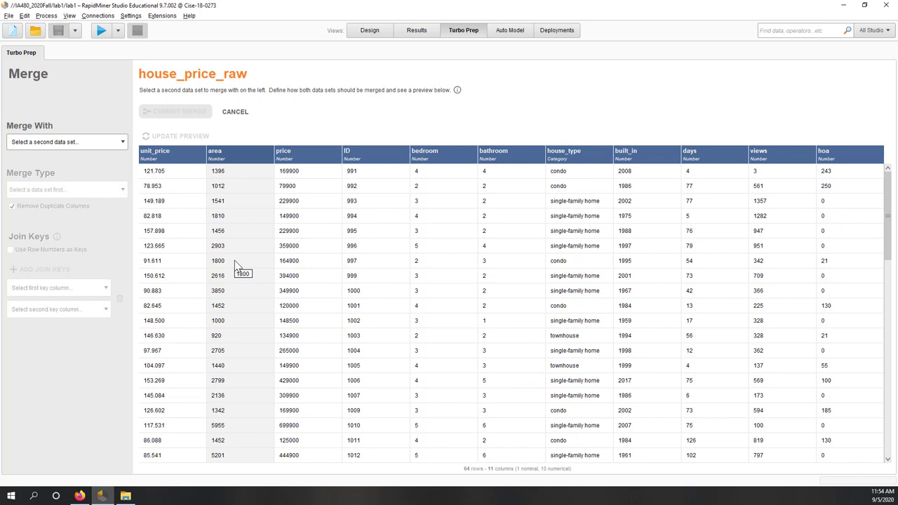
{"action": "left_click", "coordinate": [236, 116]}
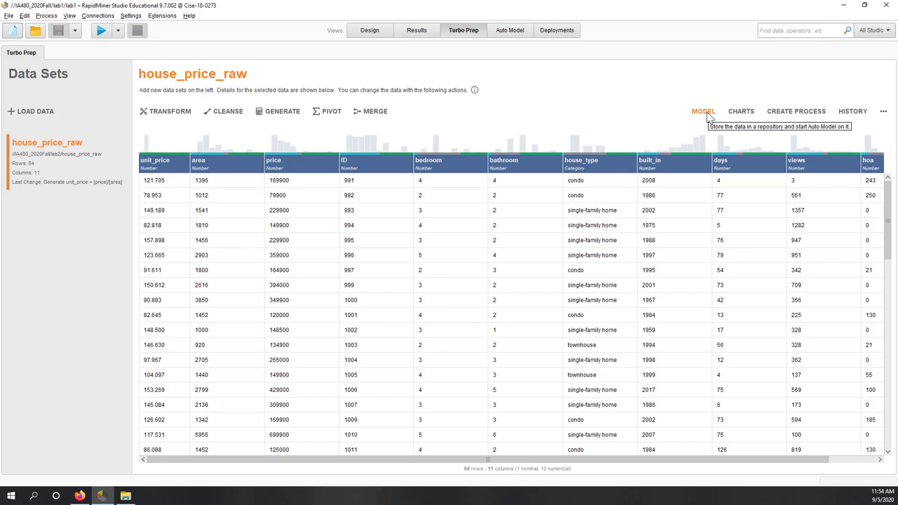
{"action": "left_click", "coordinate": [750, 114]}
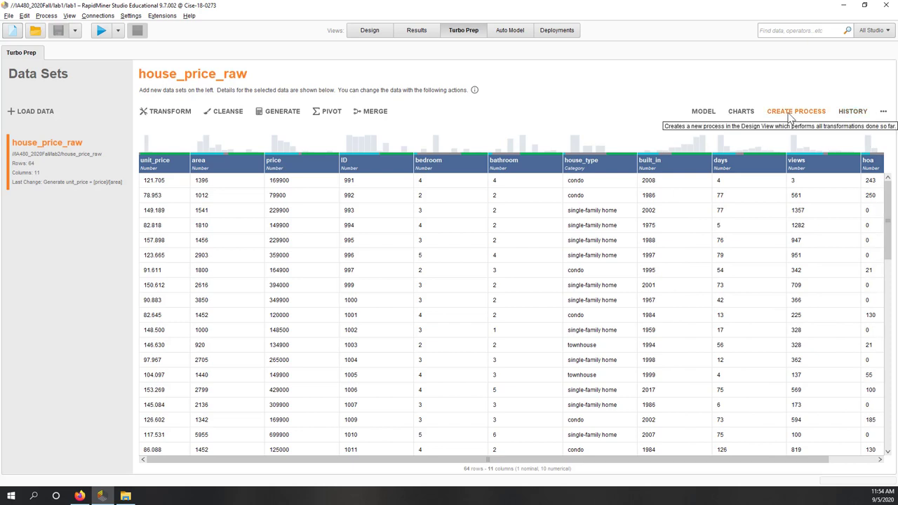
Create a design process from the transformations done on house_price_raw and look over its chain of operators
{"action": "left_click", "coordinate": [790, 112]}
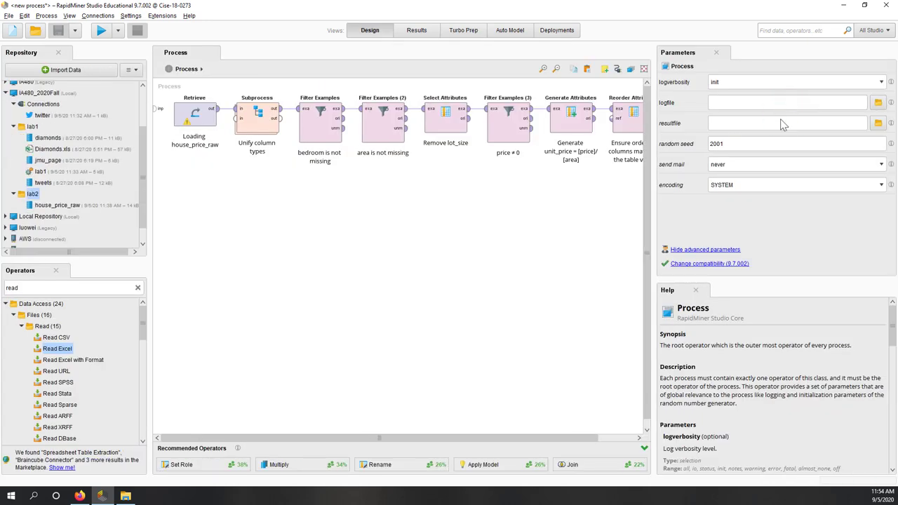
{"action": "left_click_drag", "start_coordinate": [420, 437], "coordinate": [589, 417]}
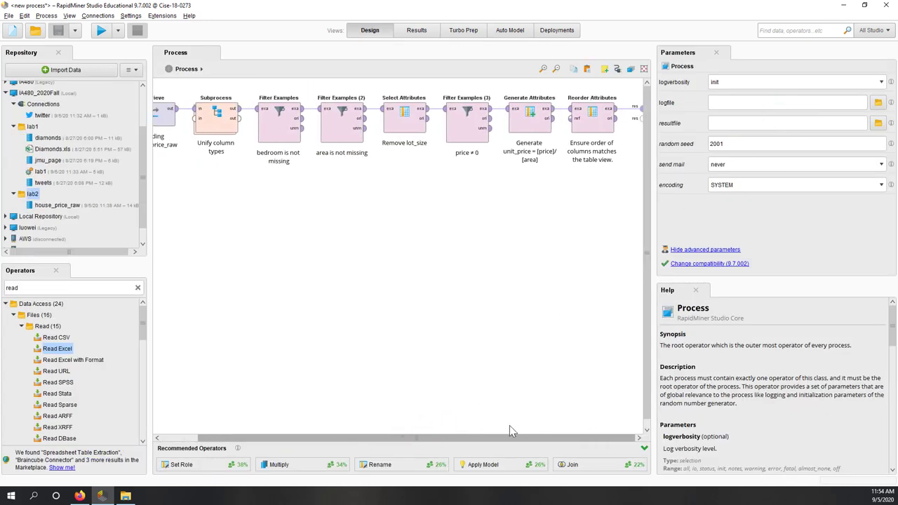
{"action": "left_click_drag", "start_coordinate": [510, 426], "coordinate": [375, 430]}
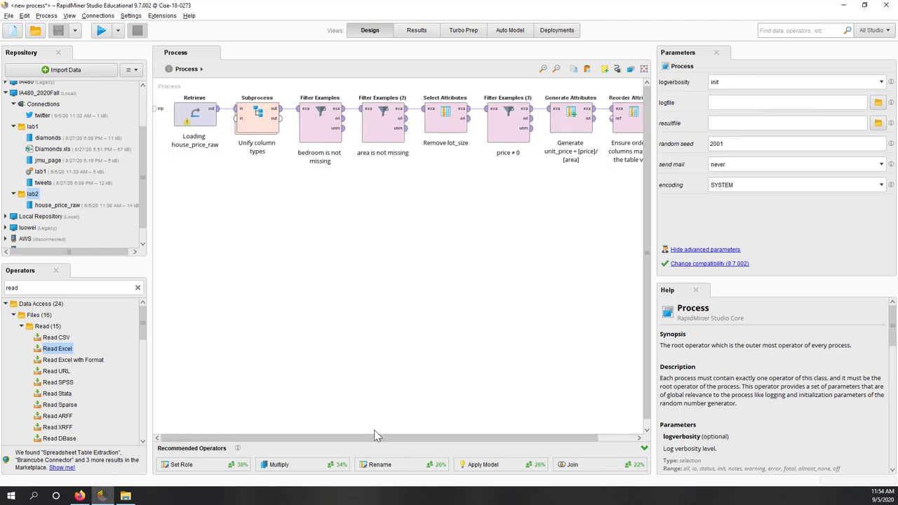
Save the new process as data_clean in the lab2 folder of the IA480_2020Fall repository and select it there
{"action": "key", "text": "alt+f"}
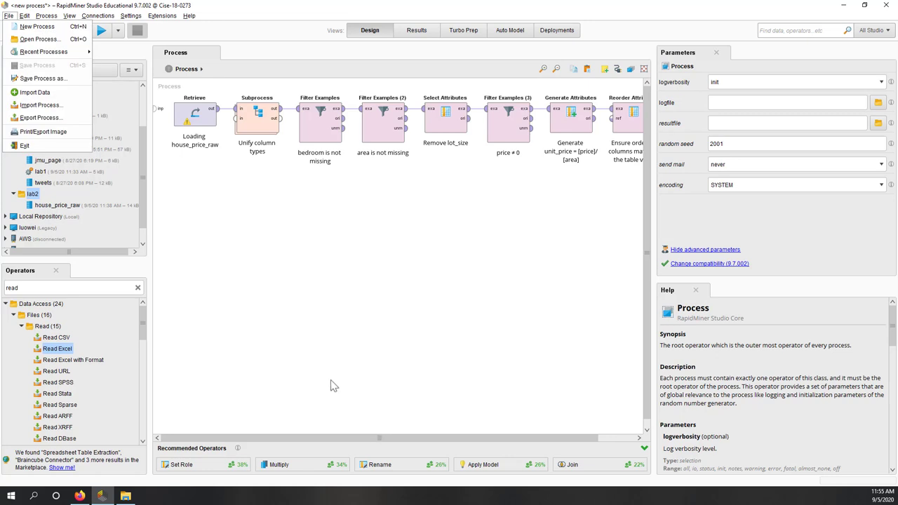
{"action": "left_click", "coordinate": [68, 76]}
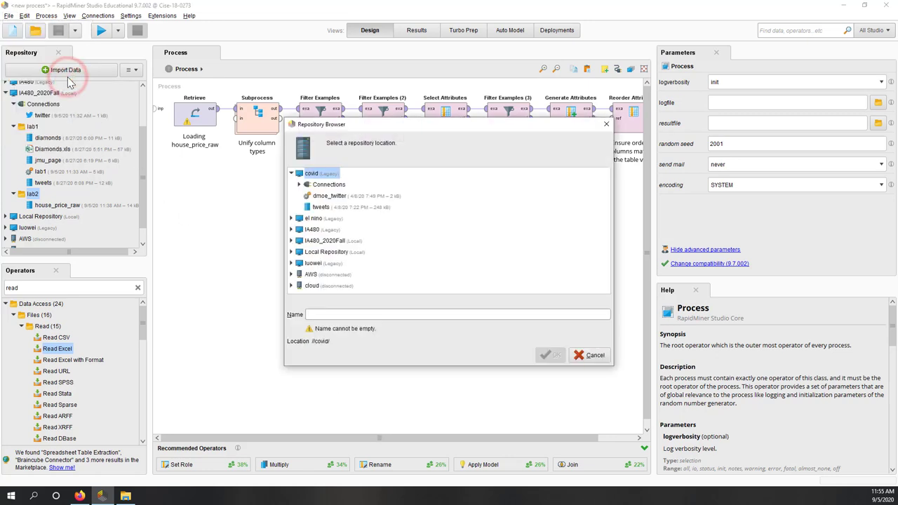
{"action": "left_click", "coordinate": [341, 240]}
{"action": "double_click", "coordinate": [340, 240]}
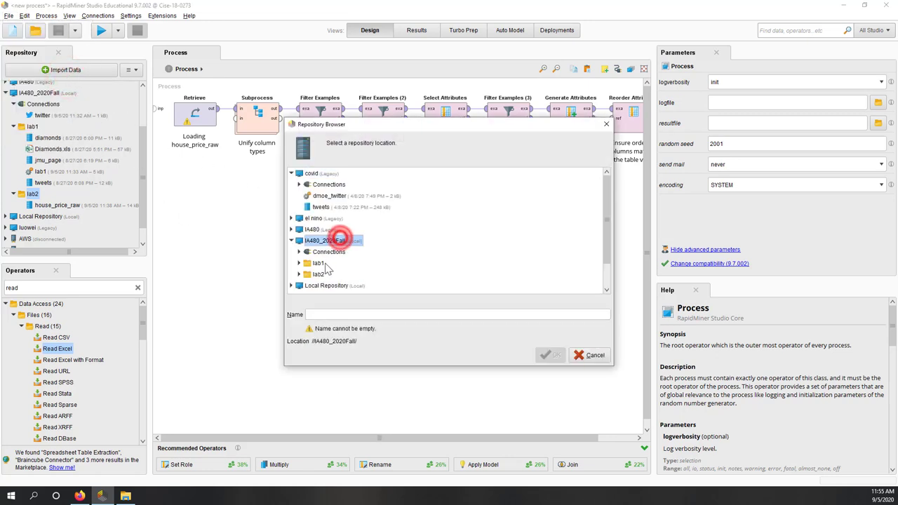
{"action": "left_click", "coordinate": [318, 274]}
{"action": "left_click", "coordinate": [328, 319]}
{"action": "type", "text": "d"}
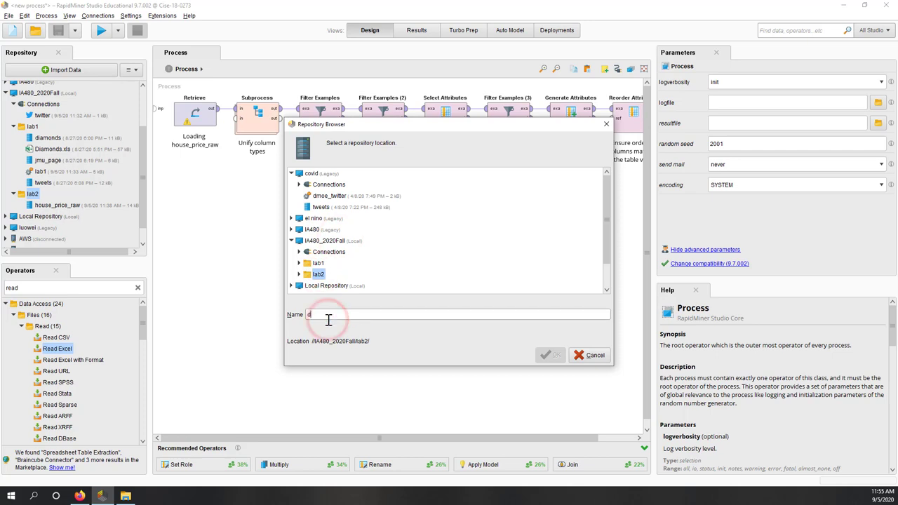
{"action": "type", "text": "ata_clean"}
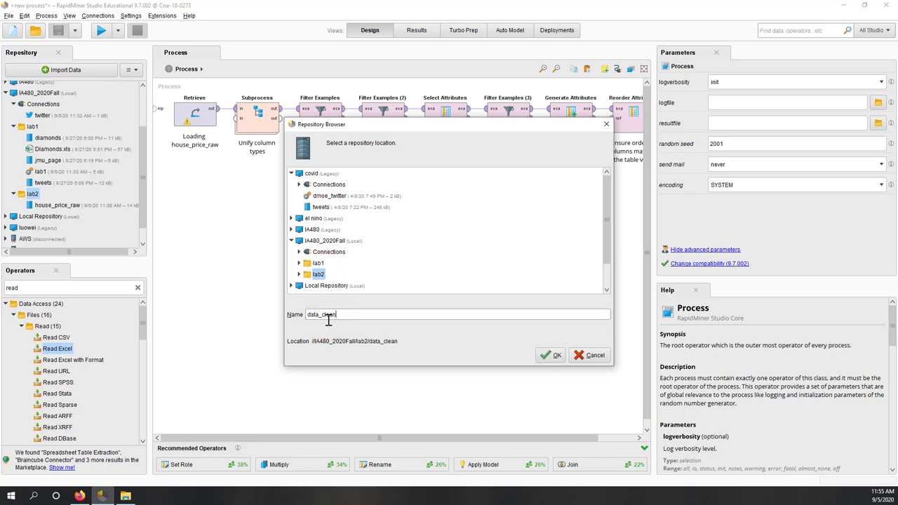
{"action": "left_click", "coordinate": [551, 355]}
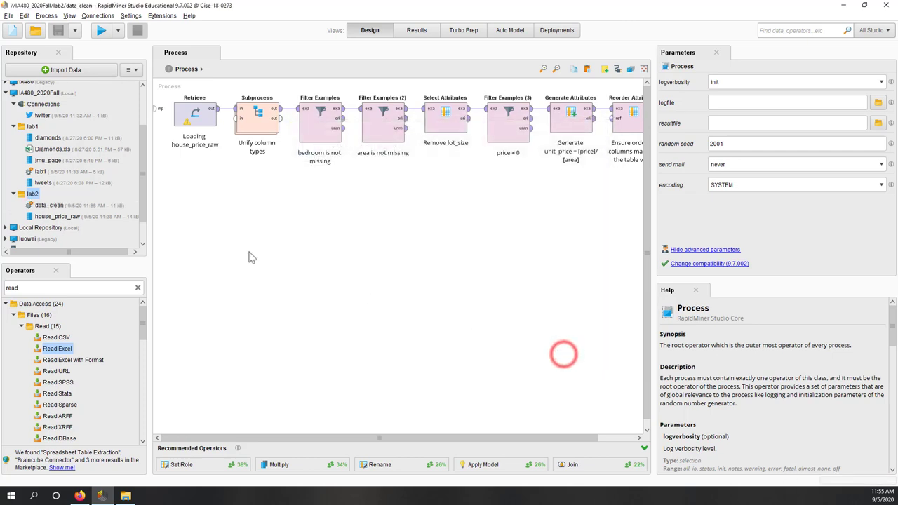
{"action": "left_click", "coordinate": [101, 205]}
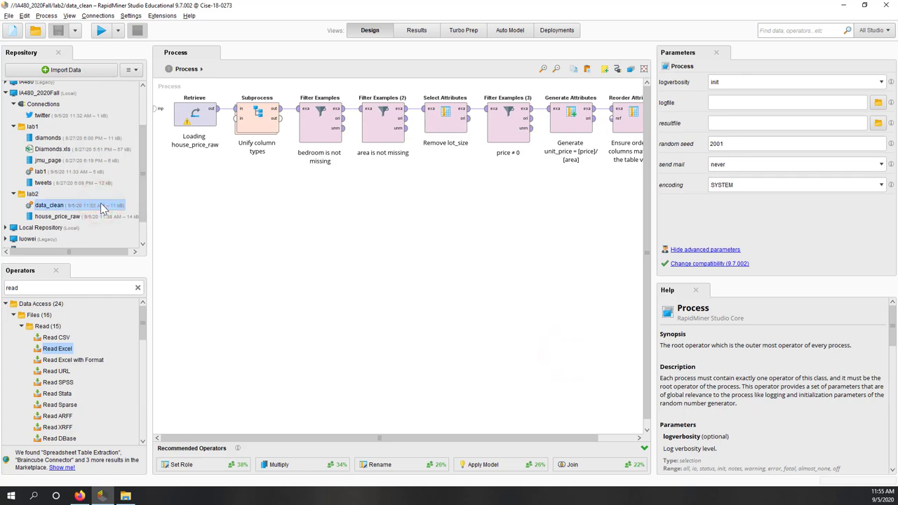
Return to Turbo Prep and review the transformation history of house_price_raw and the additional data set actions
{"action": "left_click_drag", "start_coordinate": [541, 438], "coordinate": [465, 437]}
{"action": "left_click", "coordinate": [463, 31]}
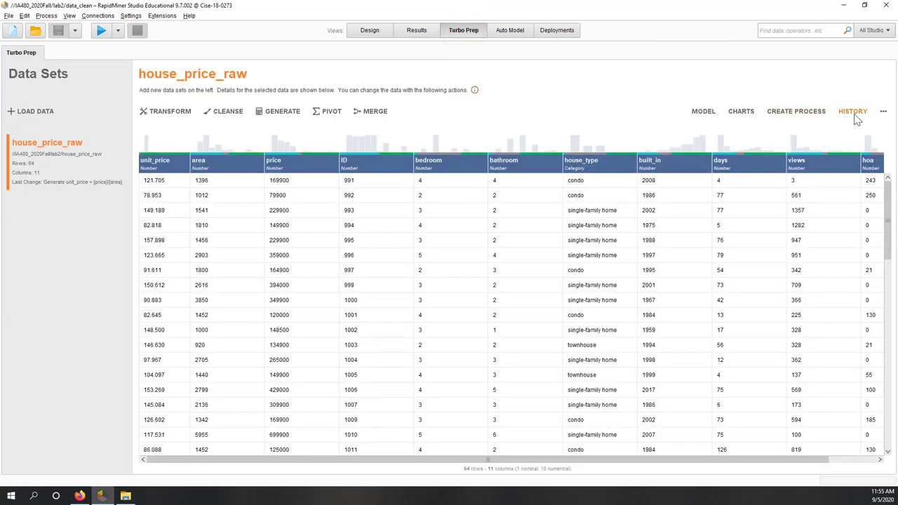
{"action": "left_click", "coordinate": [854, 114]}
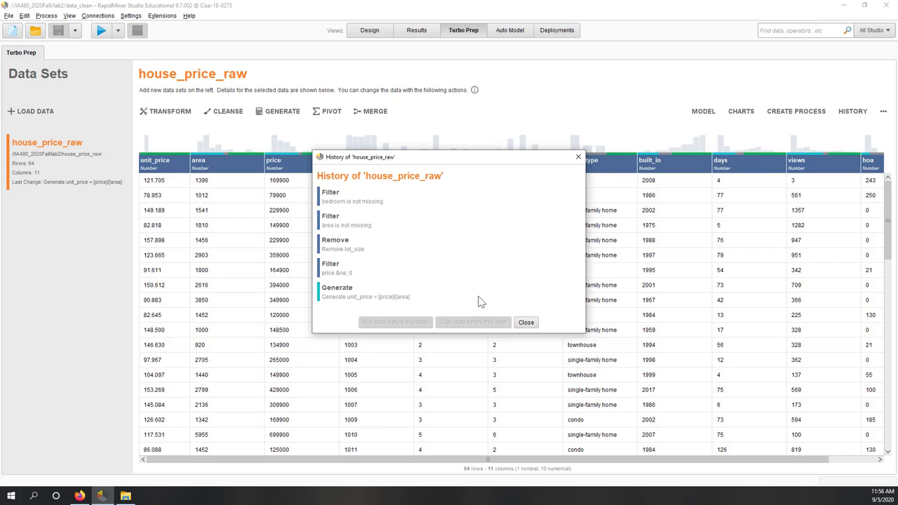
{"action": "left_click", "coordinate": [531, 322]}
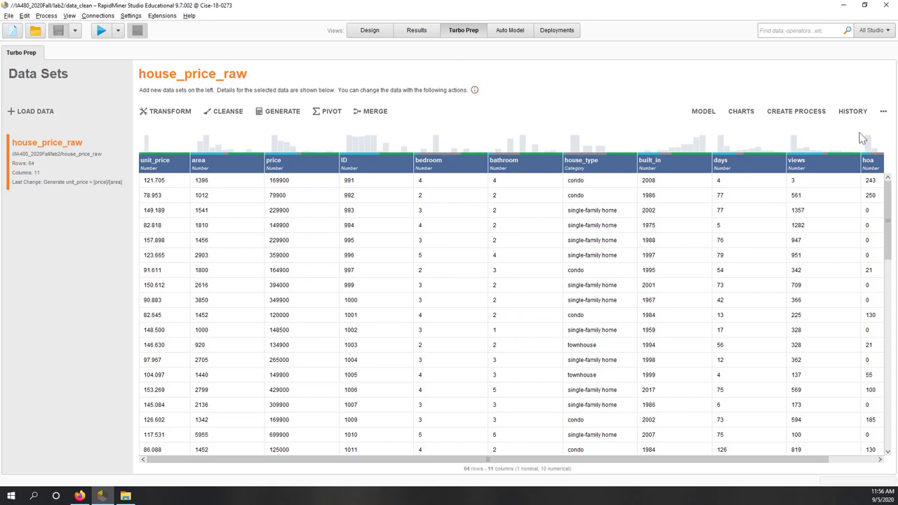
{"action": "left_click", "coordinate": [887, 116]}
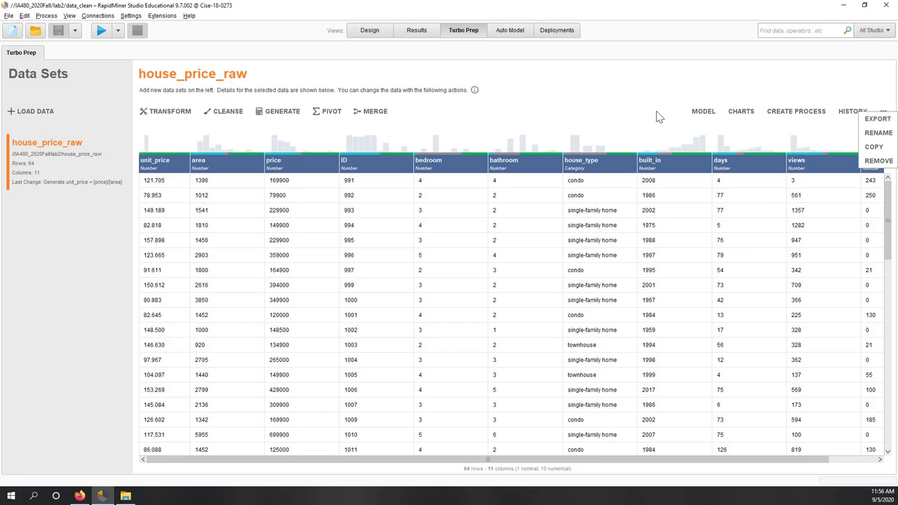
{"action": "left_click", "coordinate": [621, 105]}
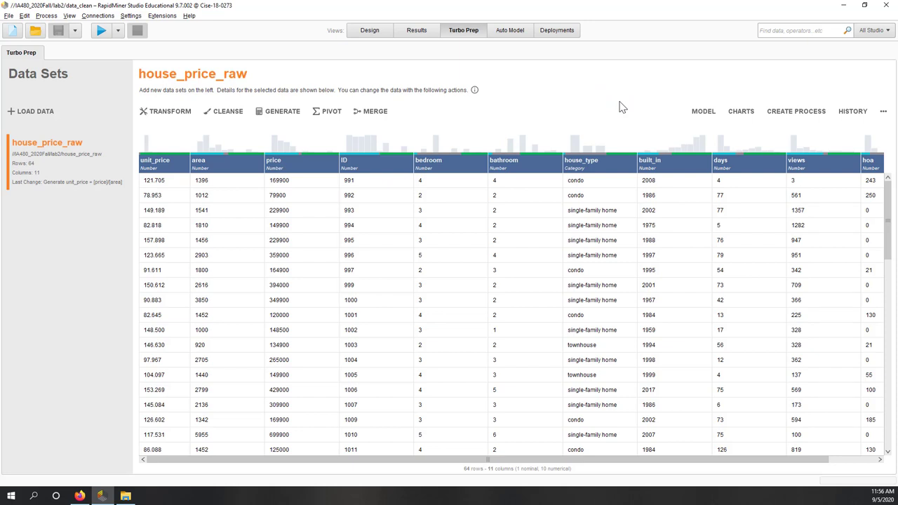
Open the charts for house_price_raw and change the plot type to Histogram
{"action": "left_click", "coordinate": [748, 118]}
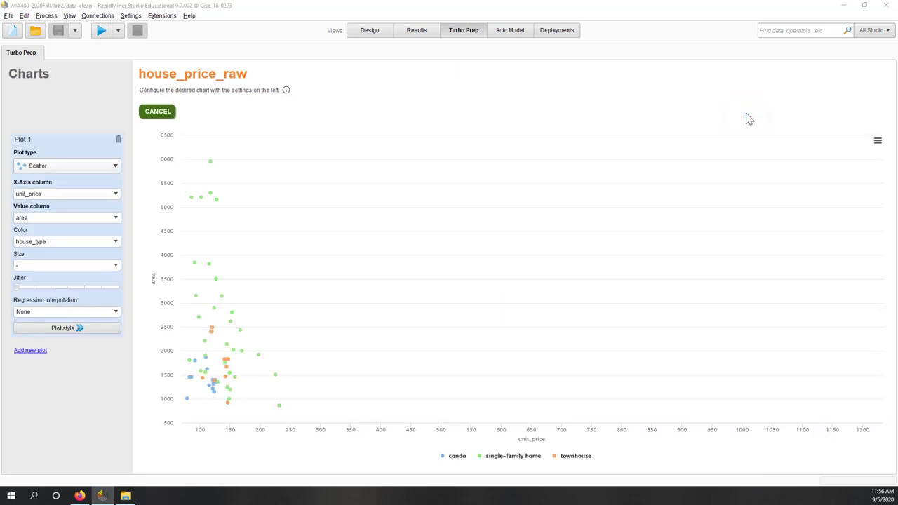
{"action": "left_click", "coordinate": [54, 168]}
{"action": "left_click", "coordinate": [54, 168]}
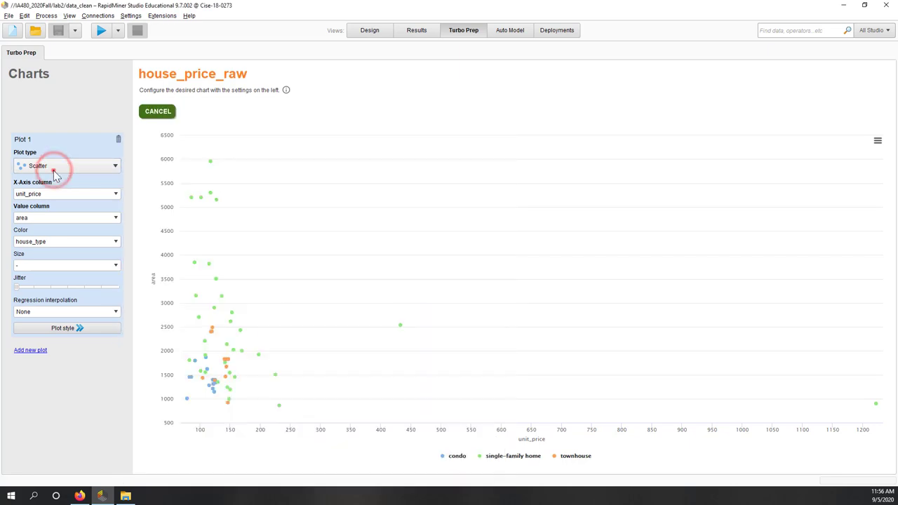
{"action": "left_click", "coordinate": [54, 168]}
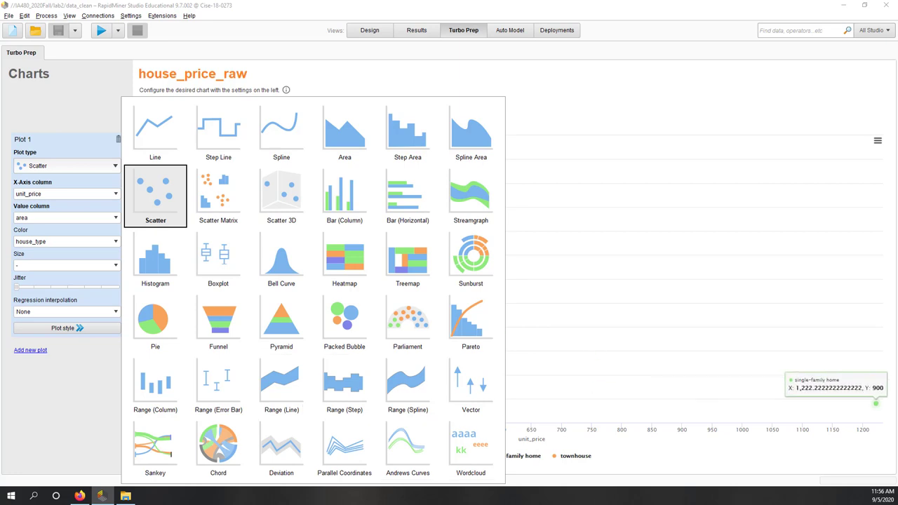
{"action": "left_click", "coordinate": [159, 270]}
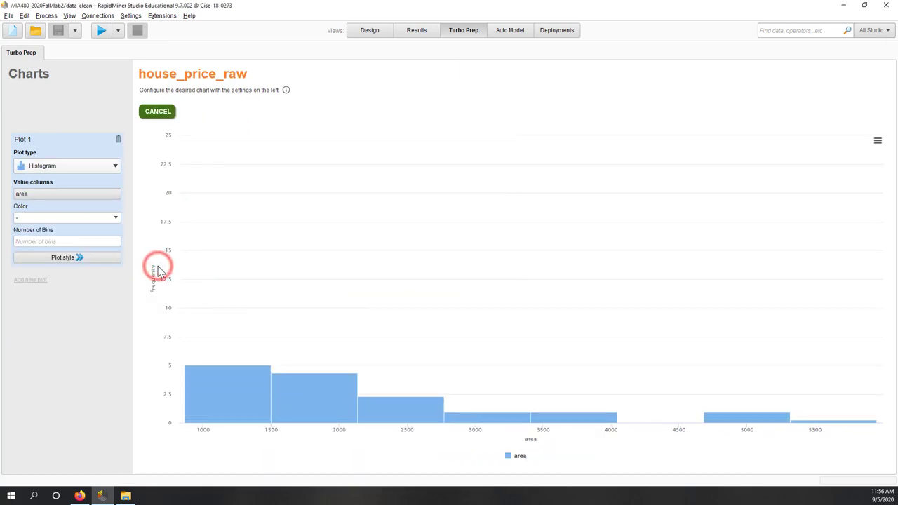
Replace area with unit_price as the histogram's value column and apply the selection
{"action": "left_click", "coordinate": [55, 195]}
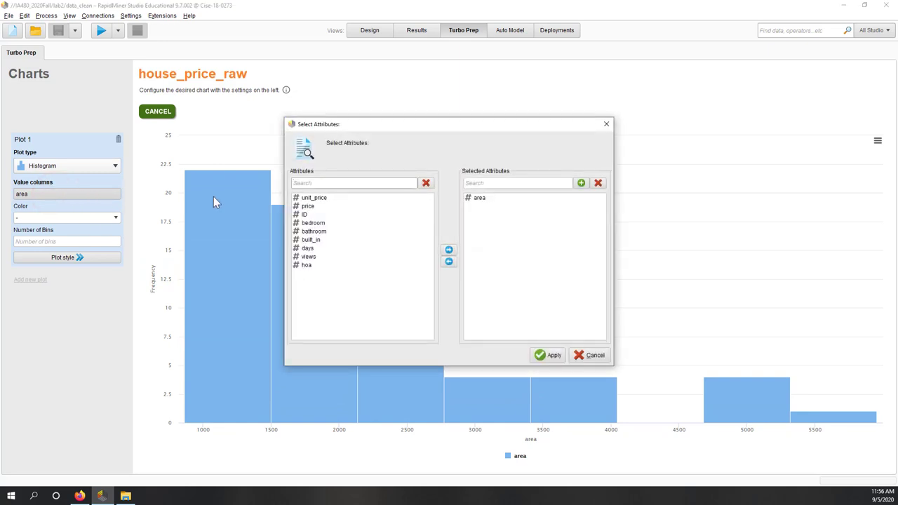
{"action": "left_click", "coordinate": [477, 199]}
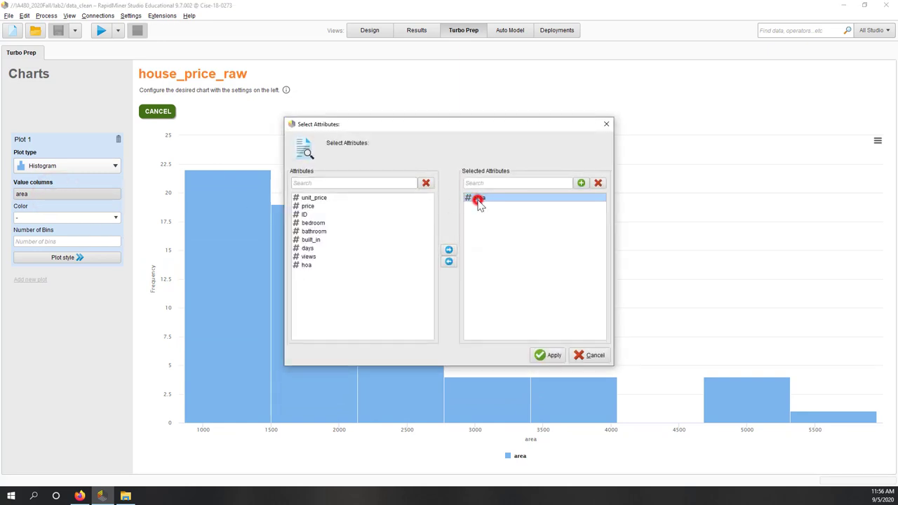
{"action": "left_click", "coordinate": [449, 262]}
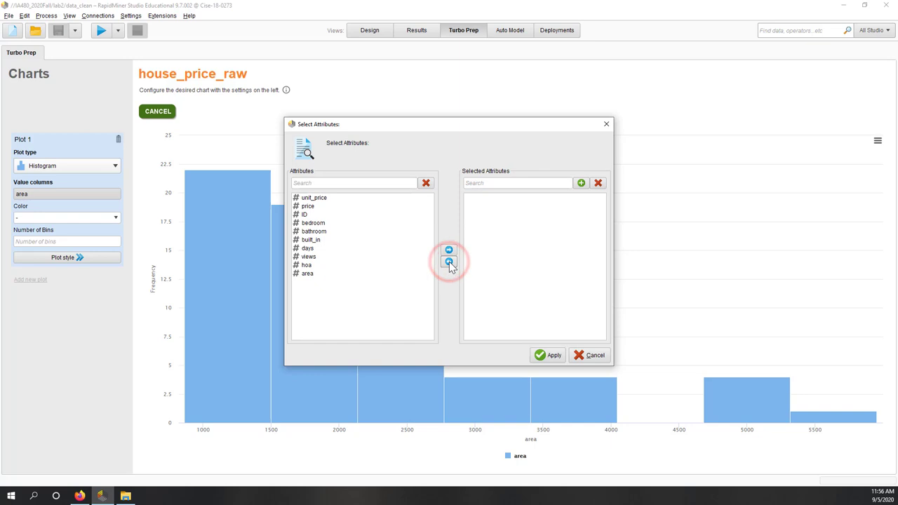
{"action": "left_click", "coordinate": [315, 198]}
{"action": "left_click", "coordinate": [450, 250]}
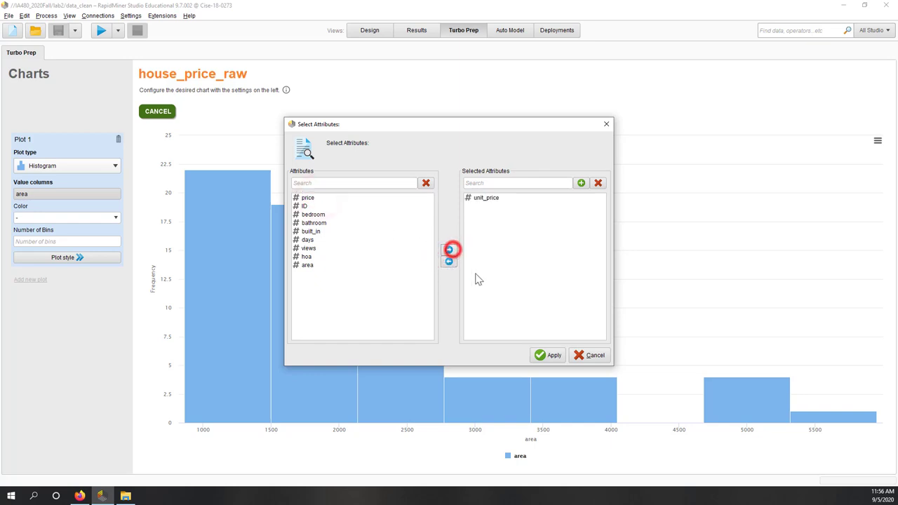
{"action": "left_click", "coordinate": [554, 355]}
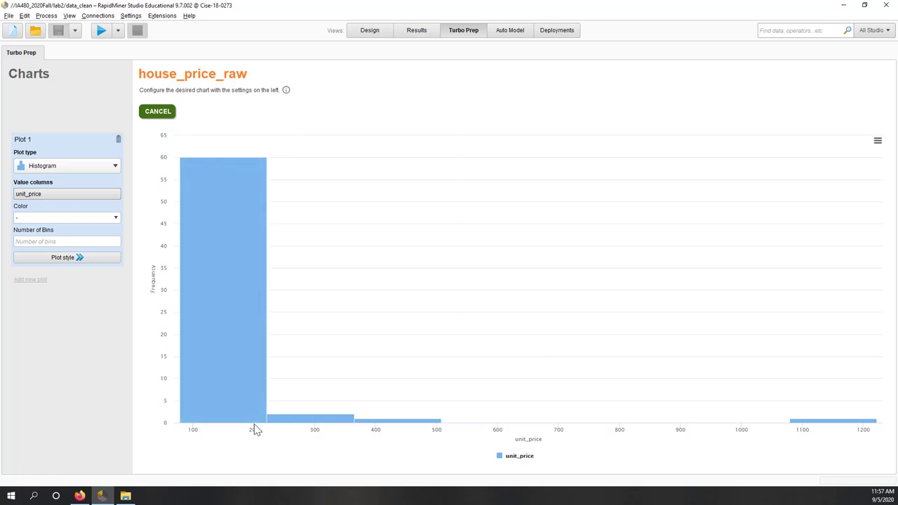
Examine the unit_price distribution and the histogram's color, number of bins and plot style options without changing them
{"action": "mouse_move", "coordinate": [256, 430]}
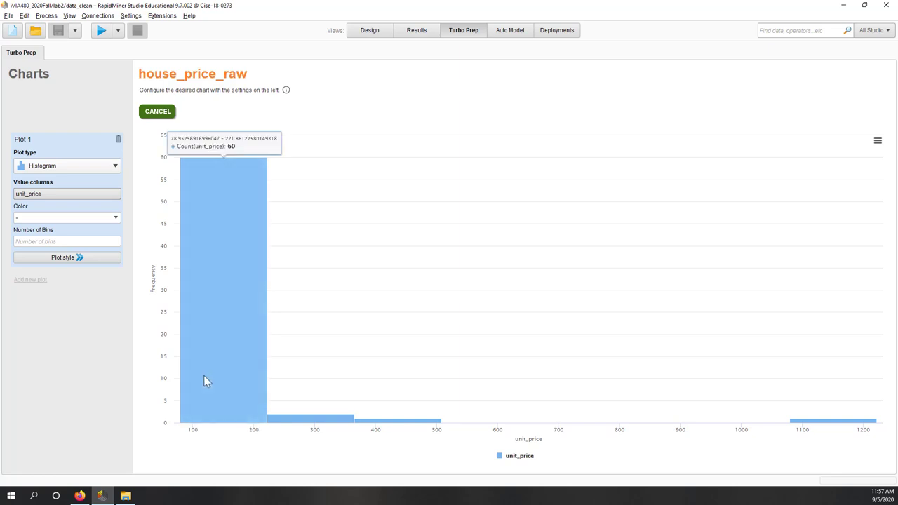
{"action": "left_click", "coordinate": [66, 241]}
{"action": "left_click", "coordinate": [40, 217]}
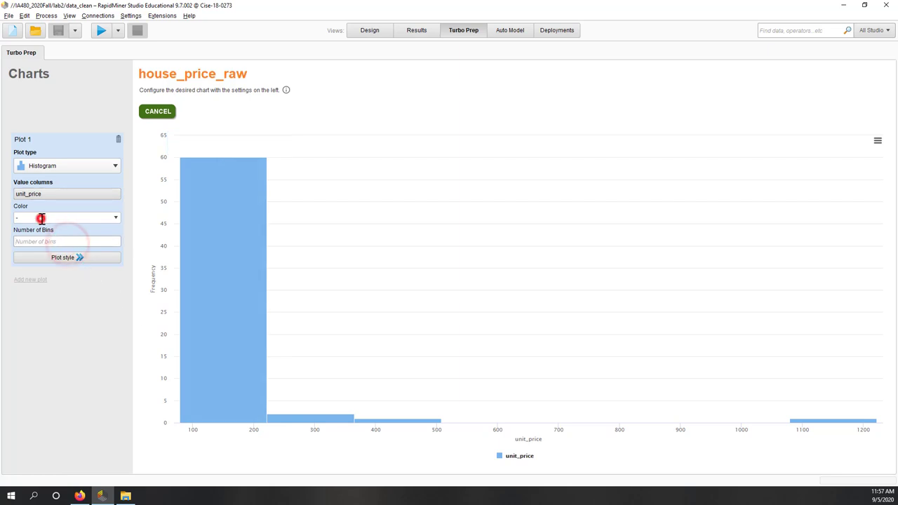
{"action": "left_click", "coordinate": [116, 218]}
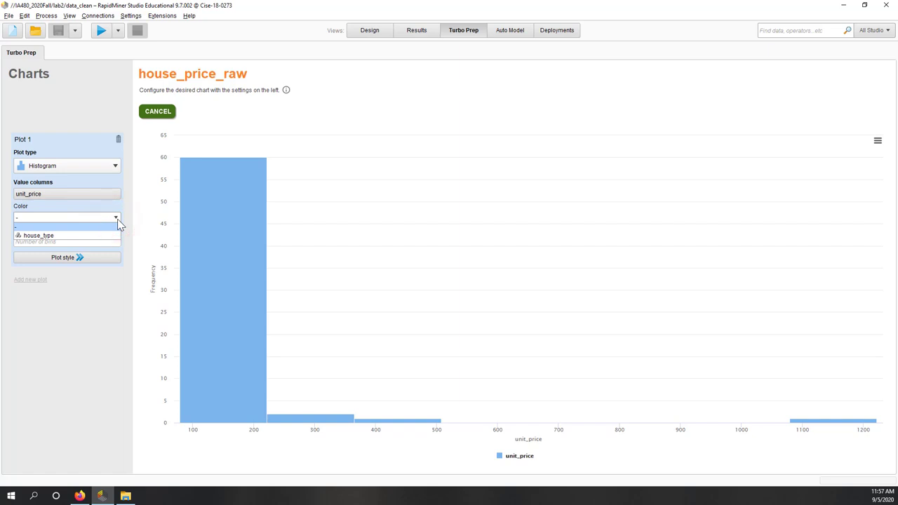
{"action": "left_click", "coordinate": [96, 324]}
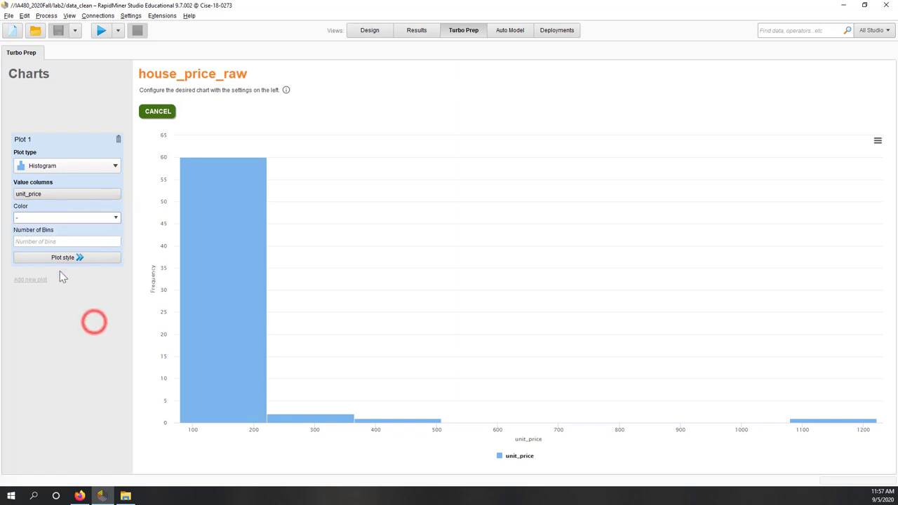
{"action": "left_click", "coordinate": [34, 242]}
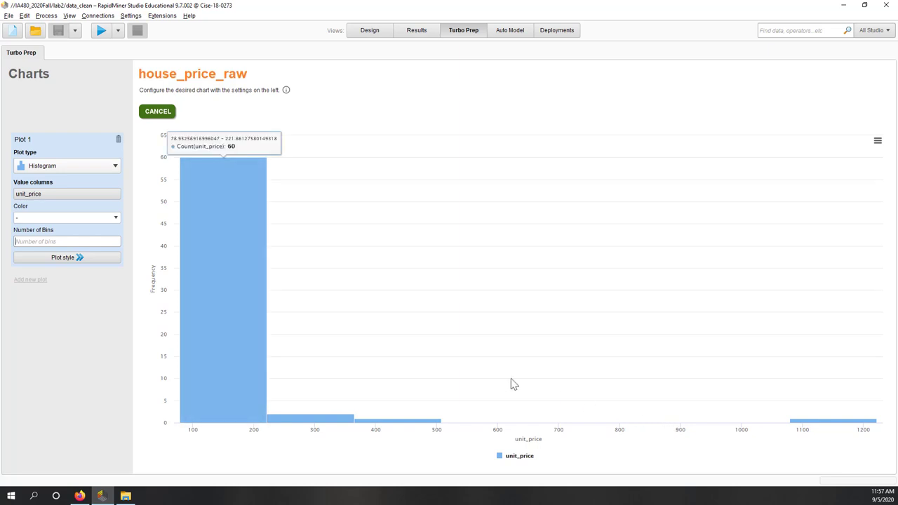
{"action": "left_click", "coordinate": [79, 258]}
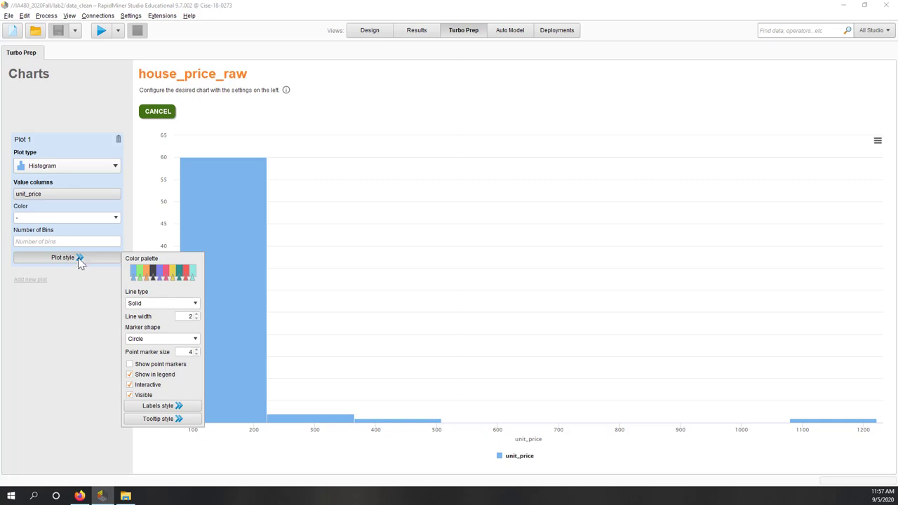
{"action": "left_click", "coordinate": [78, 258]}
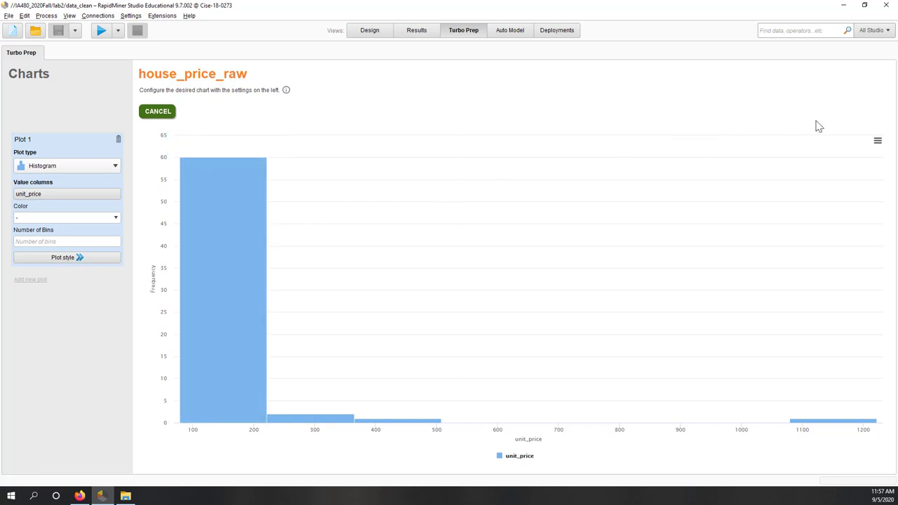
Export the unit_price histogram as a JPEG image named lab2_1 in the Downloads folder
{"action": "left_click", "coordinate": [877, 141]}
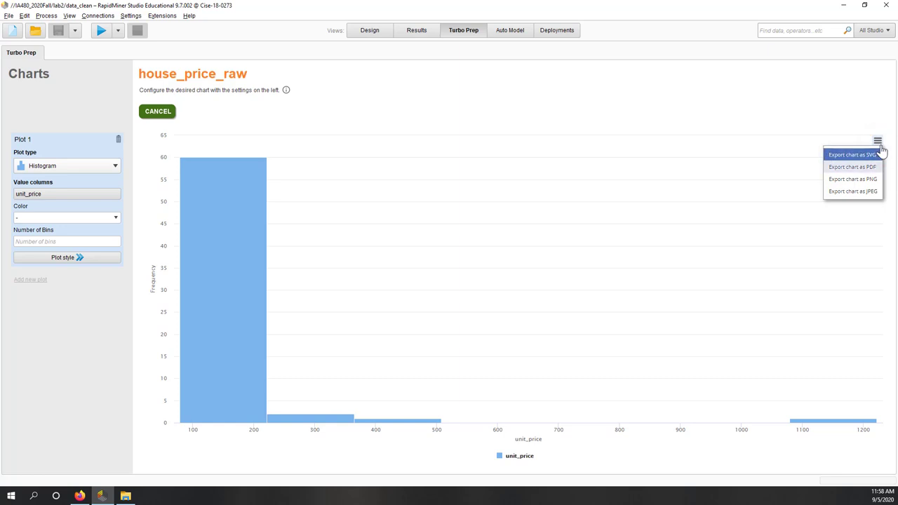
{"action": "left_click", "coordinate": [835, 194]}
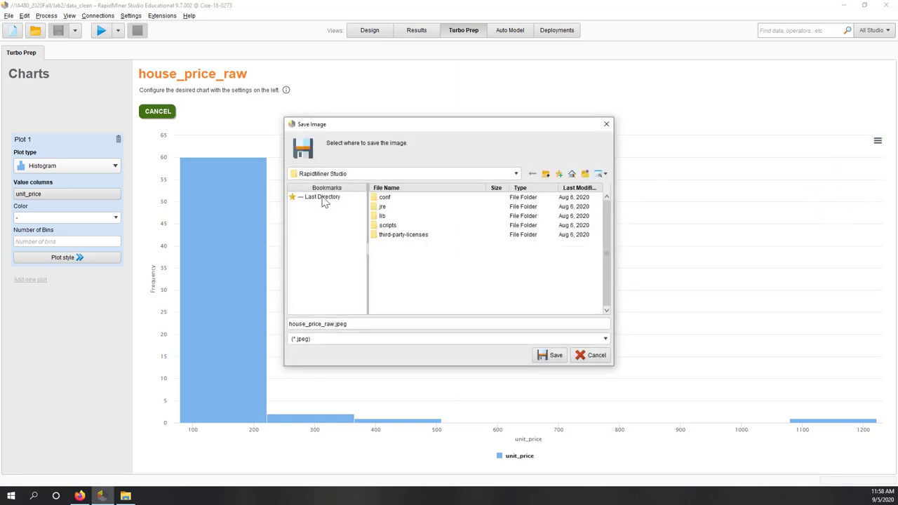
{"action": "left_click", "coordinate": [323, 197]}
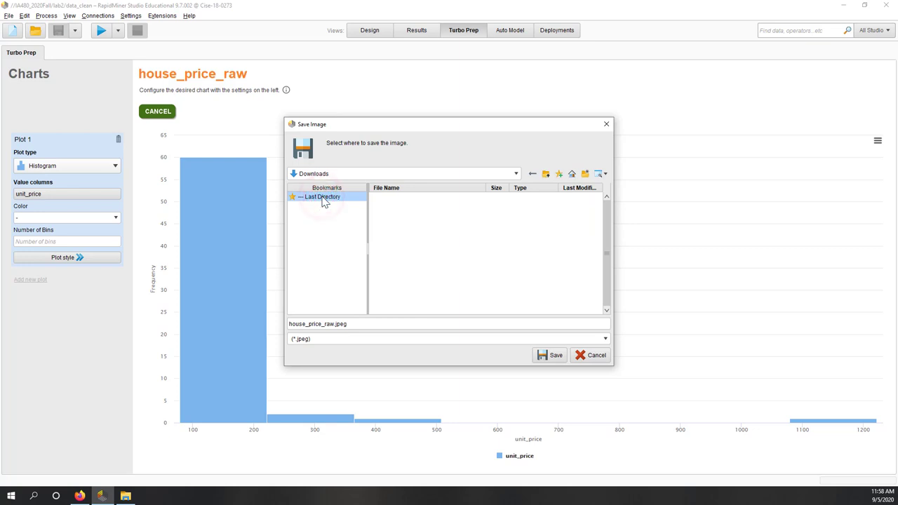
{"action": "left_click", "coordinate": [366, 324]}
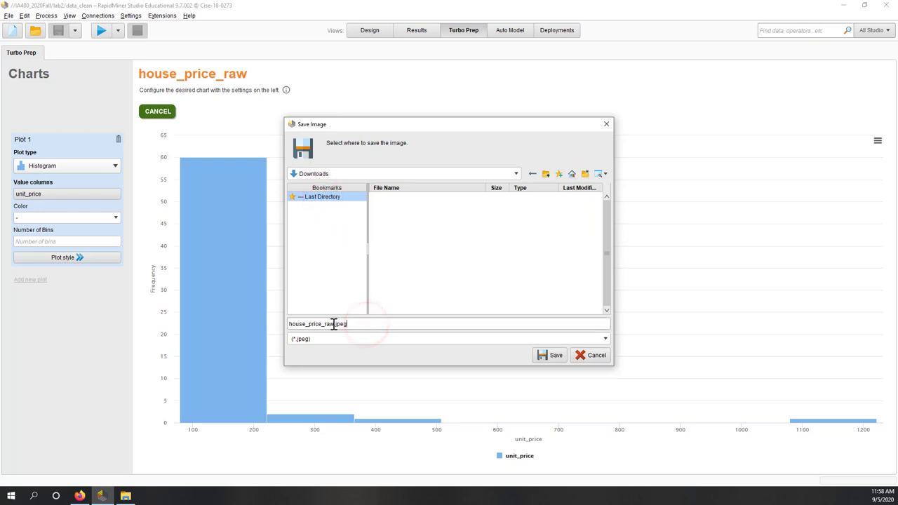
{"action": "left_click_drag", "start_coordinate": [334, 323], "coordinate": [185, 317]}
{"action": "left_click", "coordinate": [558, 358]}
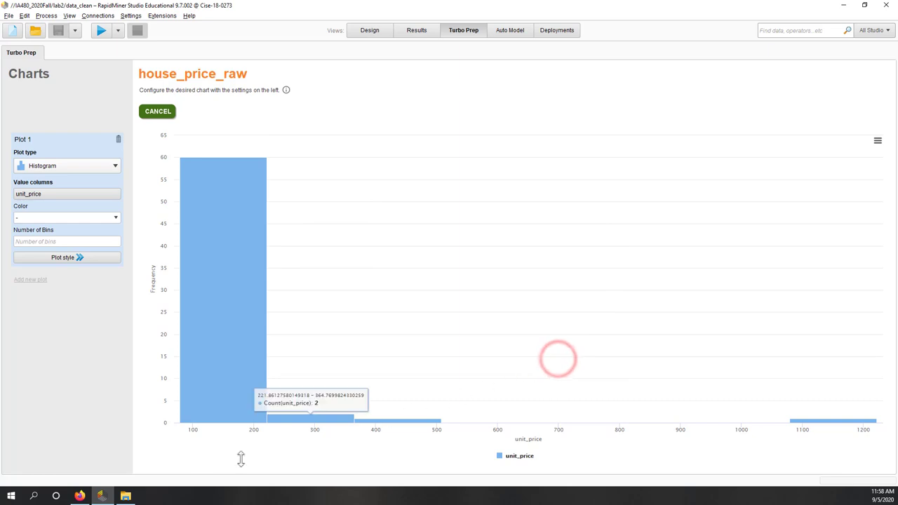
Switch to File Explorer, view the exported lab2_1.jpeg in Downloads, close it and return to RapidMiner Studio
{"action": "left_click", "coordinate": [125, 496]}
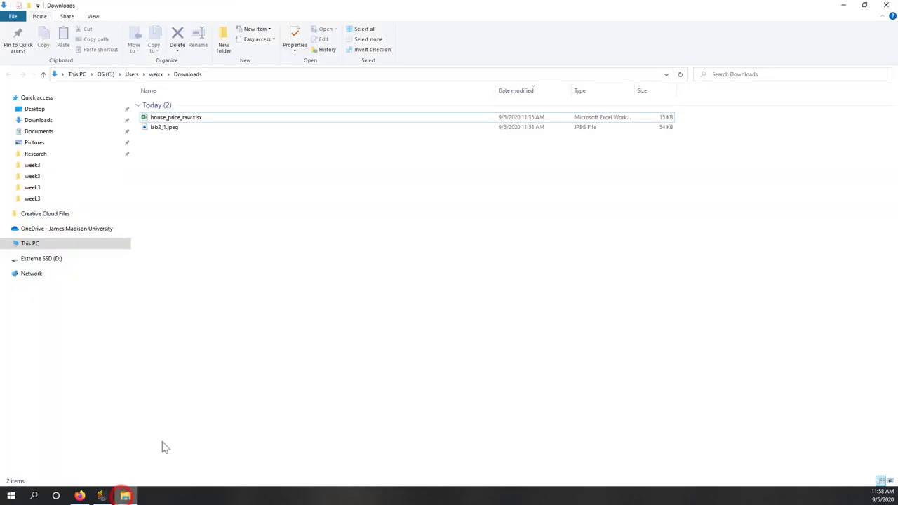
{"action": "double_click", "coordinate": [168, 132]}
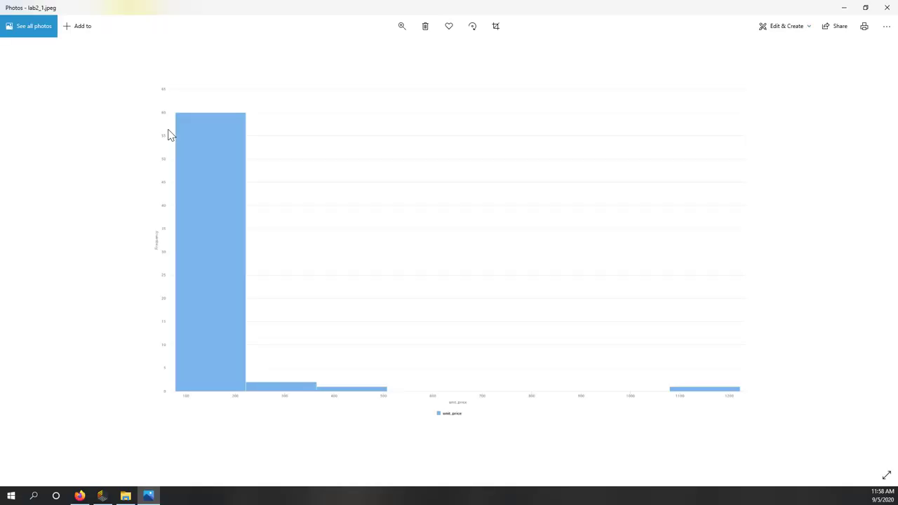
{"action": "left_click", "coordinate": [888, 7]}
{"action": "left_click", "coordinate": [101, 496]}
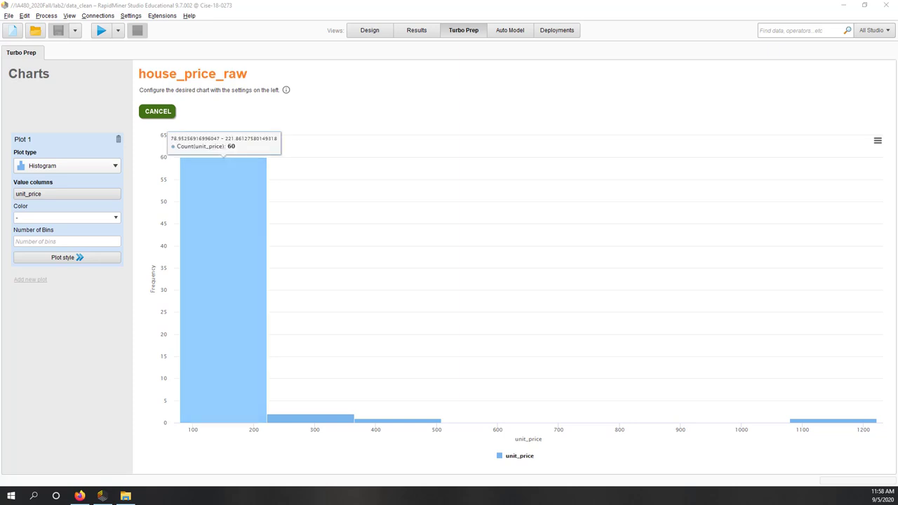
Color the unit_price histogram by house_type and change the plot type to Bell Curve
{"action": "left_click", "coordinate": [117, 217]}
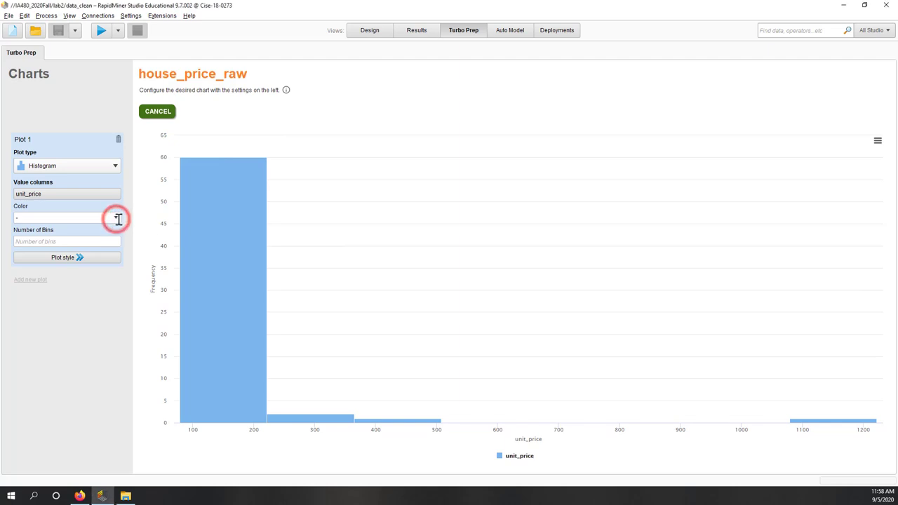
{"action": "left_click", "coordinate": [57, 235]}
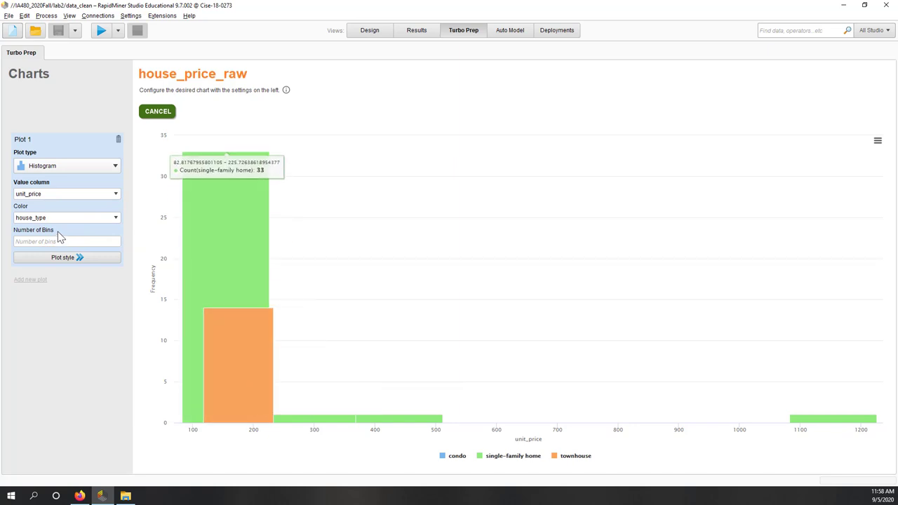
{"action": "left_click", "coordinate": [59, 173]}
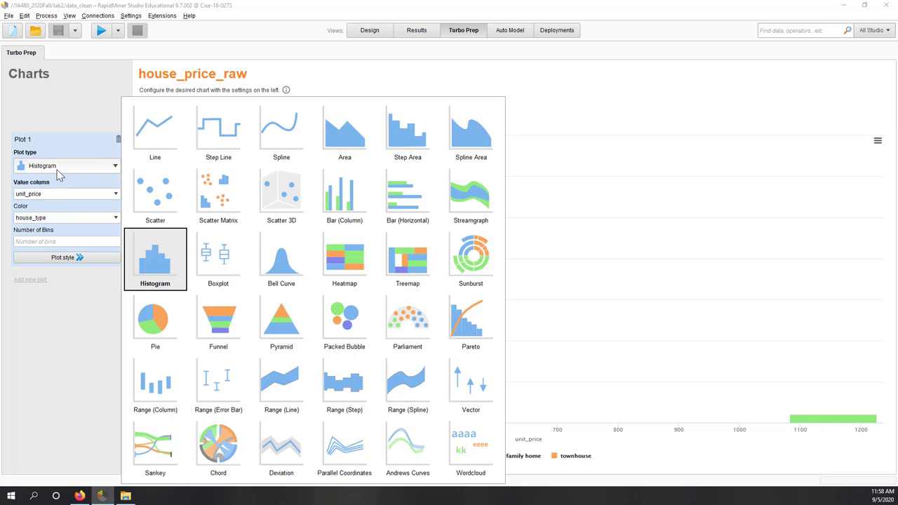
{"action": "left_click", "coordinate": [283, 265]}
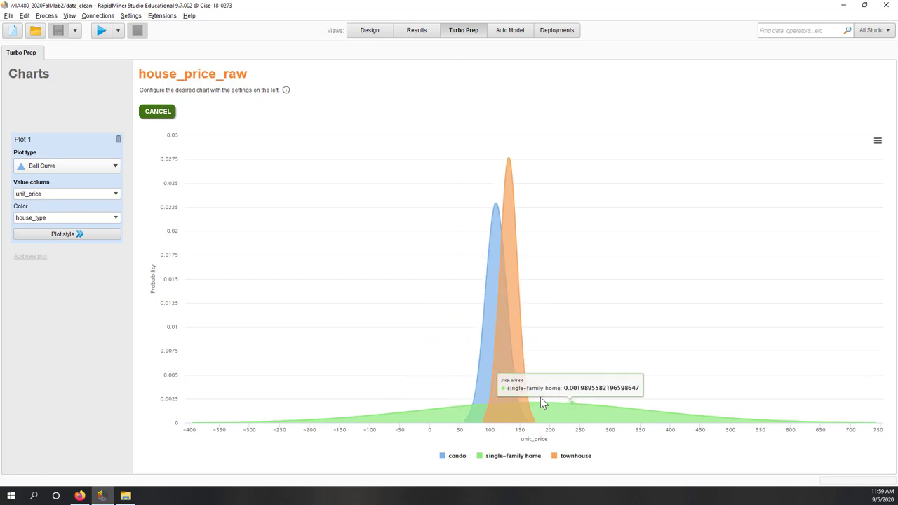
{"action": "left_click", "coordinate": [877, 142]}
{"action": "left_click", "coordinate": [722, 122]}
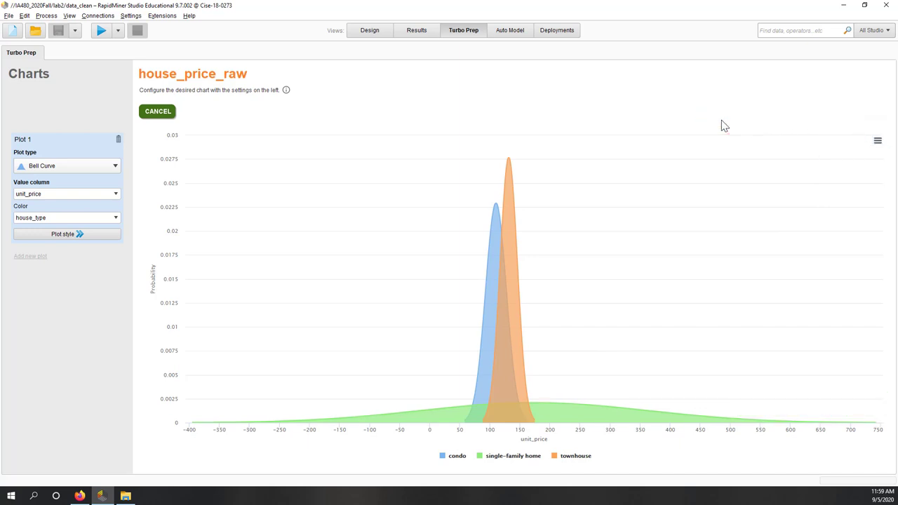
Change the plot type to Scatter and clear the house_type color grouping
{"action": "left_click", "coordinate": [75, 167]}
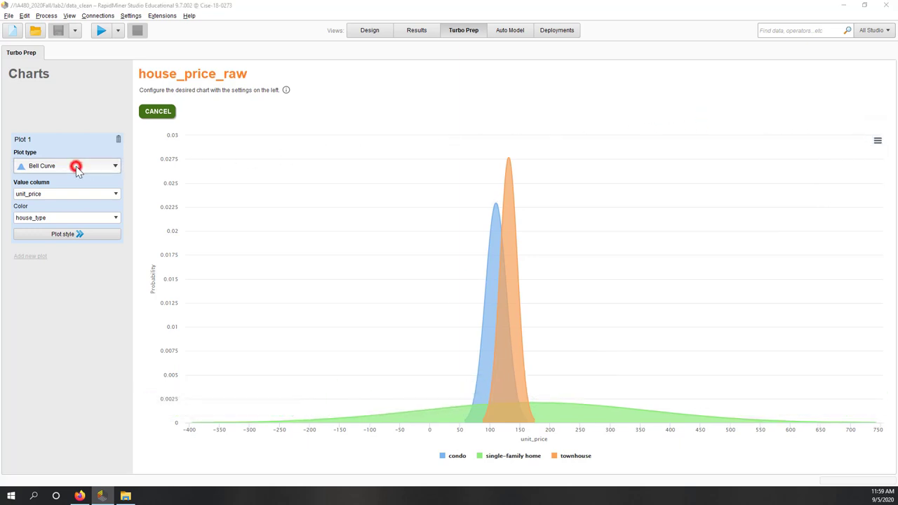
{"action": "left_click", "coordinate": [158, 202]}
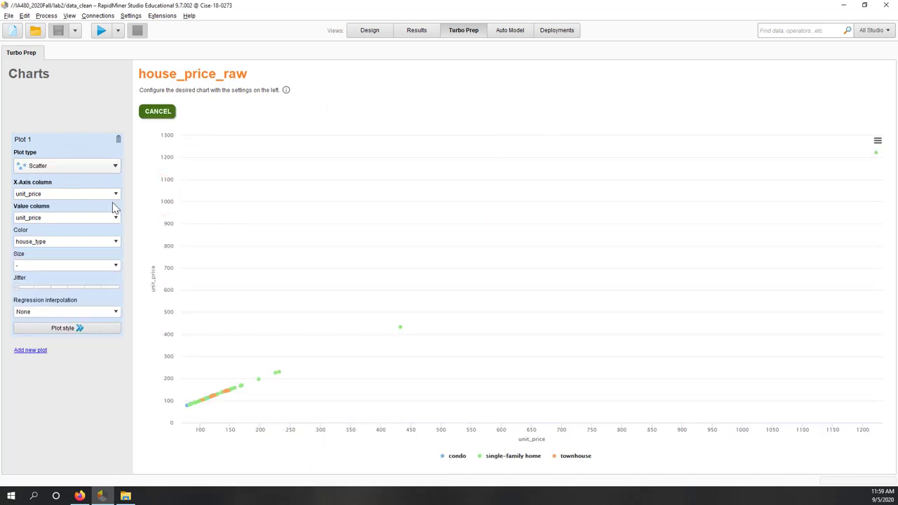
{"action": "left_click", "coordinate": [115, 244]}
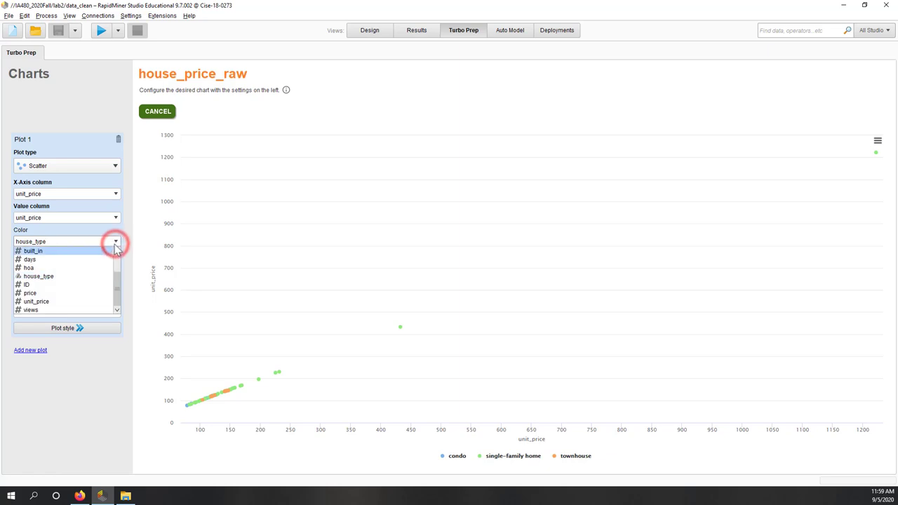
{"action": "scroll", "coordinate": [89, 253], "scroll_direction": "up", "scroll_amount": 3}
{"action": "left_click", "coordinate": [73, 251]}
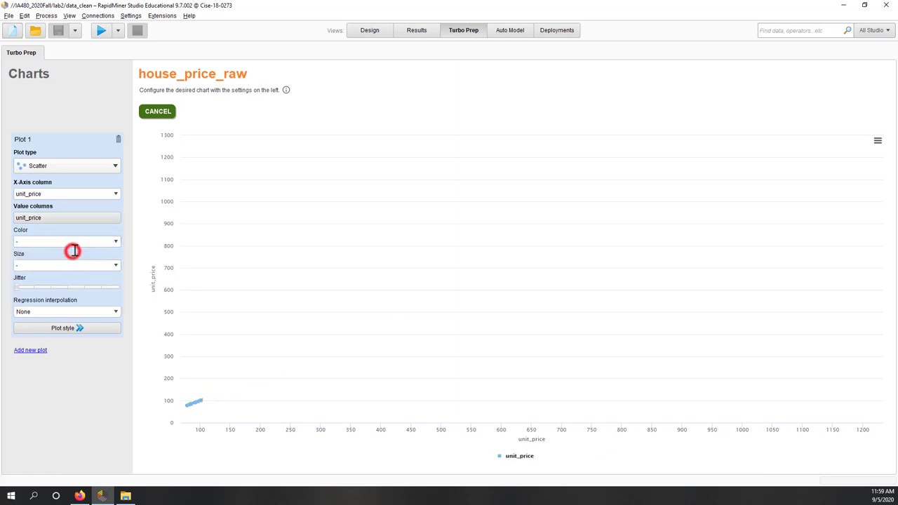
Set the scatter plot's X-axis column to price and replace unit_price with bedroom as the value column
{"action": "left_click", "coordinate": [116, 193]}
{"action": "scroll", "coordinate": [50, 228], "scroll_direction": "up", "scroll_amount": 3}
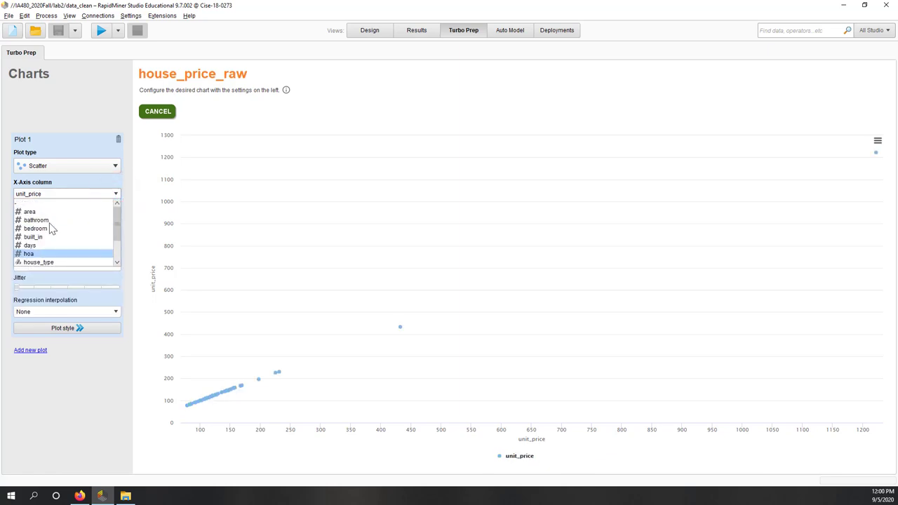
{"action": "scroll", "coordinate": [50, 228], "scroll_direction": "down", "scroll_amount": 2}
{"action": "left_click", "coordinate": [42, 253]}
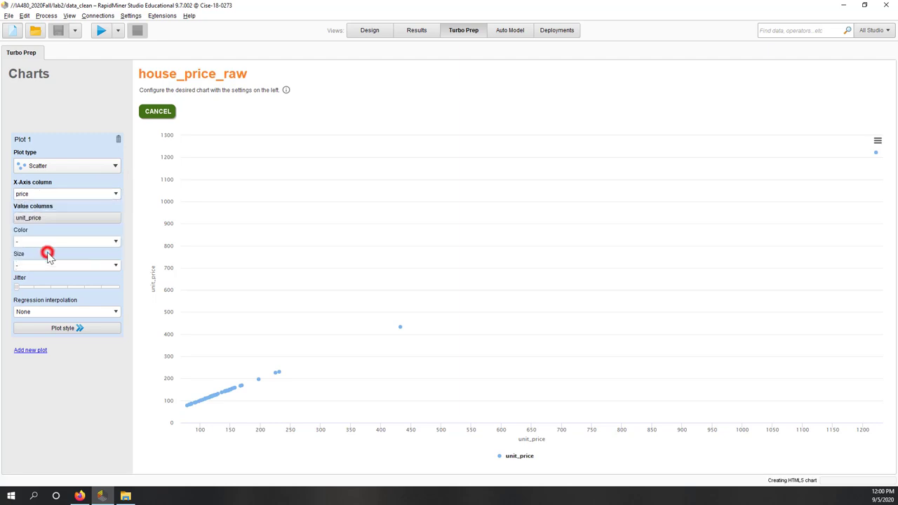
{"action": "left_click", "coordinate": [101, 219]}
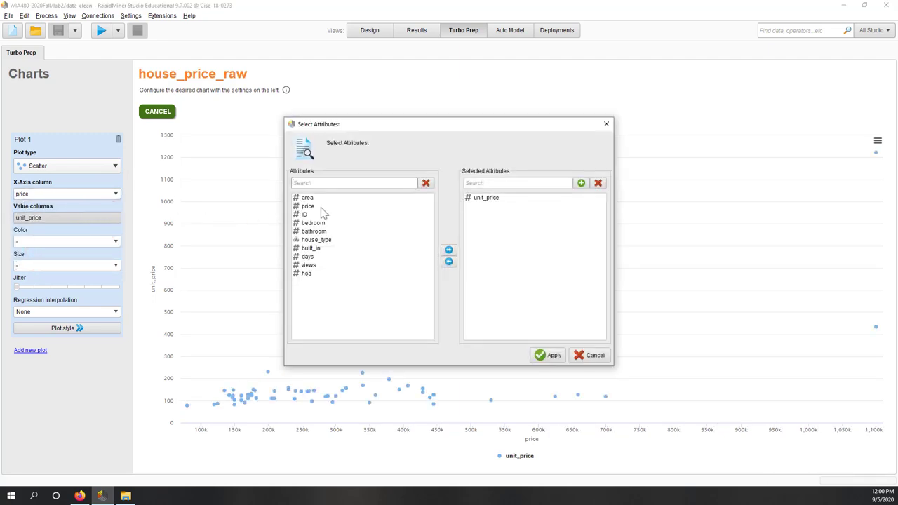
{"action": "left_click", "coordinate": [488, 198]}
{"action": "left_click", "coordinate": [449, 261]}
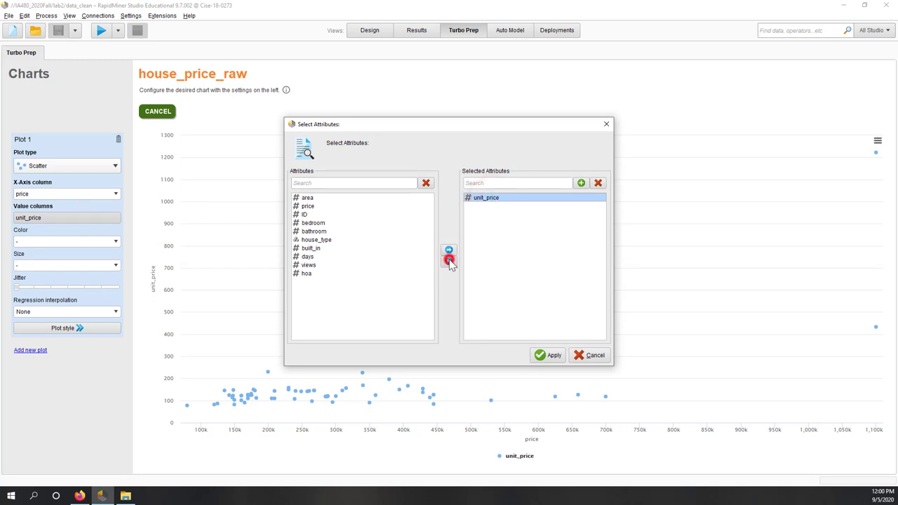
{"action": "double_click", "coordinate": [314, 223]}
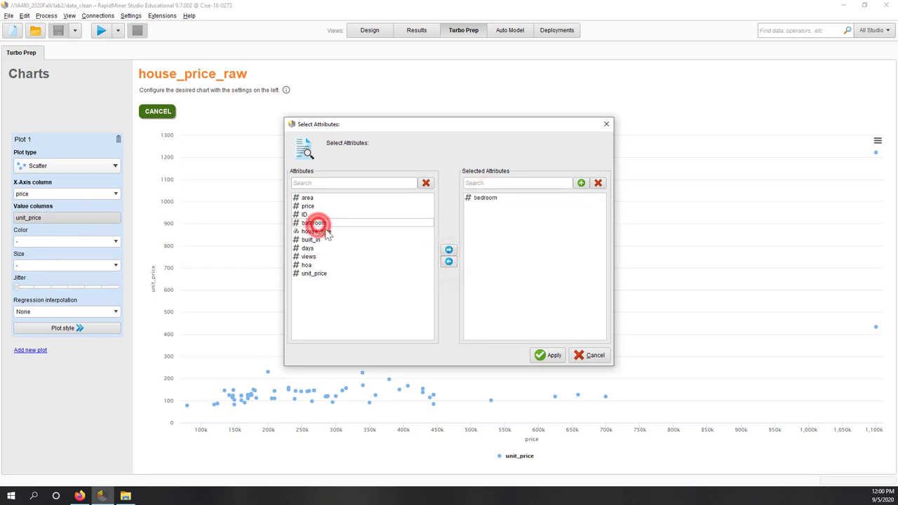
{"action": "left_click", "coordinate": [550, 356]}
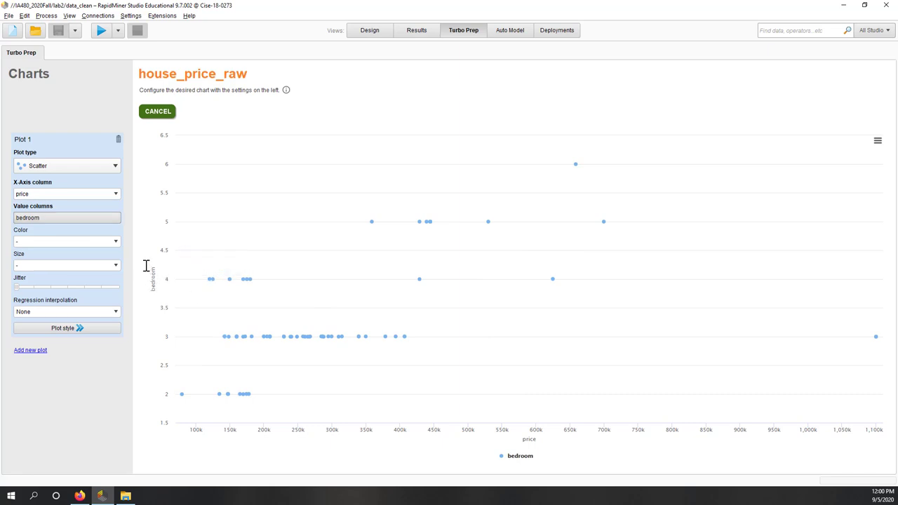
Set the scatter plot's X-axis column to bedroom and use price as its only value column
{"action": "left_click", "coordinate": [114, 194]}
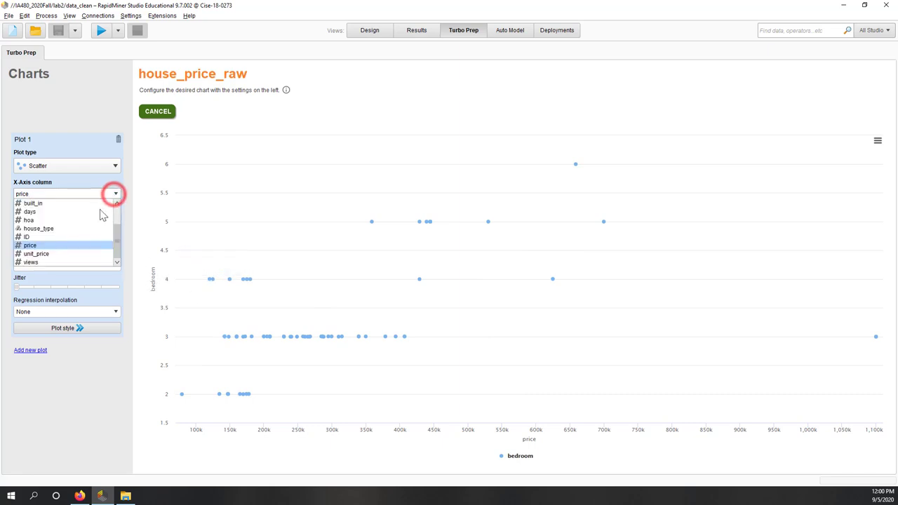
{"action": "scroll", "coordinate": [54, 231], "scroll_direction": "up", "scroll_amount": 2}
{"action": "left_click", "coordinate": [54, 229]}
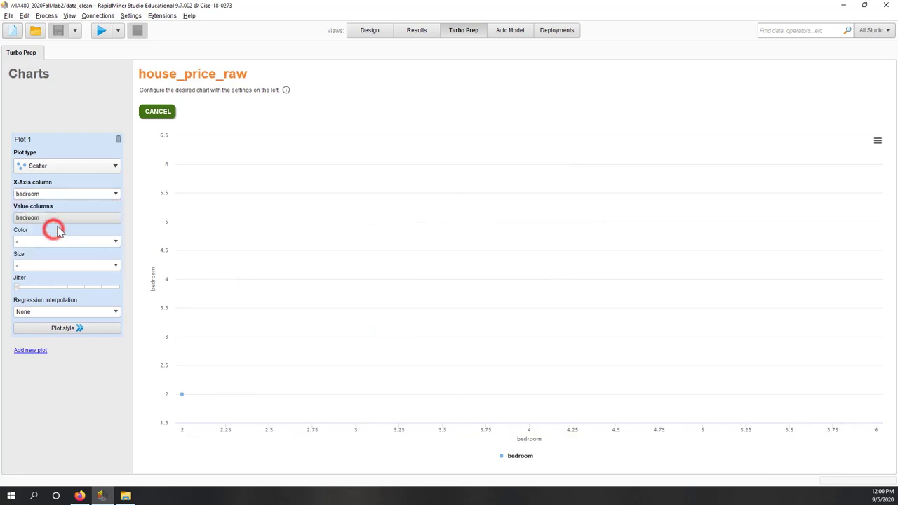
{"action": "left_click", "coordinate": [70, 217]}
{"action": "left_click", "coordinate": [484, 198]}
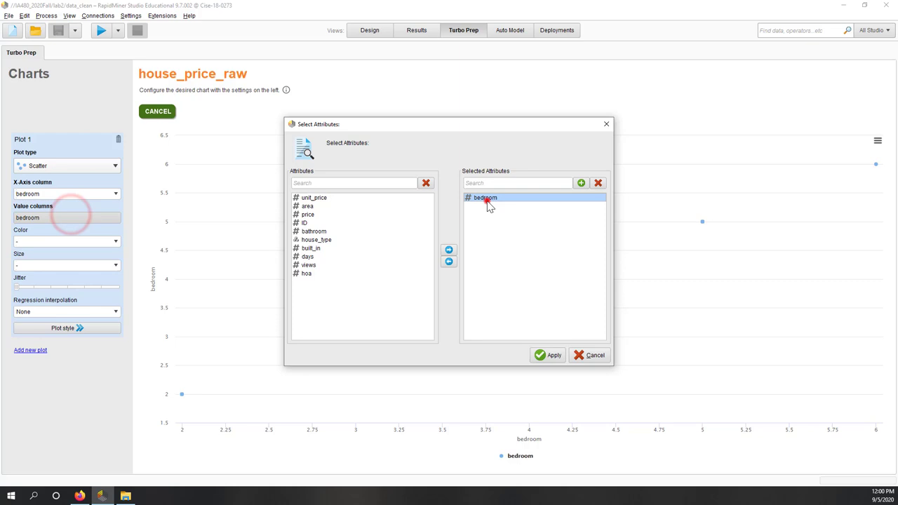
{"action": "left_click", "coordinate": [449, 262]}
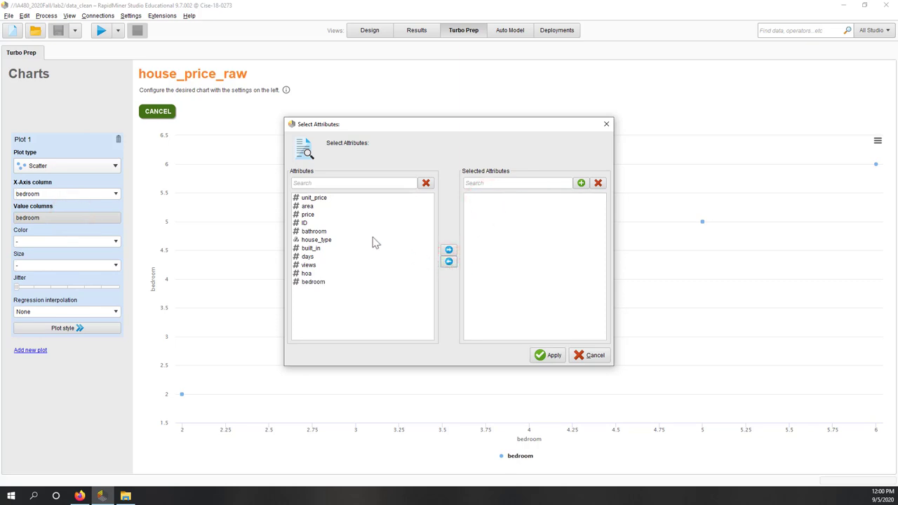
{"action": "left_click", "coordinate": [312, 214]}
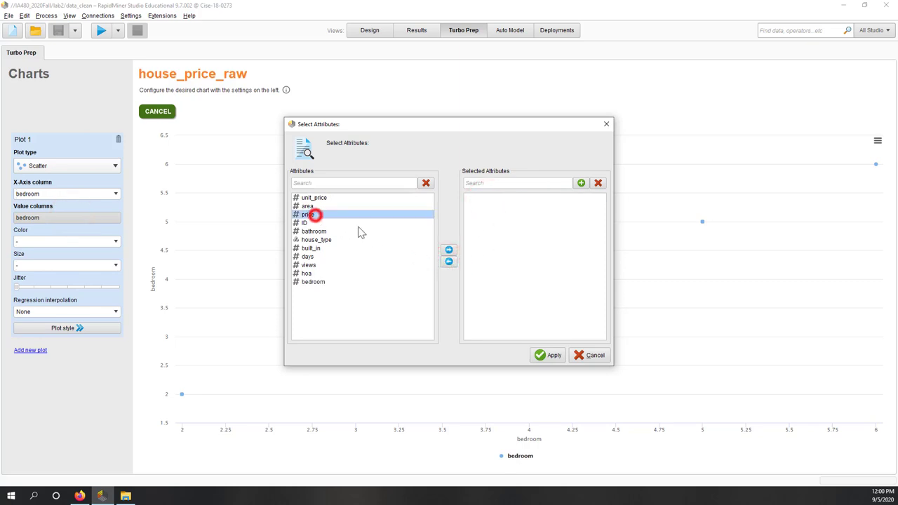
{"action": "left_click", "coordinate": [449, 249]}
{"action": "left_click", "coordinate": [544, 355]}
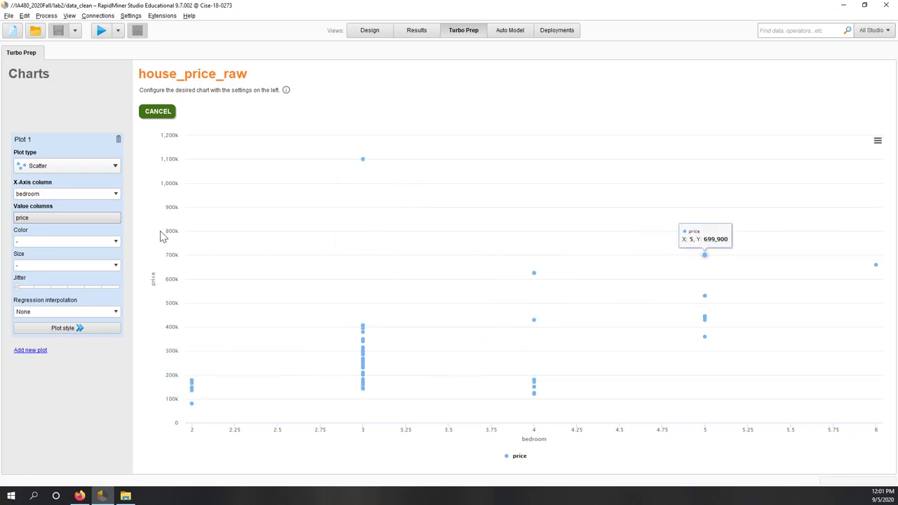
Change the plot type to Scatter Matrix and add bedroom and bathroom to price as value columns
{"action": "left_click", "coordinate": [46, 167]}
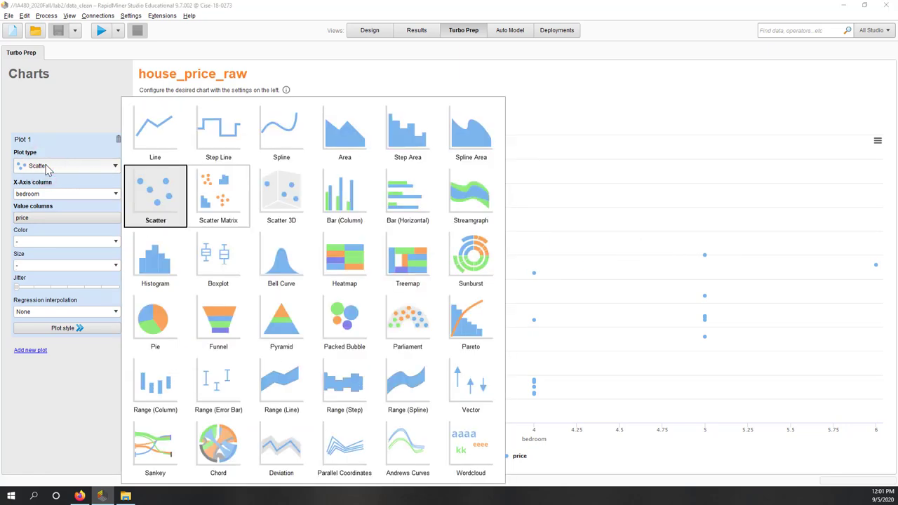
{"action": "left_click", "coordinate": [235, 211]}
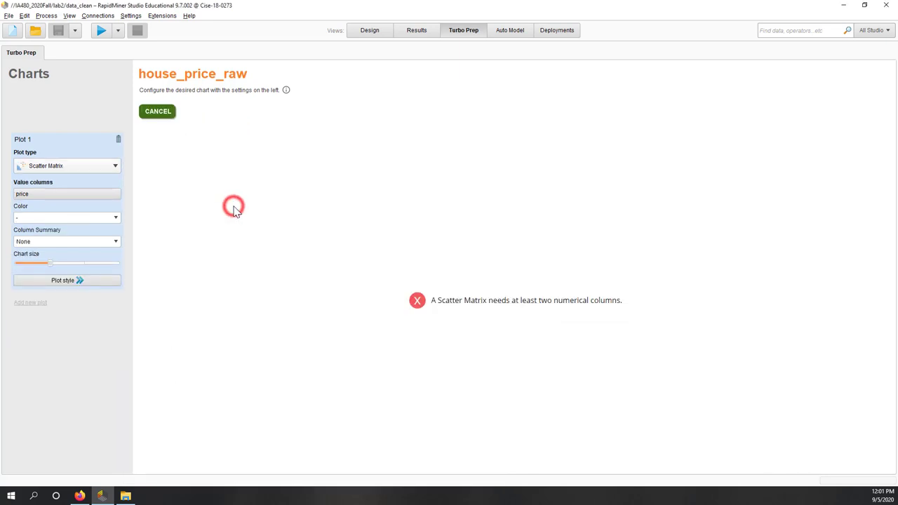
{"action": "left_click", "coordinate": [111, 198]}
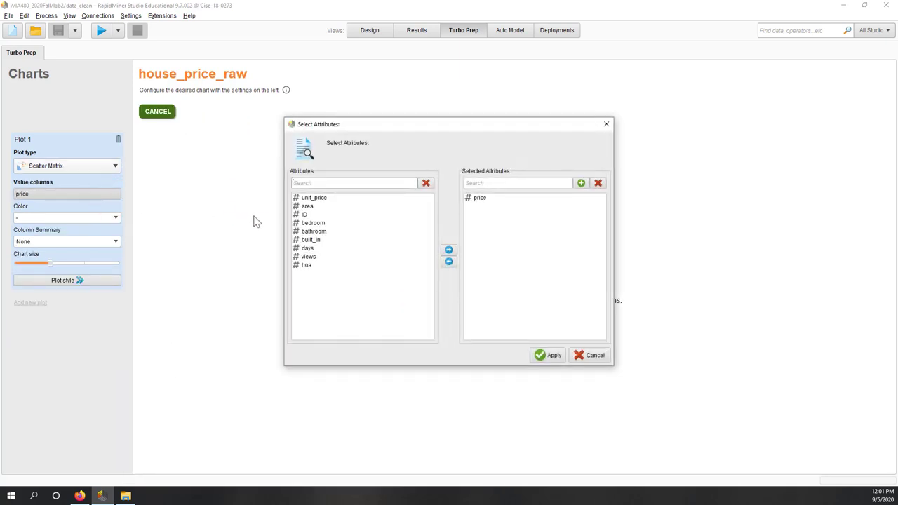
{"action": "double_click", "coordinate": [317, 223]}
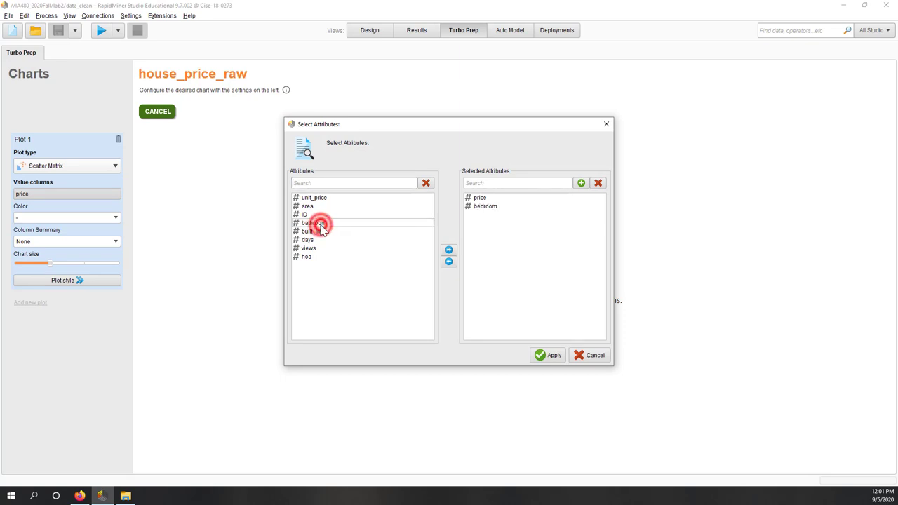
{"action": "double_click", "coordinate": [319, 223]}
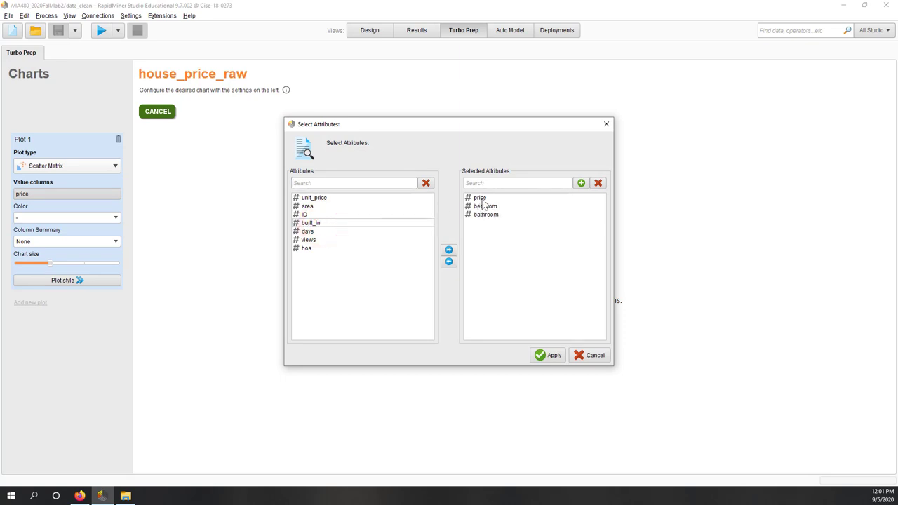
{"action": "left_click", "coordinate": [553, 356]}
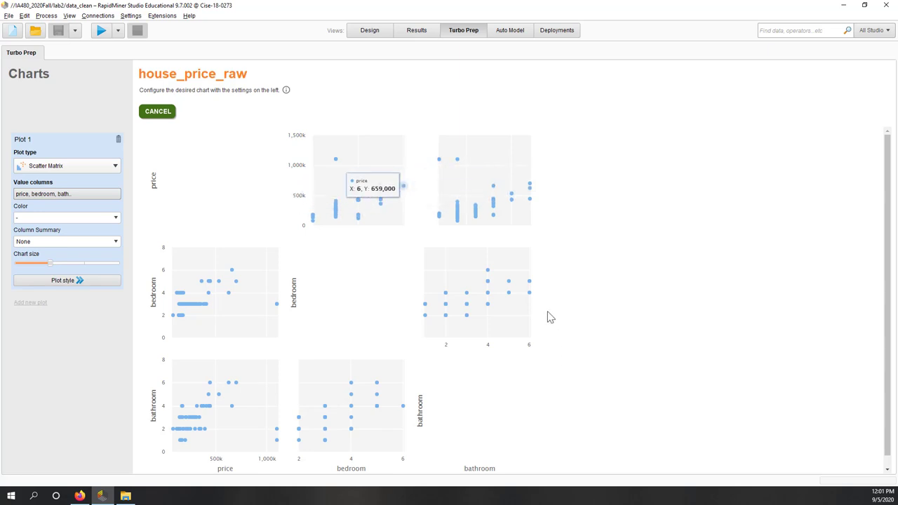
Set the scatter matrix's column summary to Histogram and look over the resulting plots
{"action": "mouse_move", "coordinate": [538, 194]}
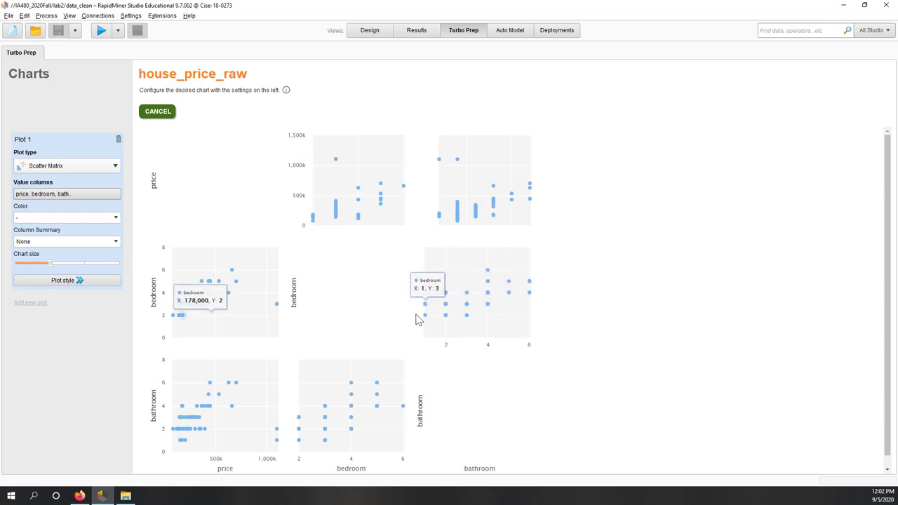
{"action": "left_click", "coordinate": [115, 245]}
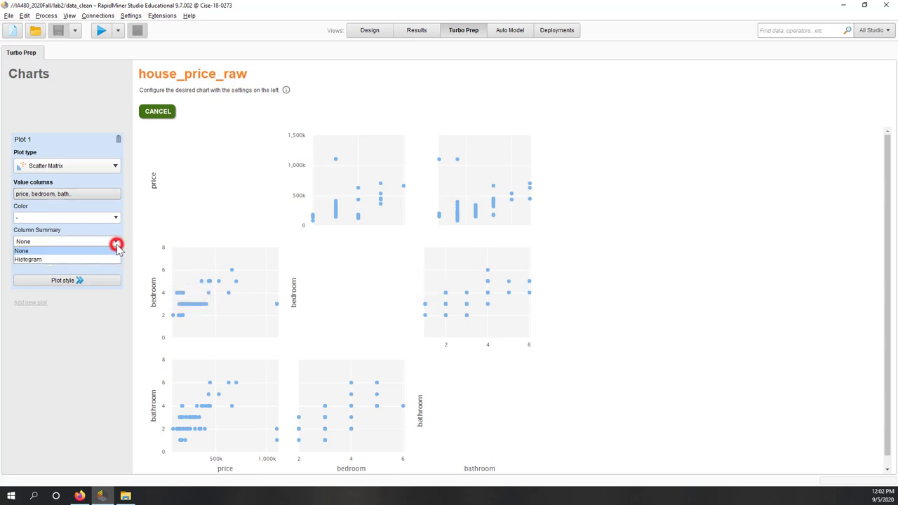
{"action": "left_click", "coordinate": [79, 259]}
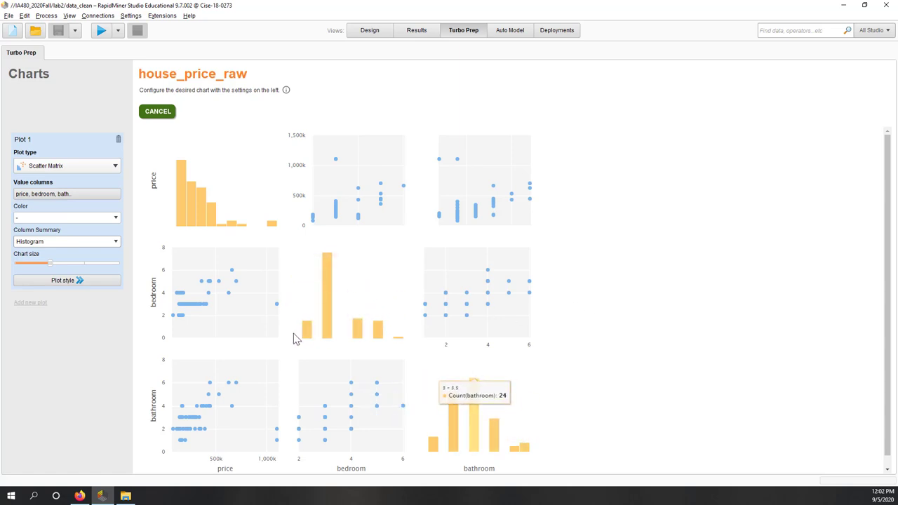
{"action": "scroll", "coordinate": [666, 350], "scroll_direction": "down", "scroll_amount": 1}
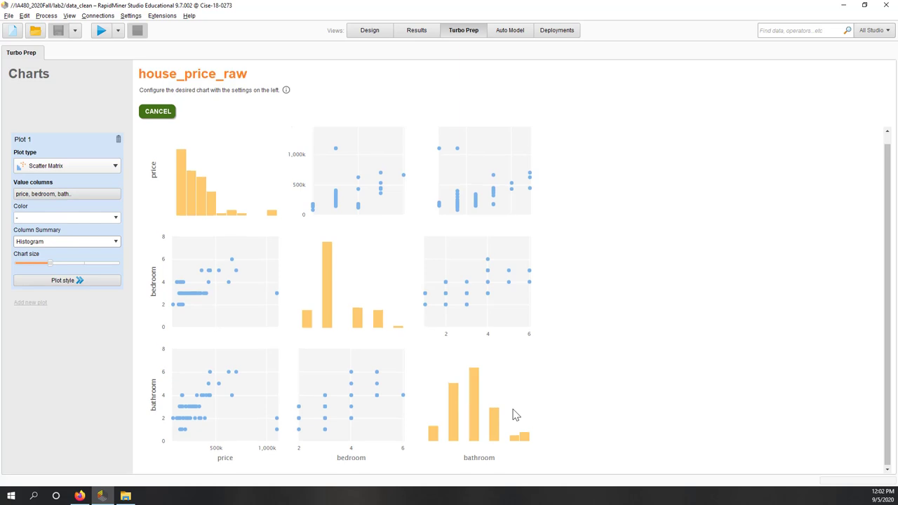
{"action": "scroll", "coordinate": [513, 414], "scroll_direction": "up", "scroll_amount": 1}
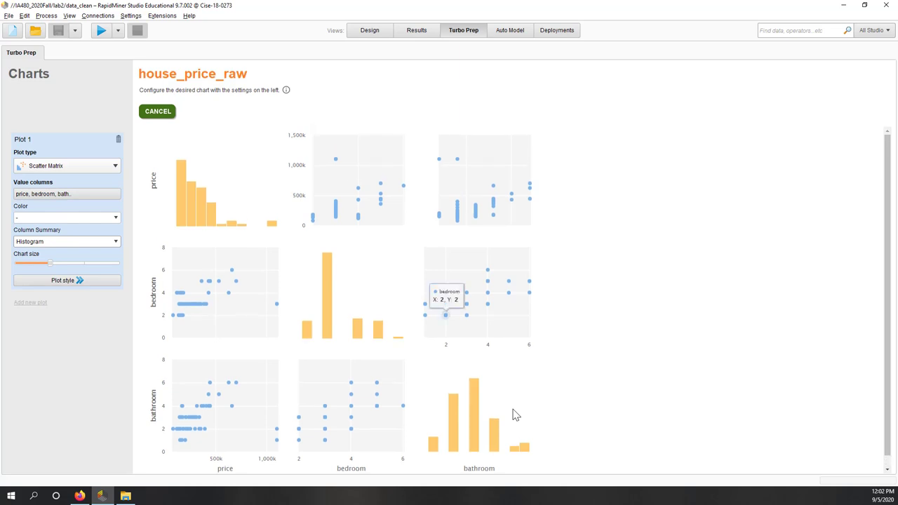
{"action": "scroll", "coordinate": [497, 407], "scroll_direction": "down", "scroll_amount": 1}
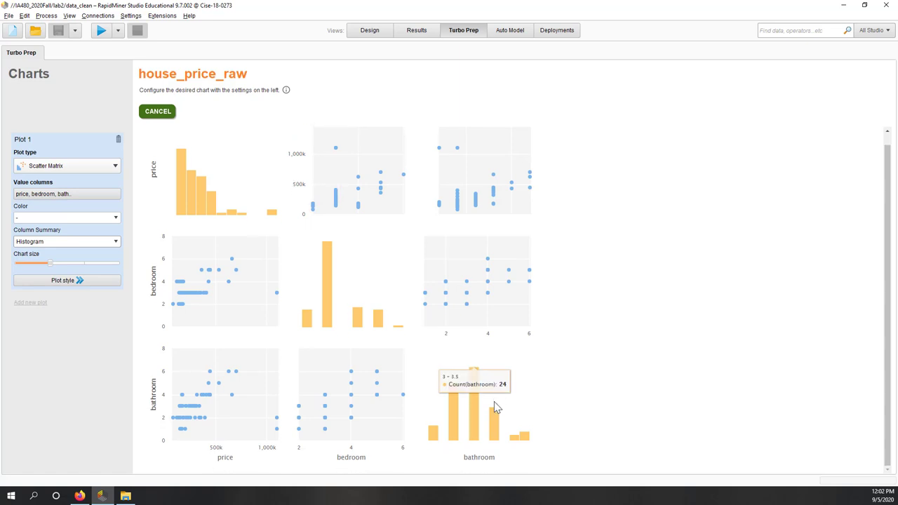
{"action": "scroll", "coordinate": [494, 403], "scroll_direction": "up", "scroll_amount": 1}
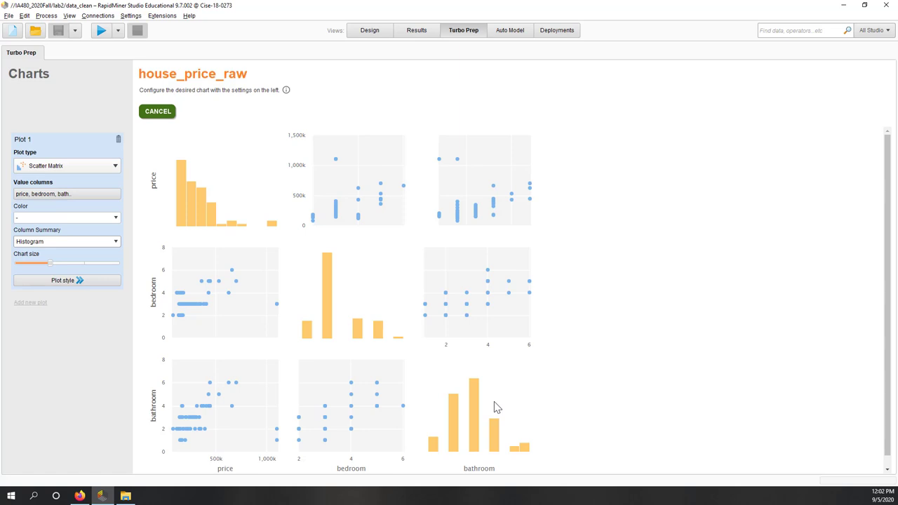
Change the plot type to Line and set its X-axis column to built_in
{"action": "left_click", "coordinate": [49, 166]}
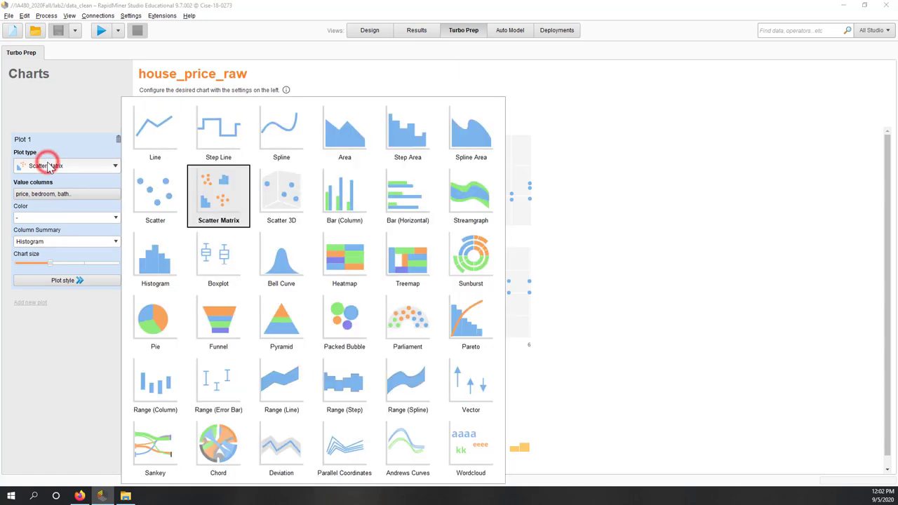
{"action": "left_click", "coordinate": [154, 138]}
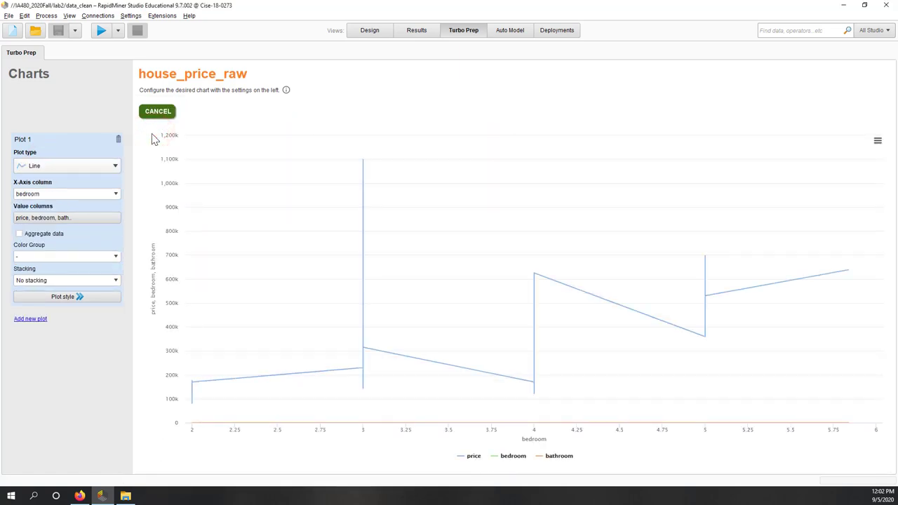
{"action": "left_click", "coordinate": [116, 194]}
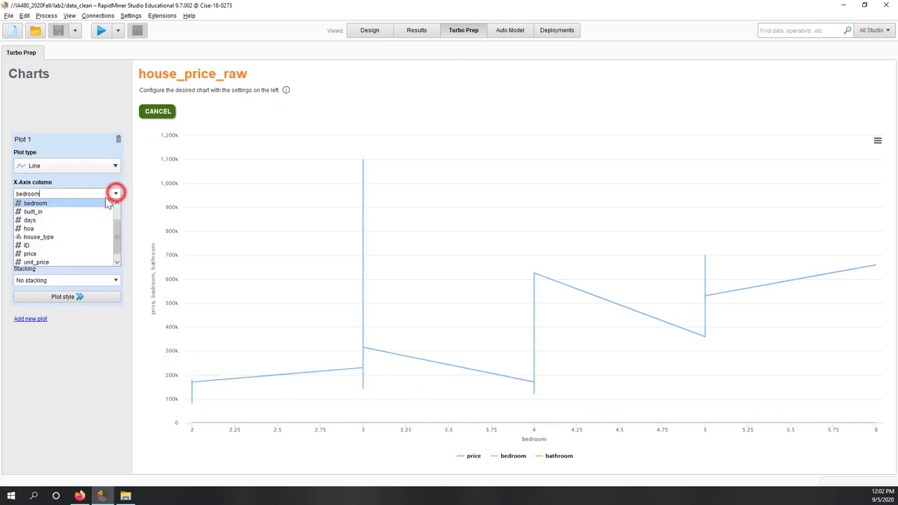
{"action": "left_click", "coordinate": [76, 211]}
Replace price, bedroom and bathroom with unit_price as the line chart's only value column
{"action": "left_click", "coordinate": [72, 219]}
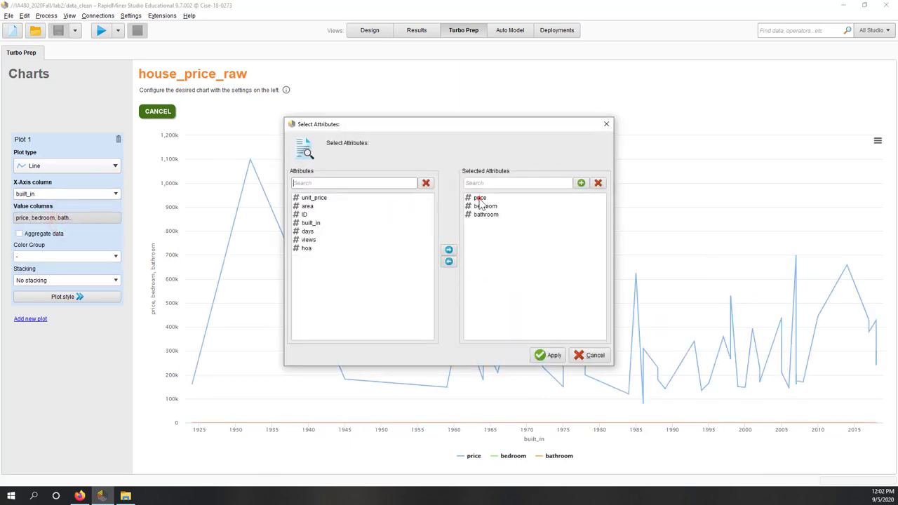
{"action": "left_click", "coordinate": [479, 198]}
{"action": "left_click", "coordinate": [481, 206], "text": "shift"}
{"action": "left_click", "coordinate": [448, 261]}
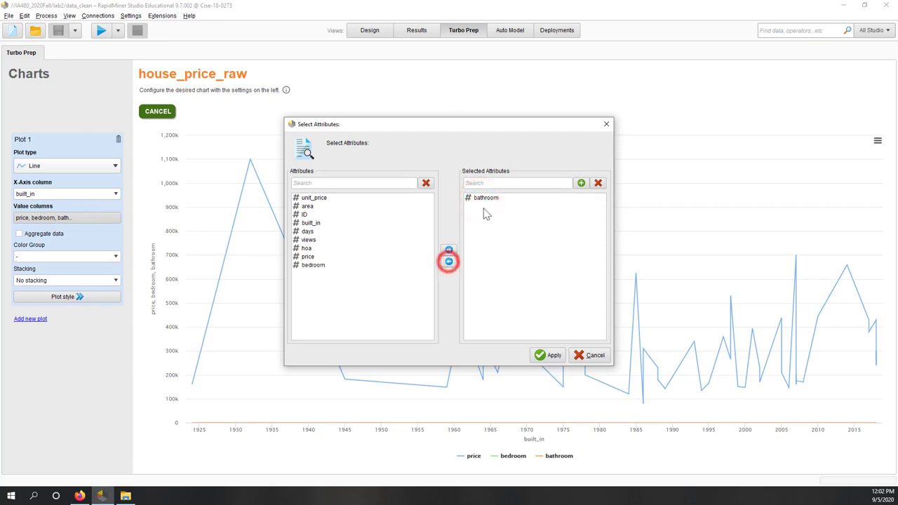
{"action": "left_click", "coordinate": [486, 198]}
{"action": "left_click", "coordinate": [449, 261]}
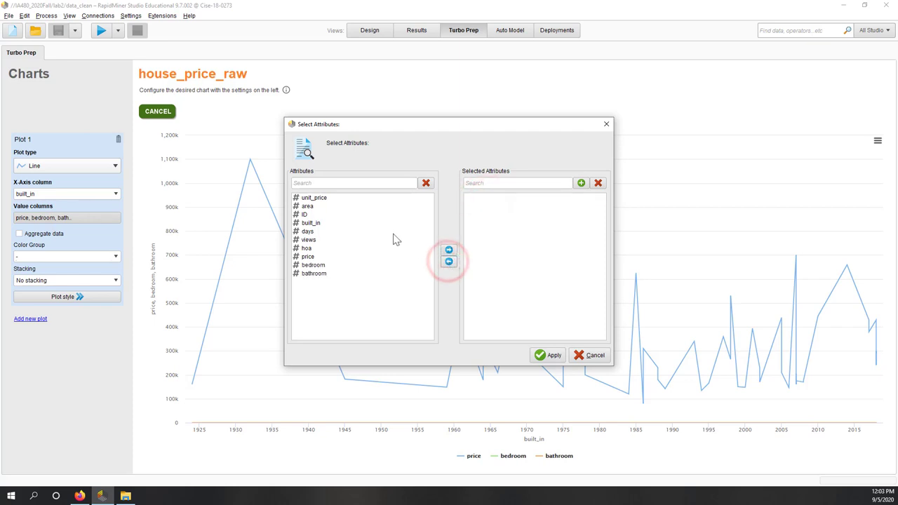
{"action": "left_click", "coordinate": [322, 198]}
{"action": "left_click", "coordinate": [448, 251]}
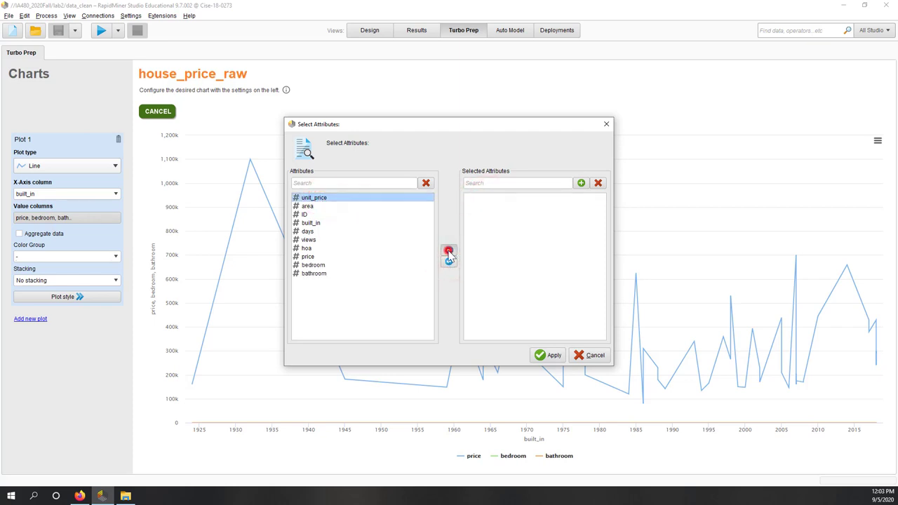
{"action": "left_click", "coordinate": [549, 356]}
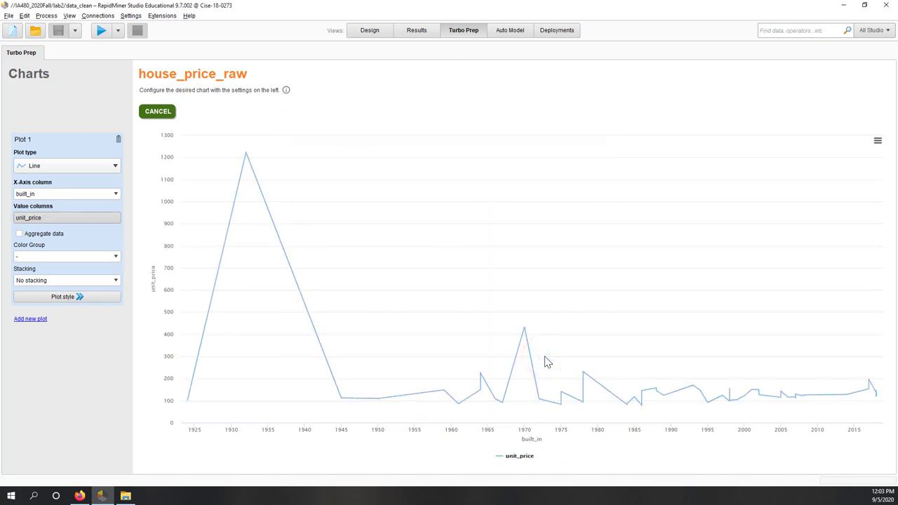
Aggregate the line chart's unit_price data by built_in with the Average function and inspect the 1932 peak
{"action": "left_click", "coordinate": [19, 234]}
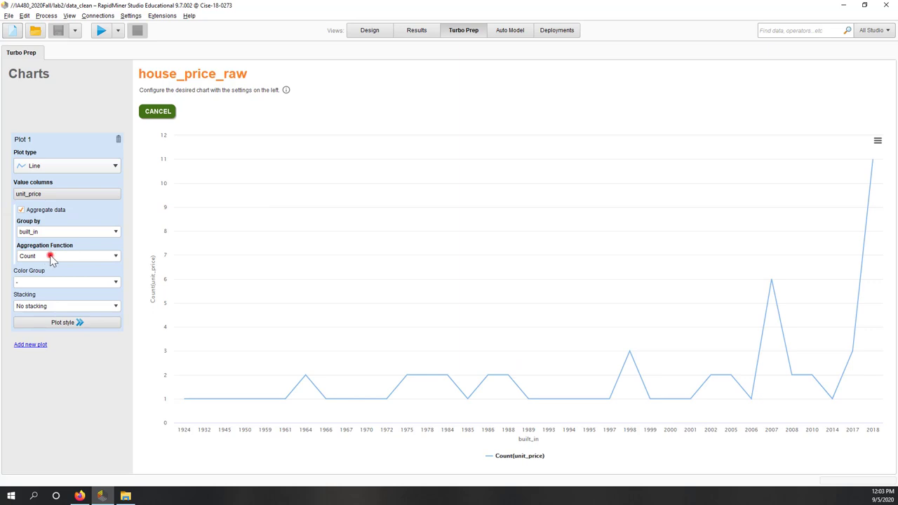
{"action": "left_click", "coordinate": [51, 258]}
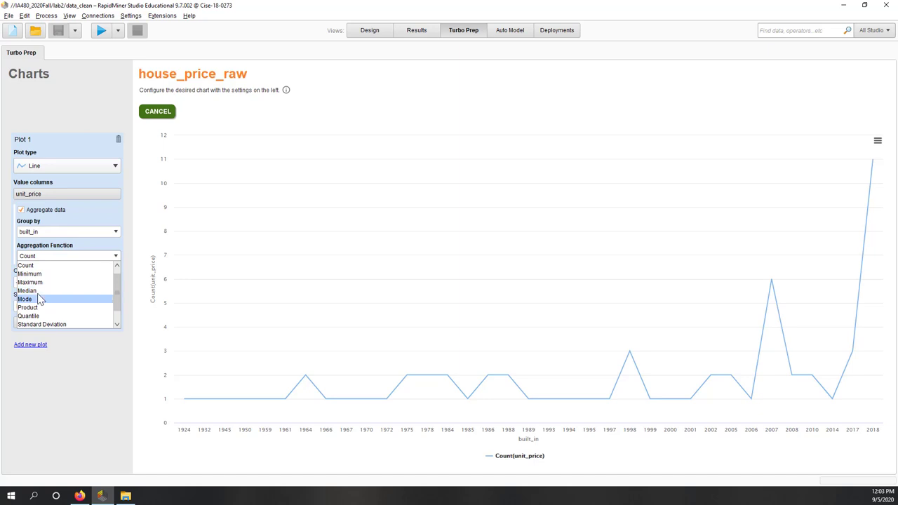
{"action": "scroll", "coordinate": [40, 299], "scroll_direction": "down", "scroll_amount": 1}
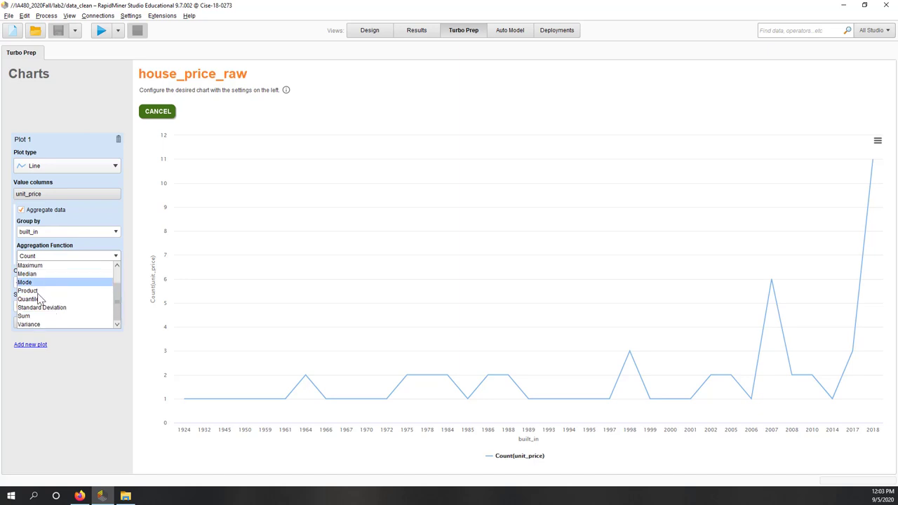
{"action": "scroll", "coordinate": [40, 299], "scroll_direction": "up", "scroll_amount": 2}
{"action": "left_click", "coordinate": [38, 270]}
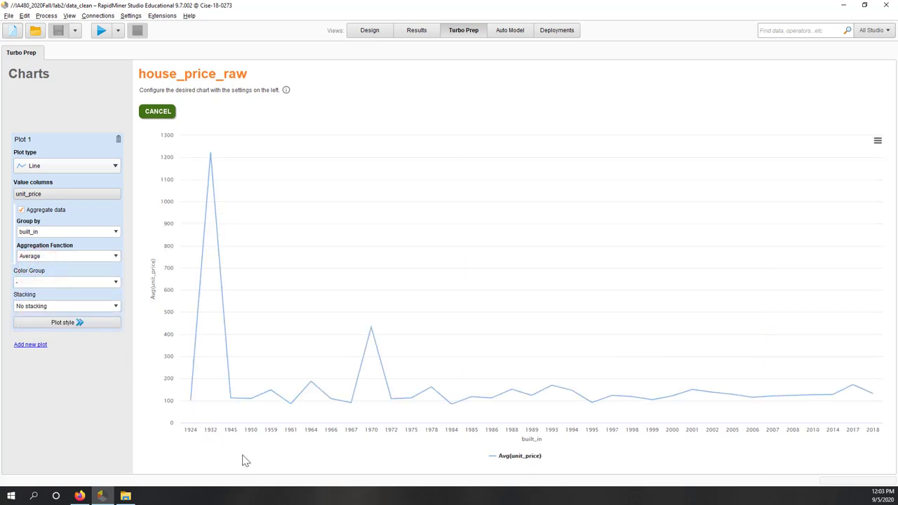
{"action": "mouse_move", "coordinate": [221, 191]}
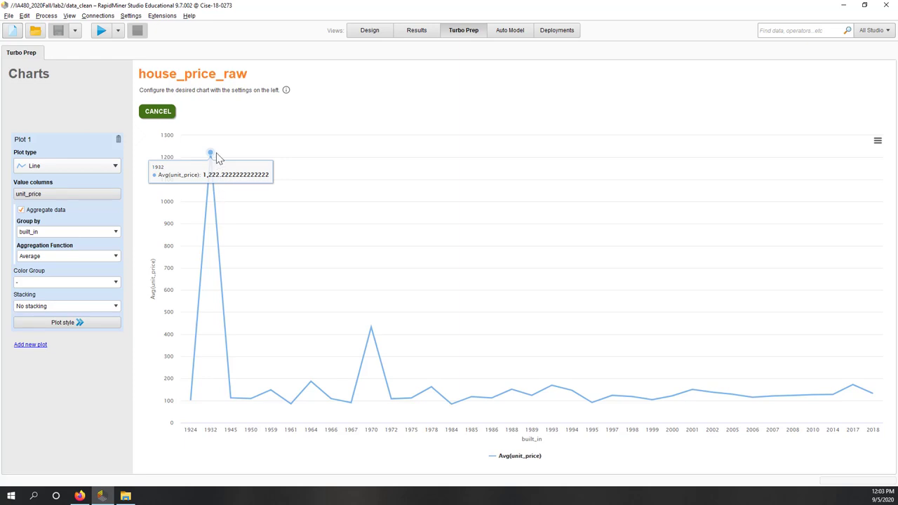